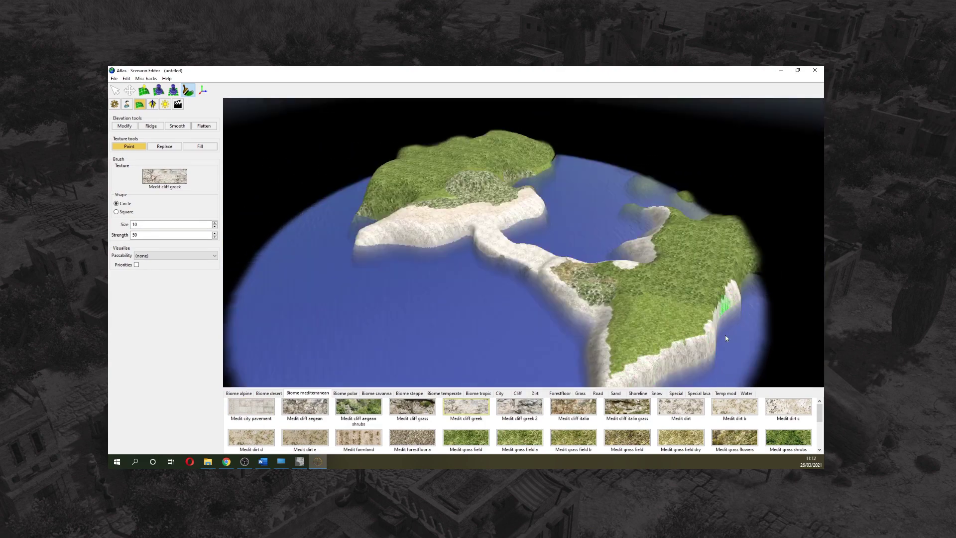
# - Paint the coastal cliffs with the Medit cliff greek texture and the slopes beside the land bridge with Medit cliff aegean shrubs
pyautogui.moveTo(730, 322)
pyautogui.mouseDown()
pyautogui.moveTo(559, 286)
pyautogui.moveTo(531, 215)
pyautogui.moveTo(376, 196)
pyautogui.mouseUp()
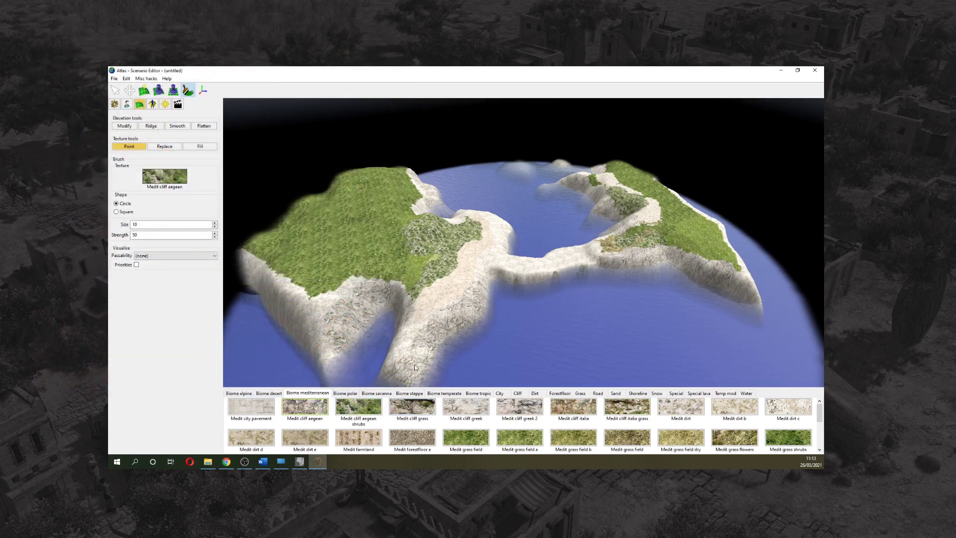
pyautogui.click(359, 407)
pyautogui.moveTo(638, 204)
pyautogui.mouseDown()
pyautogui.moveTo(600, 167)
pyautogui.moveTo(606, 234)
pyautogui.moveTo(655, 217)
pyautogui.moveTo(643, 195)
pyautogui.moveTo(679, 233)
pyautogui.moveTo(609, 254)
pyautogui.moveTo(630, 229)
pyautogui.moveTo(485, 237)
pyautogui.moveTo(427, 303)
pyautogui.mouseUp()
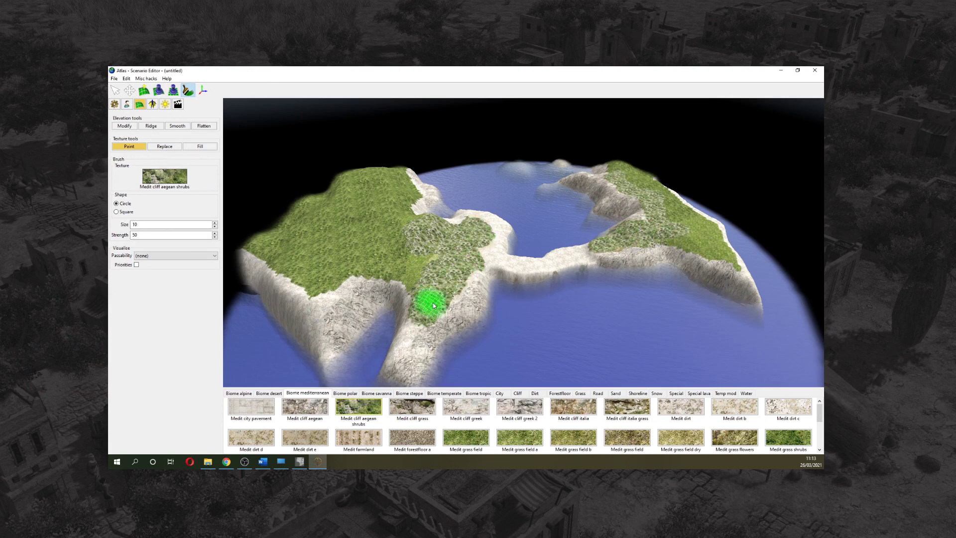
# - Paint the steep slopes between the rocky cliffs and the shrub-covered ground with the Medit cliff grass texture
pyautogui.scroll(-1, 627, 423)
pyautogui.click(466, 426)
pyautogui.moveTo(349, 249)
pyautogui.mouseDown()
pyautogui.moveTo(378, 253)
pyautogui.moveTo(320, 239)
pyautogui.moveTo(278, 256)
pyautogui.moveTo(401, 188)
pyautogui.moveTo(418, 239)
pyautogui.mouseUp()
pyautogui.press('q')
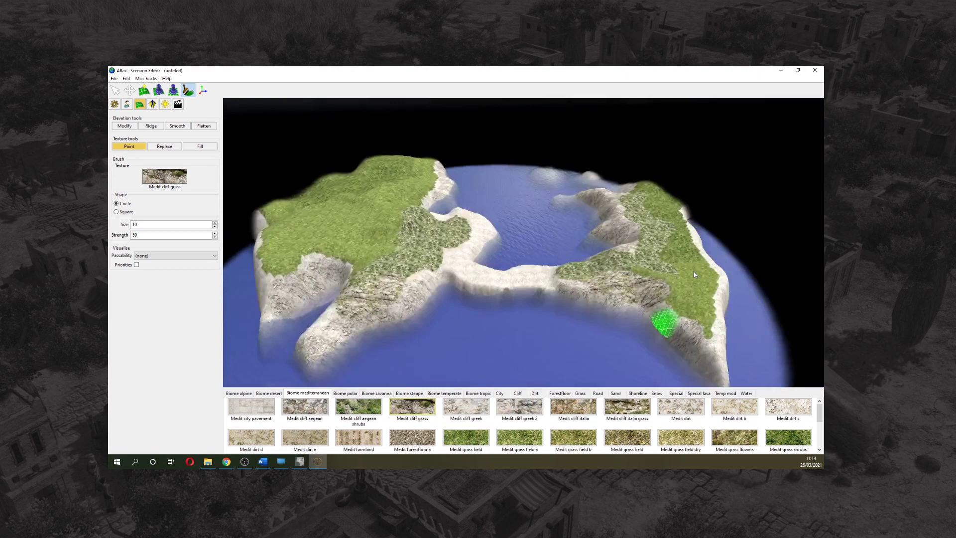
# - Paint patches of Medit plants dirt on the grassy plateaus and add Medit rocks grass shrubs on the far landmass
pyautogui.click(789, 426)
pyautogui.scroll(-1, 548, 423)
pyautogui.click(358, 423)
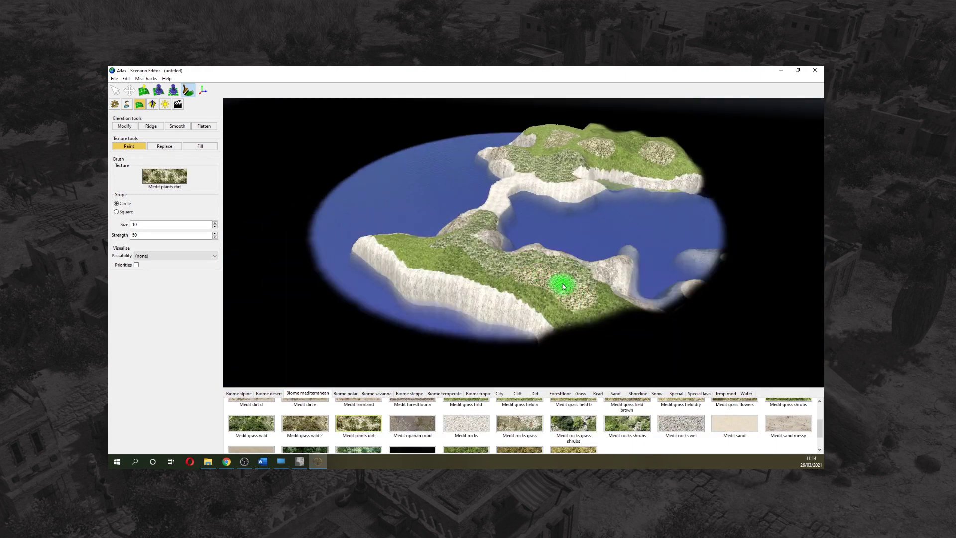
pyautogui.click(574, 423)
pyautogui.moveTo(549, 143)
pyautogui.mouseDown()
pyautogui.moveTo(668, 157)
pyautogui.moveTo(620, 142)
pyautogui.mouseUp()
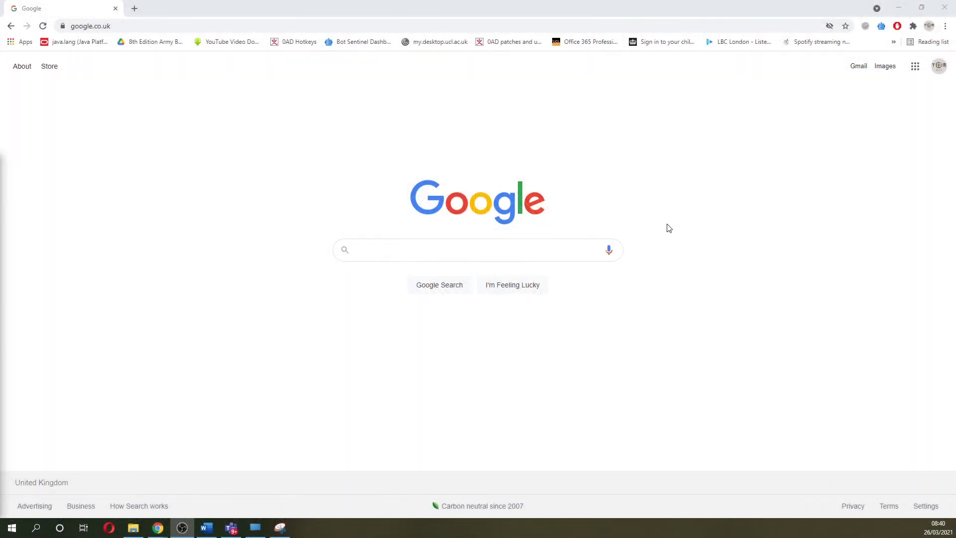
# - In the web browser, open the topographic-map.com website and dismiss the translation offer
pyautogui.click(123, 28)
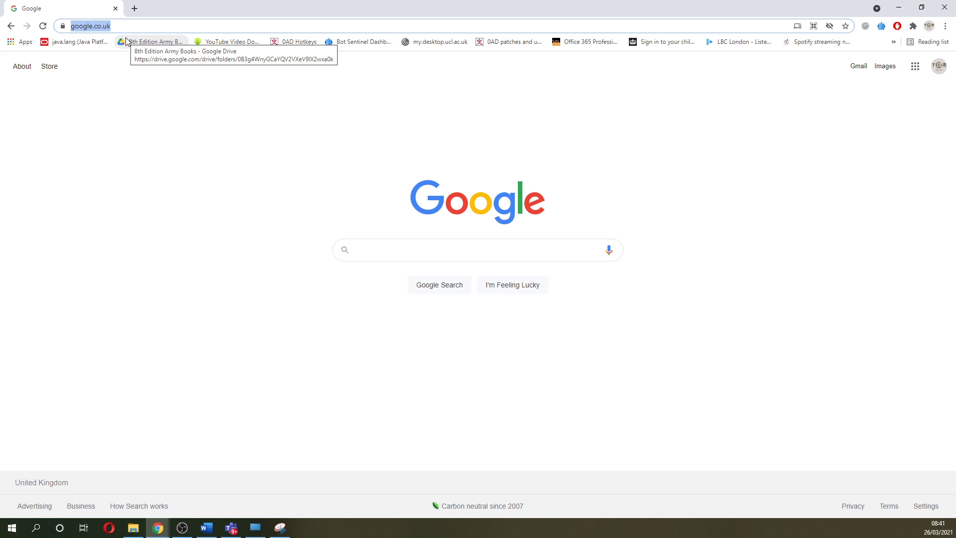
pyautogui.write('topographic')
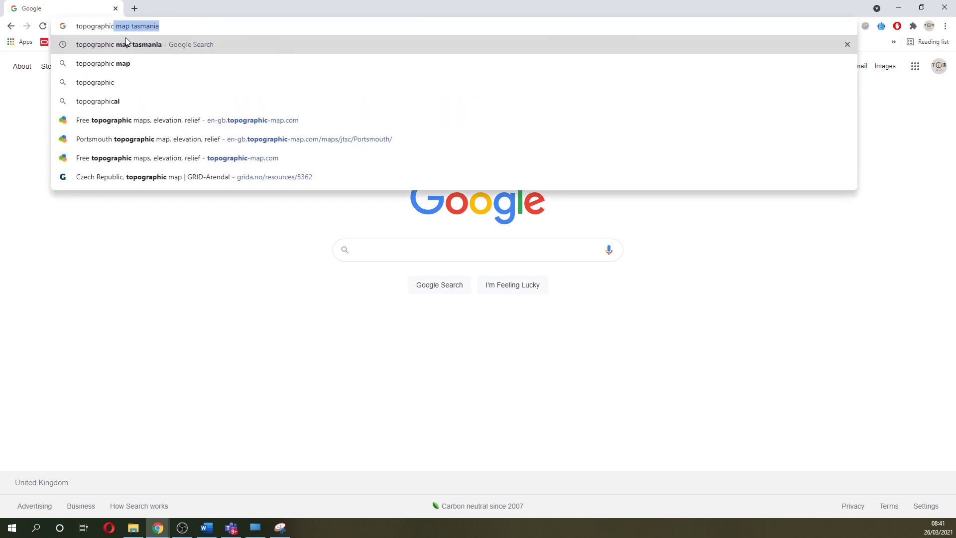
pyautogui.press('End')
pyautogui.press('BackSpace')
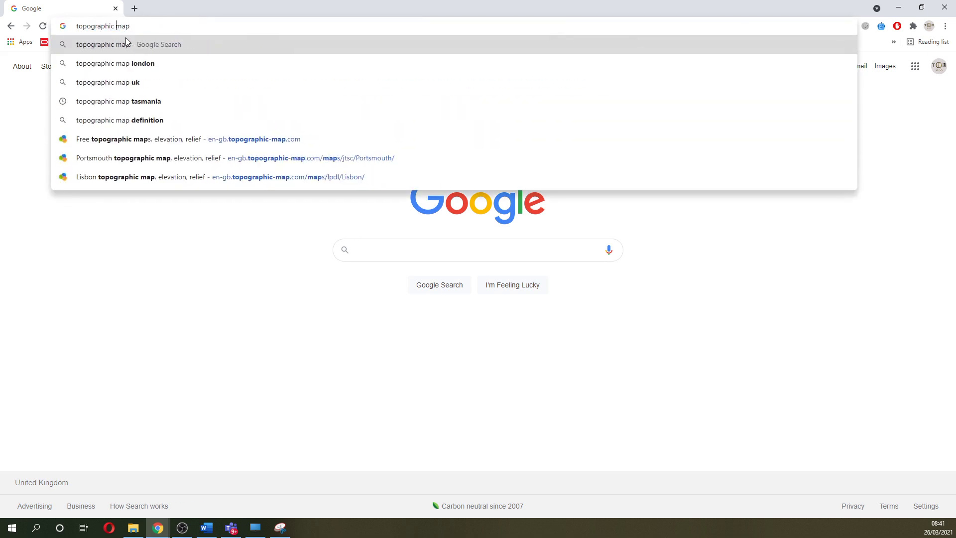
pyautogui.press('BackSpace')
pyautogui.write('-gb')
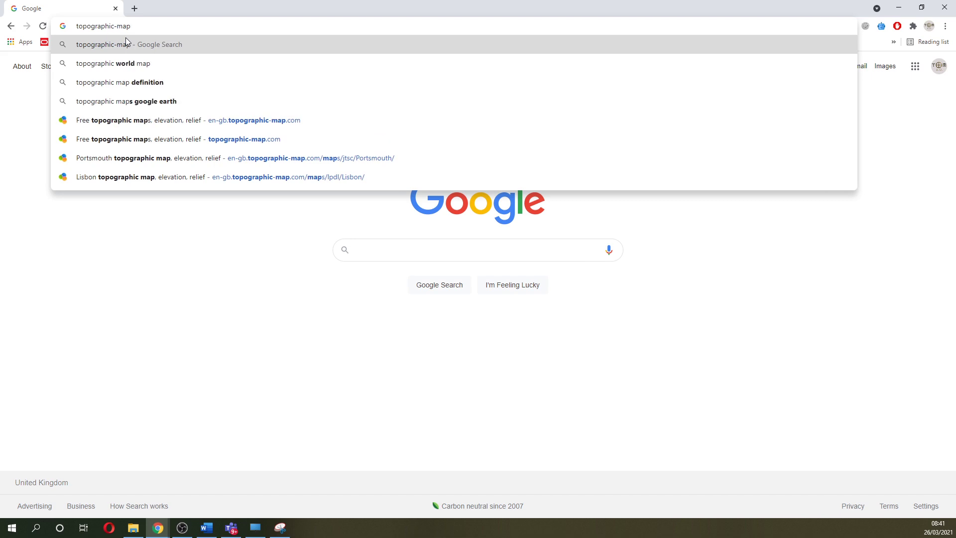
pyautogui.write('.c')
pyautogui.press('Return')
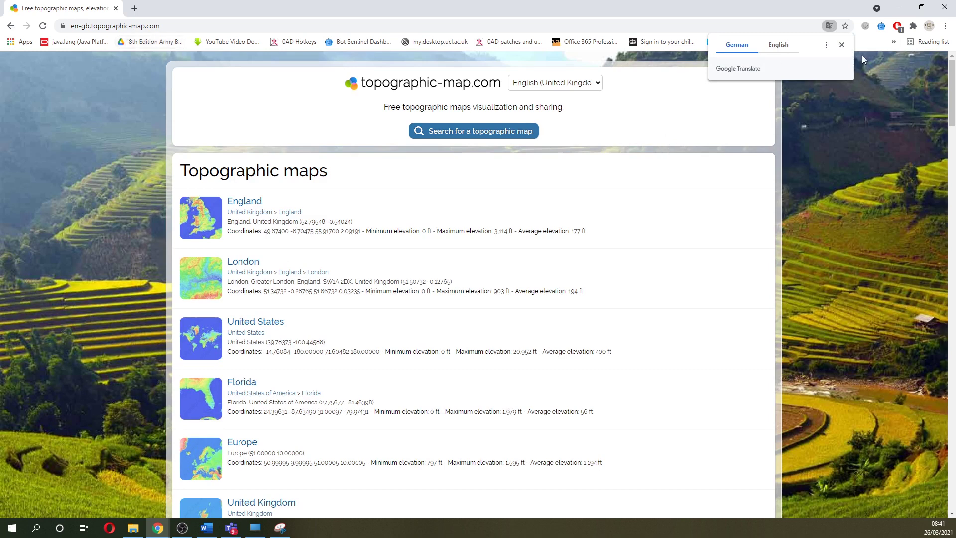
pyautogui.click(843, 45)
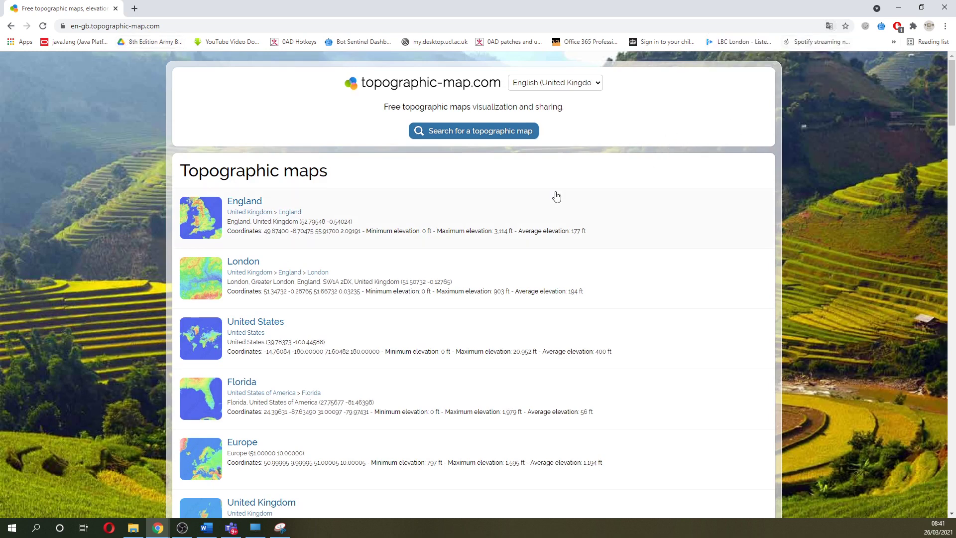
# - Search the site for Lisbon and open its topographic map
pyautogui.click(447, 131)
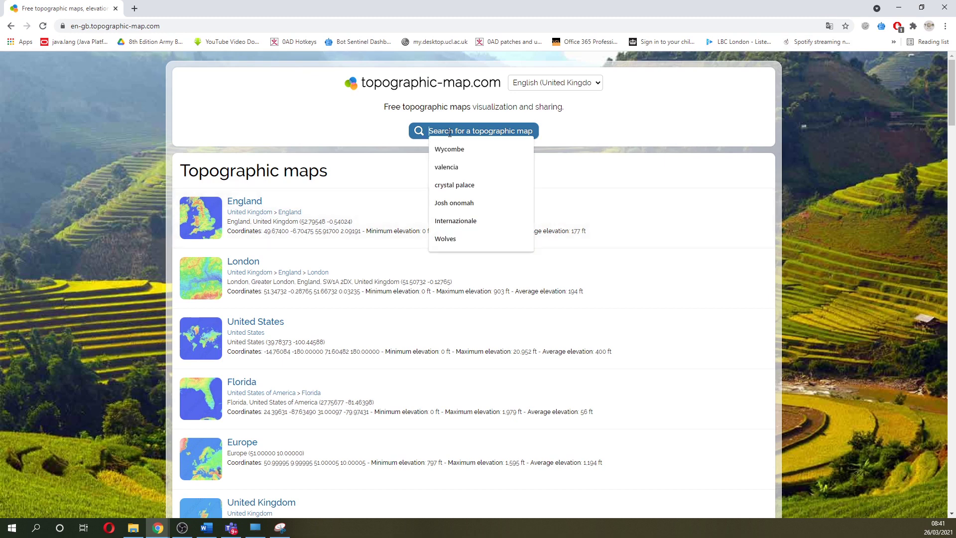
pyautogui.write('Lis')
pyautogui.click(479, 154)
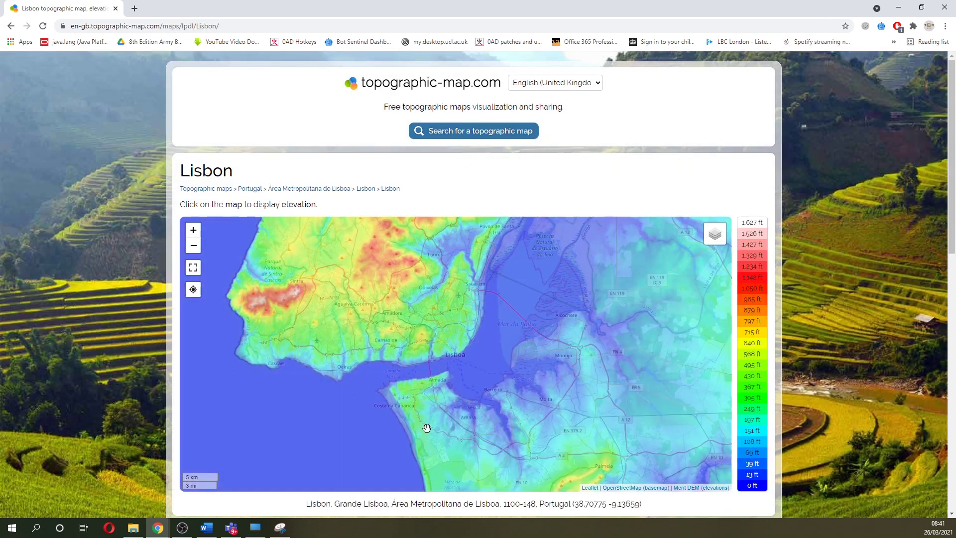
# - Frame the coast around Lisbon on the map and capture a rectangular area of it with the Snipping Tool
pyautogui.moveTo(326, 288); pyautogui.dragTo(445, 411)
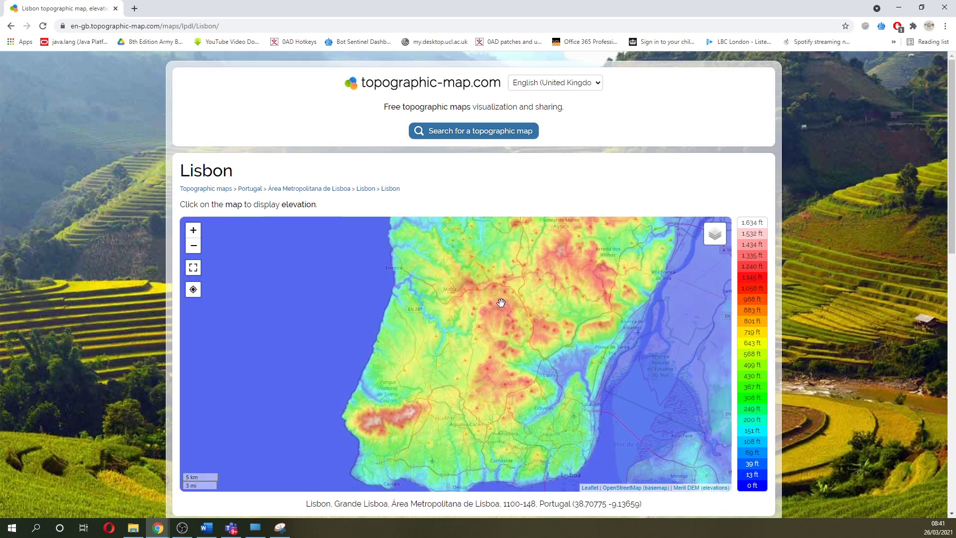
pyautogui.scroll(-1, 499, 303)
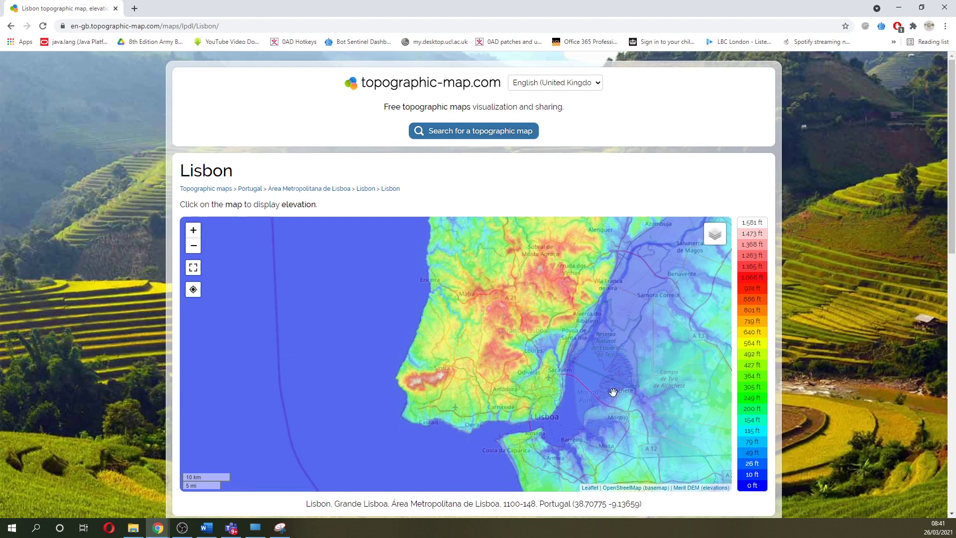
pyautogui.moveTo(613, 392); pyautogui.dragTo(550, 369)
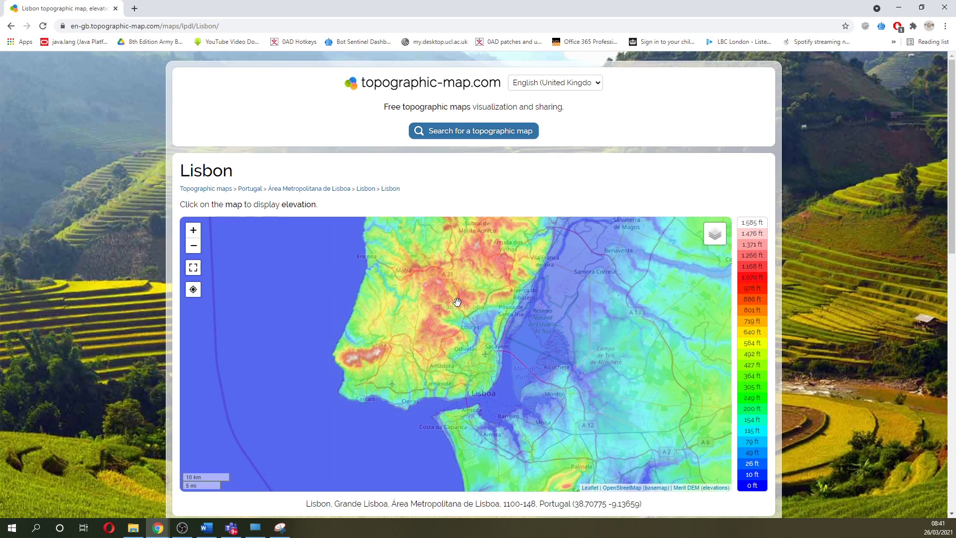
pyautogui.moveTo(457, 302); pyautogui.dragTo(425, 282)
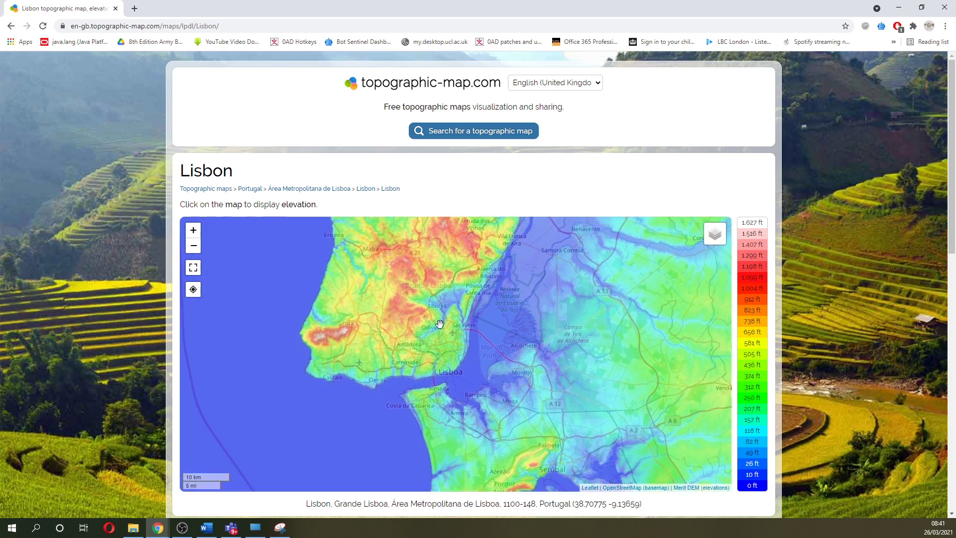
pyautogui.scroll(-1, 411, 299)
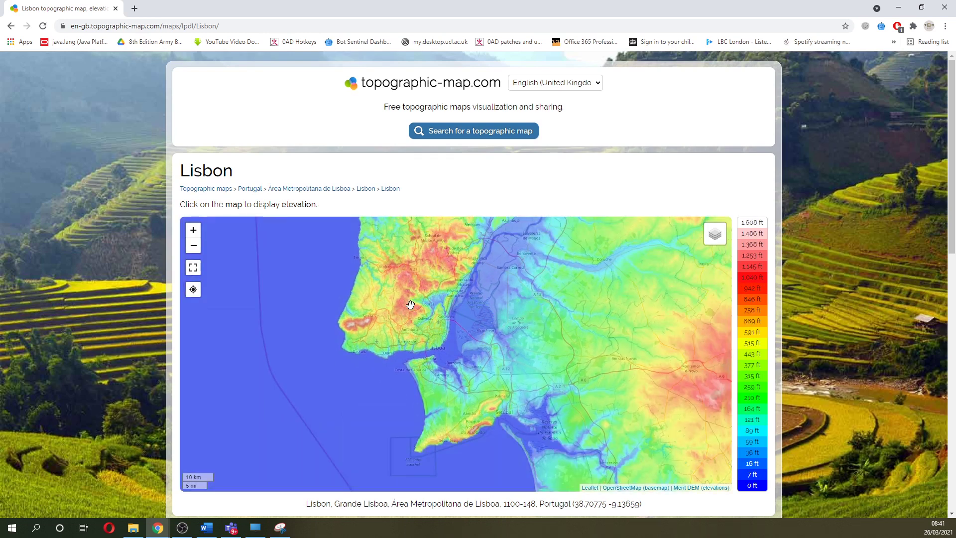
pyautogui.moveTo(410, 304); pyautogui.dragTo(412, 315)
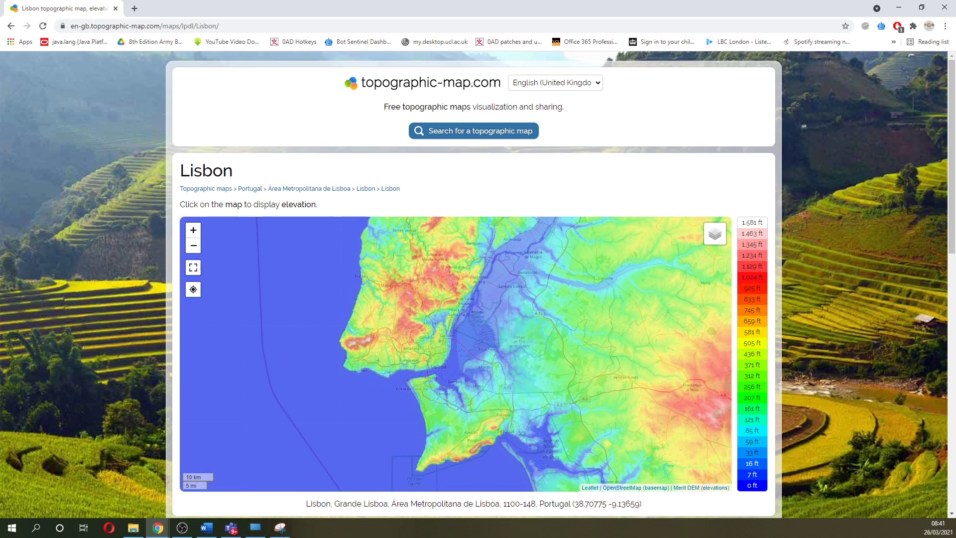
pyautogui.click(279, 528)
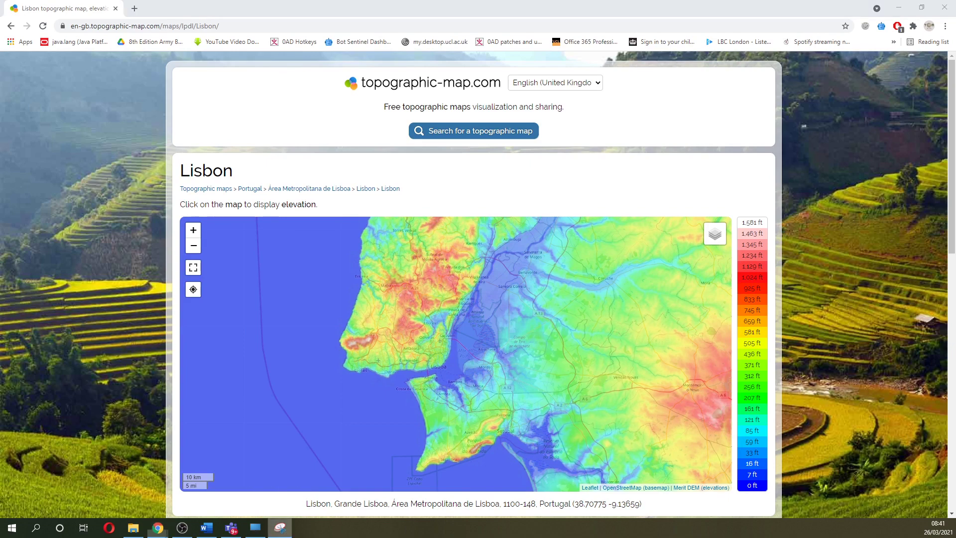
pyautogui.hotkey('ctrl', 'n')
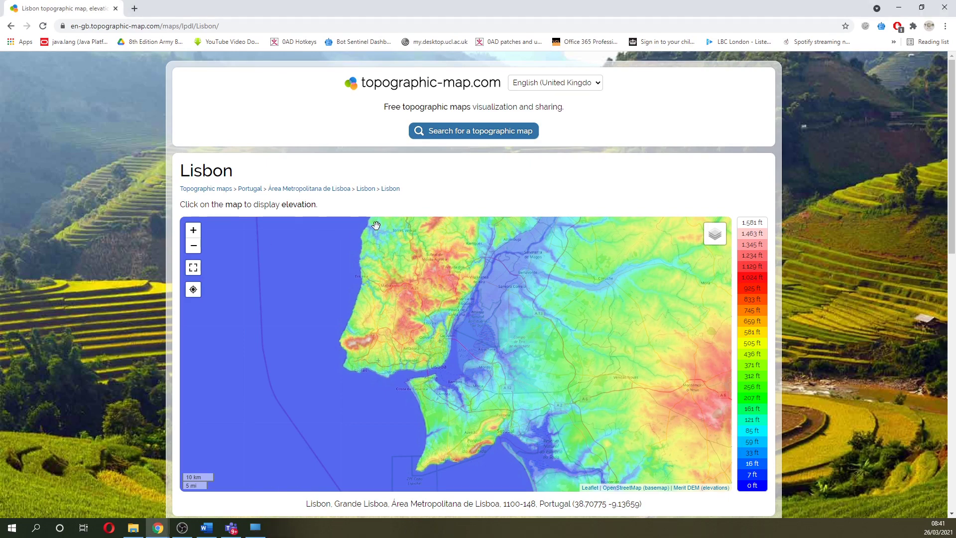
pyautogui.moveTo(307, 263); pyautogui.dragTo(577, 479)
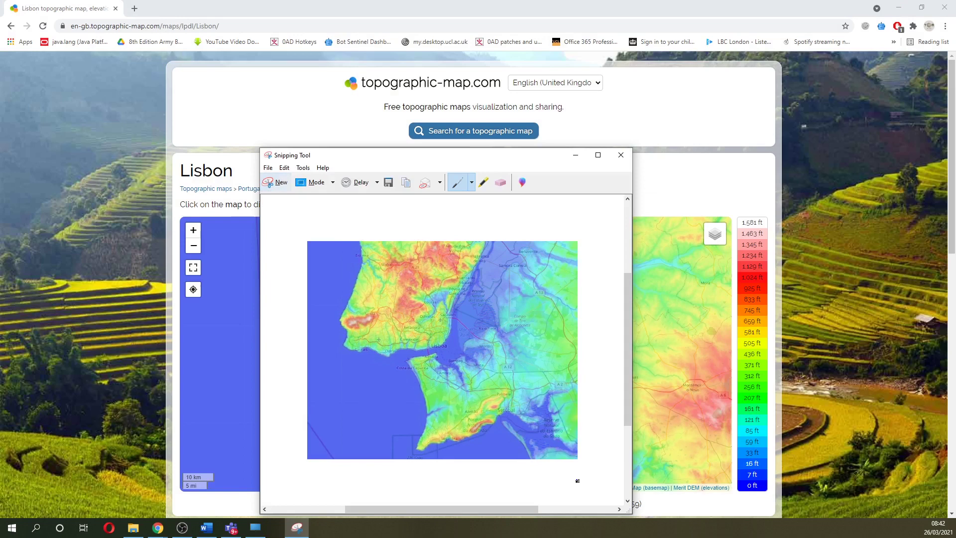
# - Save the snip as a PNG named Lisboa in the Making Your Own Maps folder
pyautogui.click(389, 183)
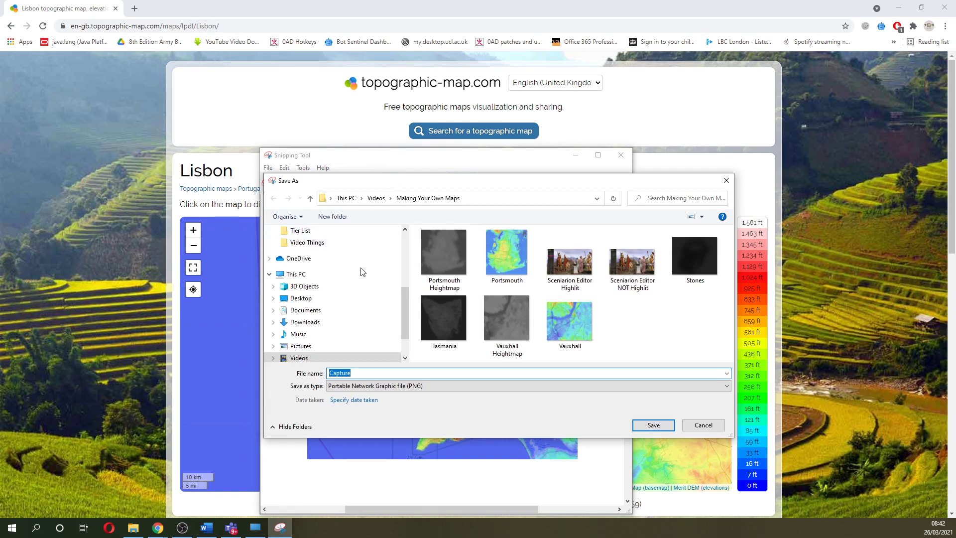
pyautogui.scroll(2, 362, 271)
pyautogui.click(343, 268)
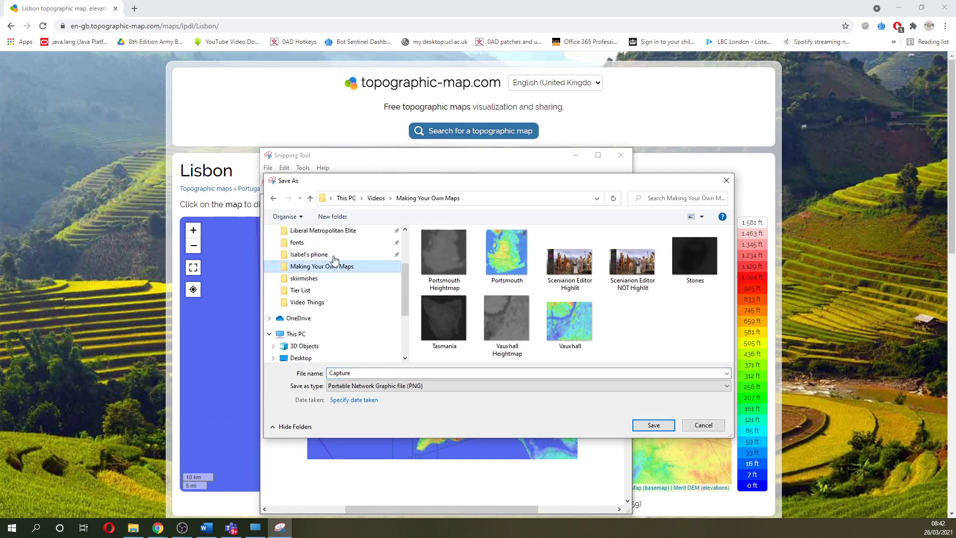
pyautogui.click(412, 373)
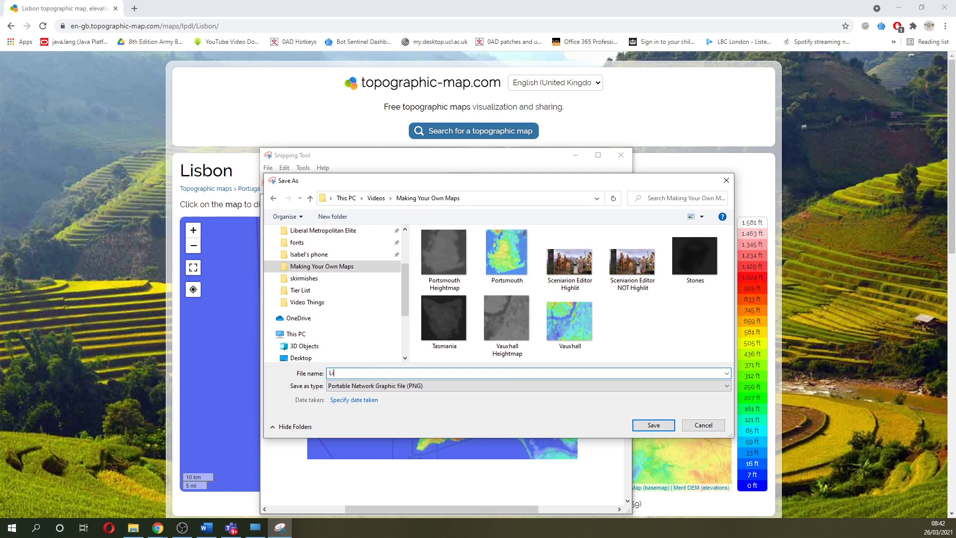
pyautogui.write('Lisboa')
pyautogui.click(648, 425)
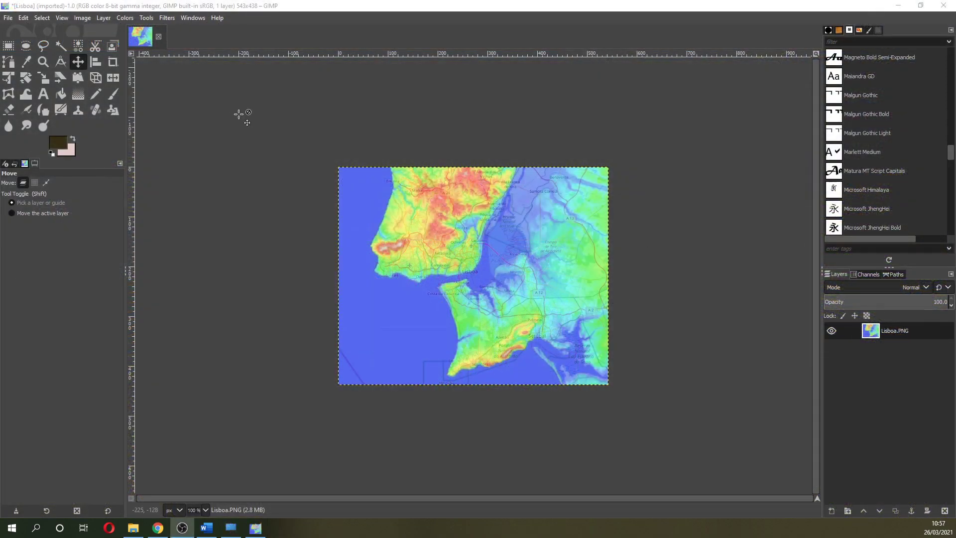
# - In GIMP, make a 438 x 438 px circular selection with a 1:1 ratio, starting at position 0, 0 of the Lisboa image
pyautogui.click(26, 47)
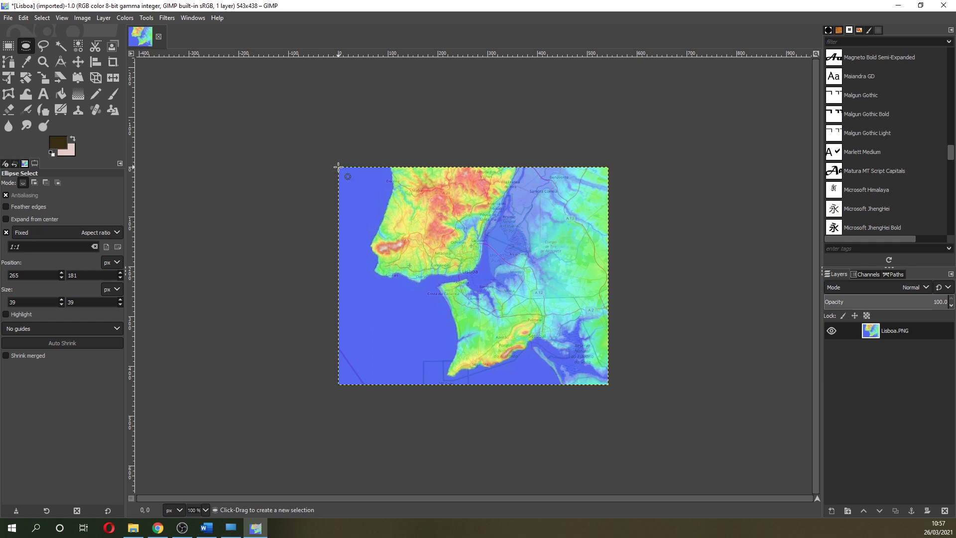
pyautogui.moveTo(338, 167); pyautogui.dragTo(557, 312)
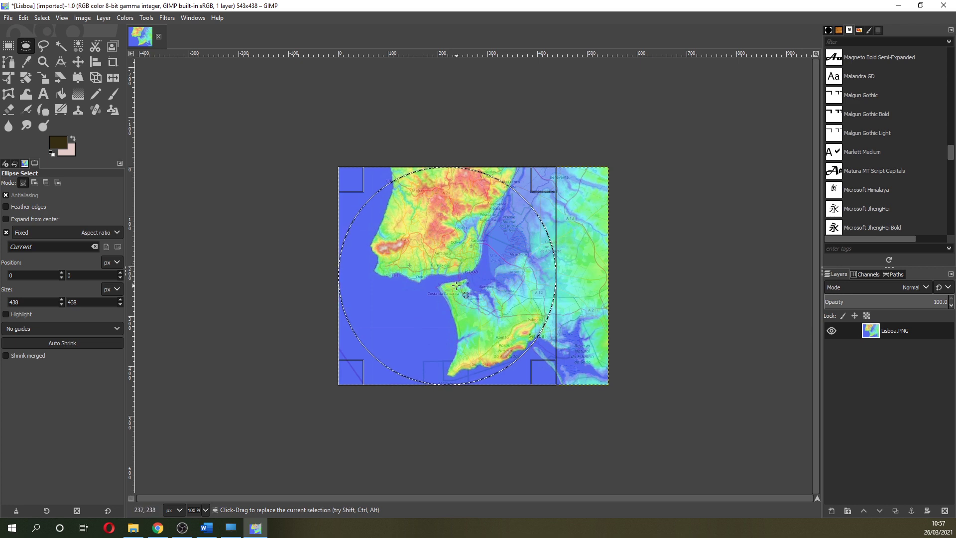
pyautogui.click(465, 247)
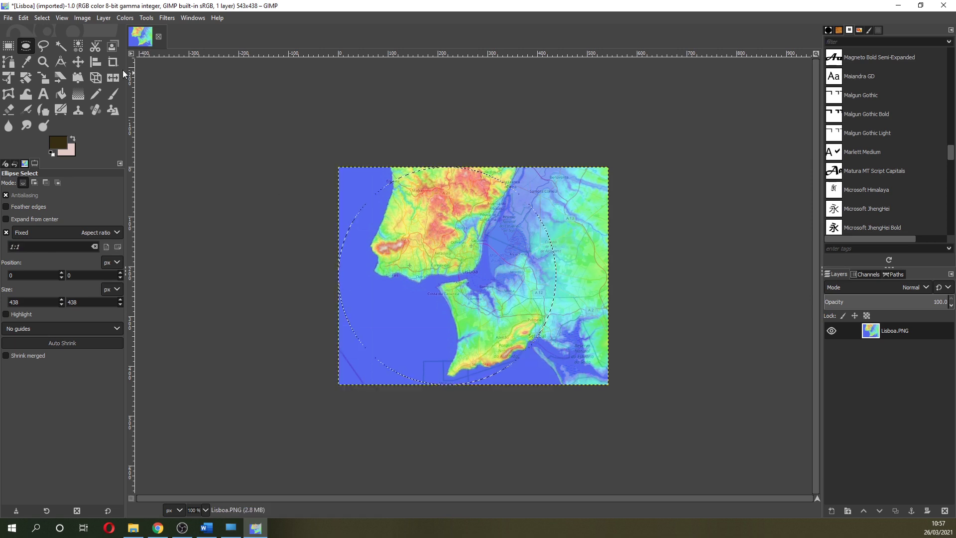
# - Crop the image to the circular selection's square bounds and clear the selection
pyautogui.click(80, 17)
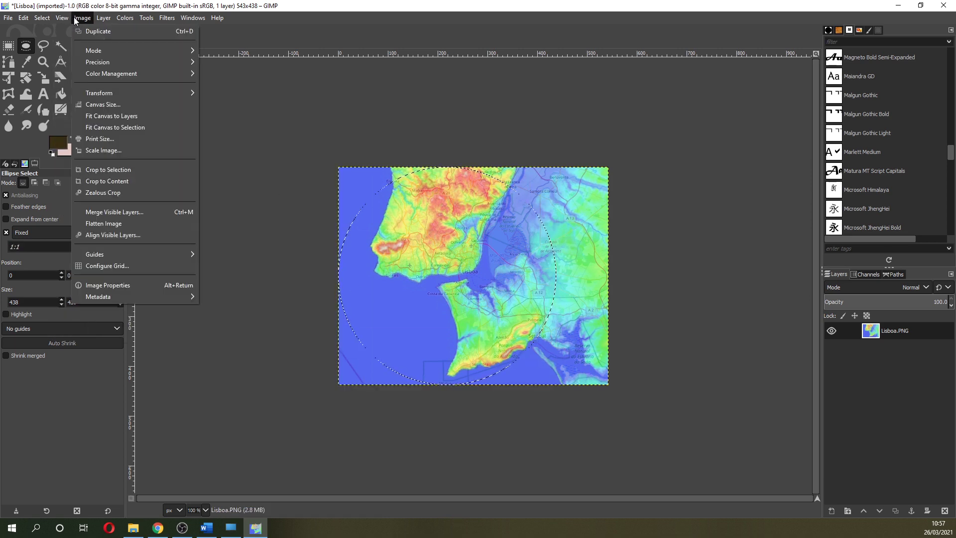
pyautogui.click(124, 170)
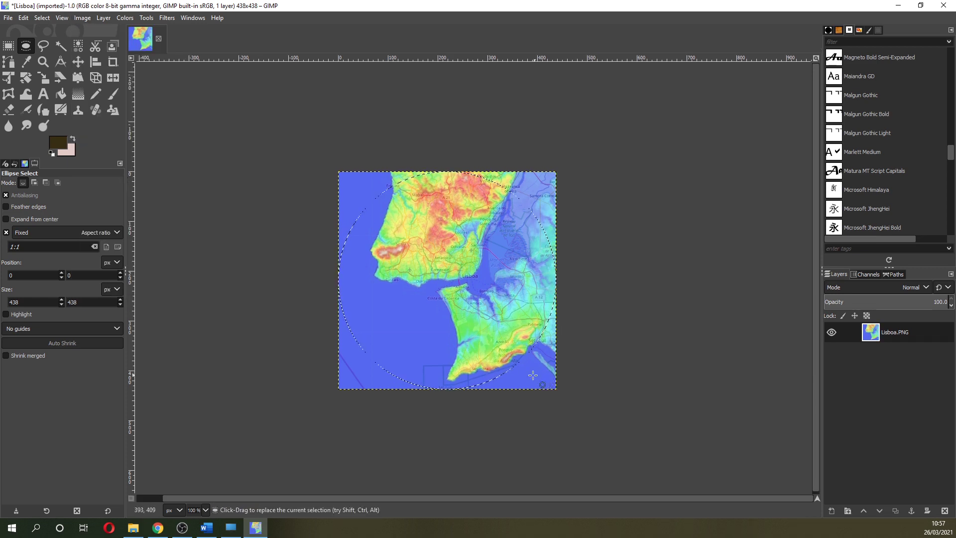
pyautogui.click(51, 17)
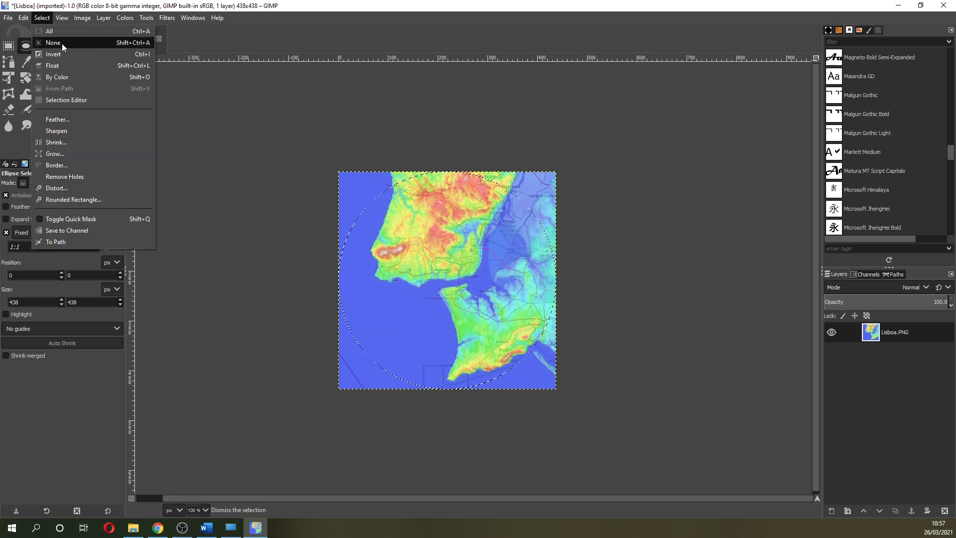
pyautogui.click(62, 43)
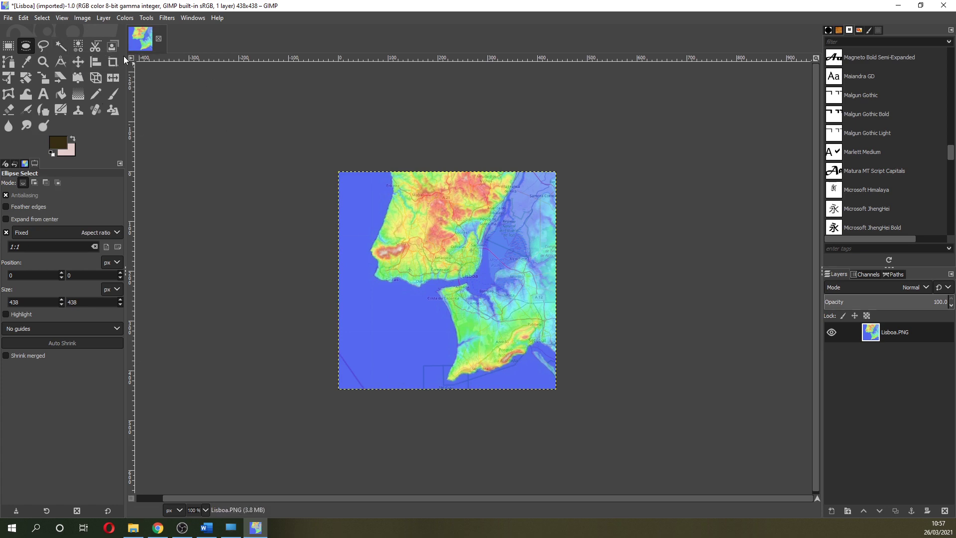
# - Convert the cropped Lisboa image to grayscale mode
pyautogui.click(103, 17)
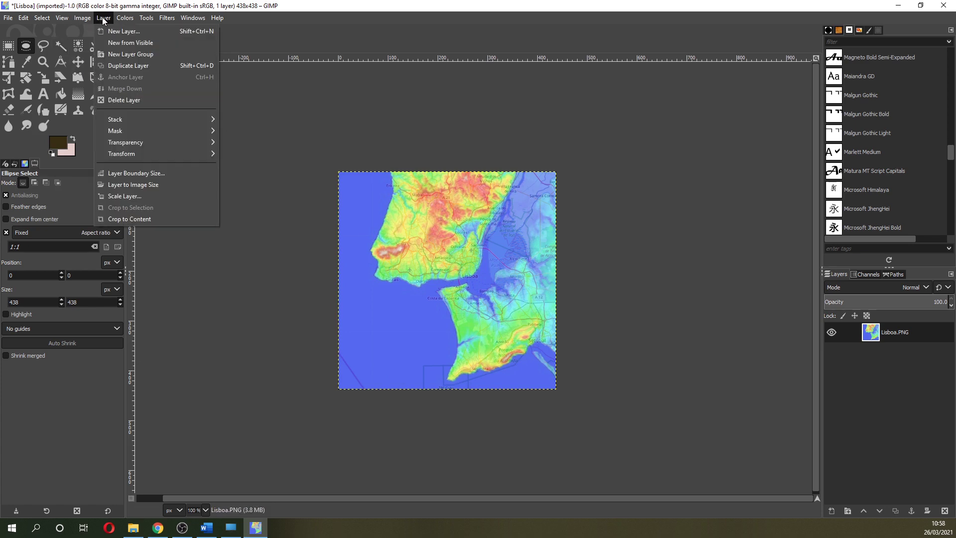
pyautogui.moveTo(148, 50)
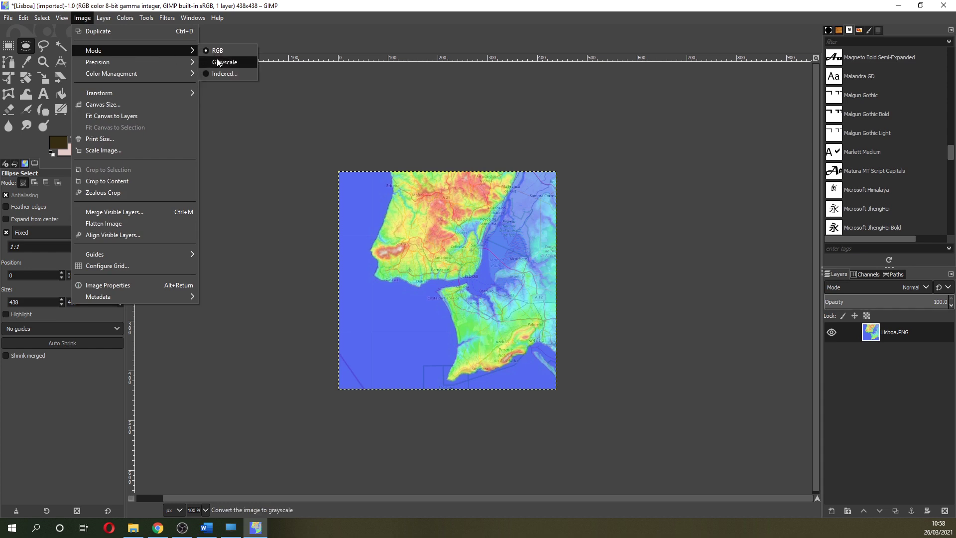
pyautogui.click(217, 59)
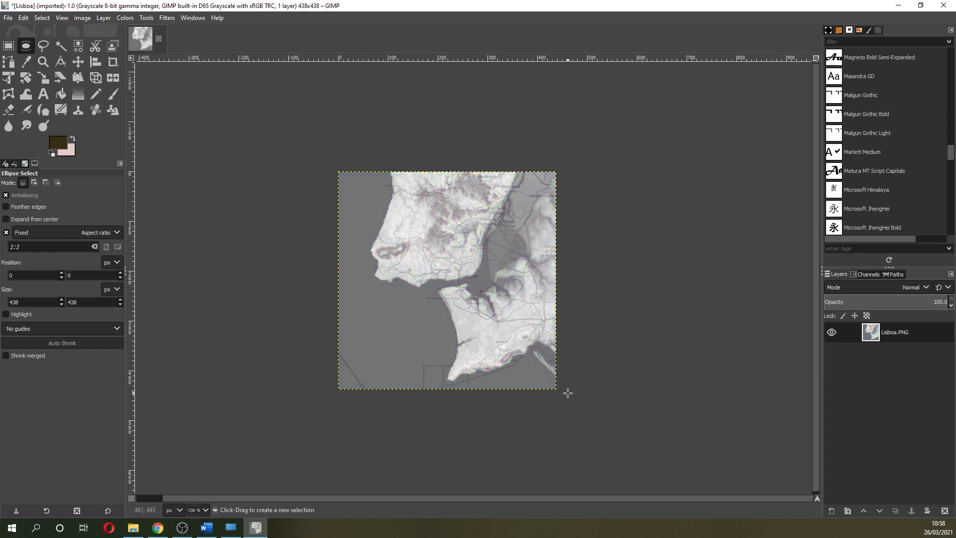
# - Apply a Gaussian Blur of about 5.04 in X and Y to the whole grayscale map
pyautogui.click(166, 18)
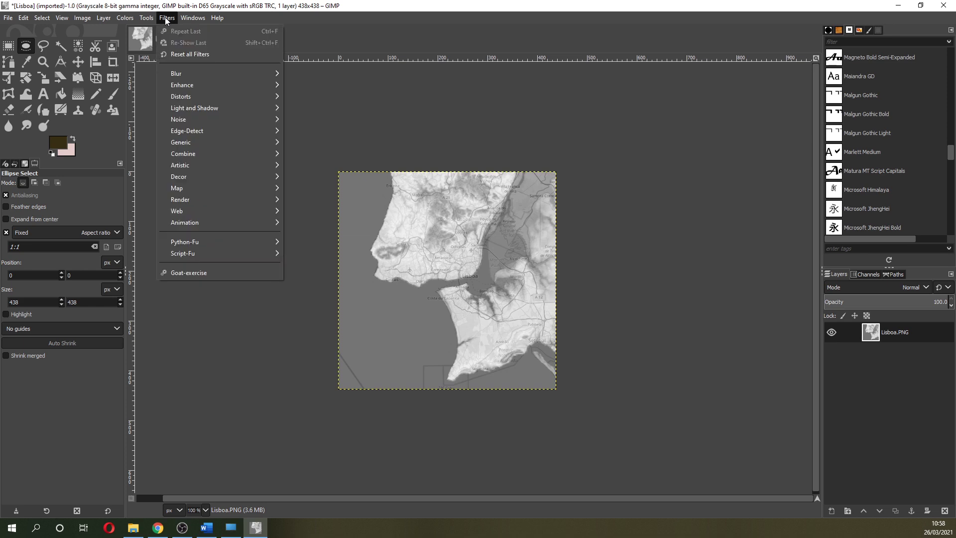
pyautogui.moveTo(198, 73)
pyautogui.click(297, 72)
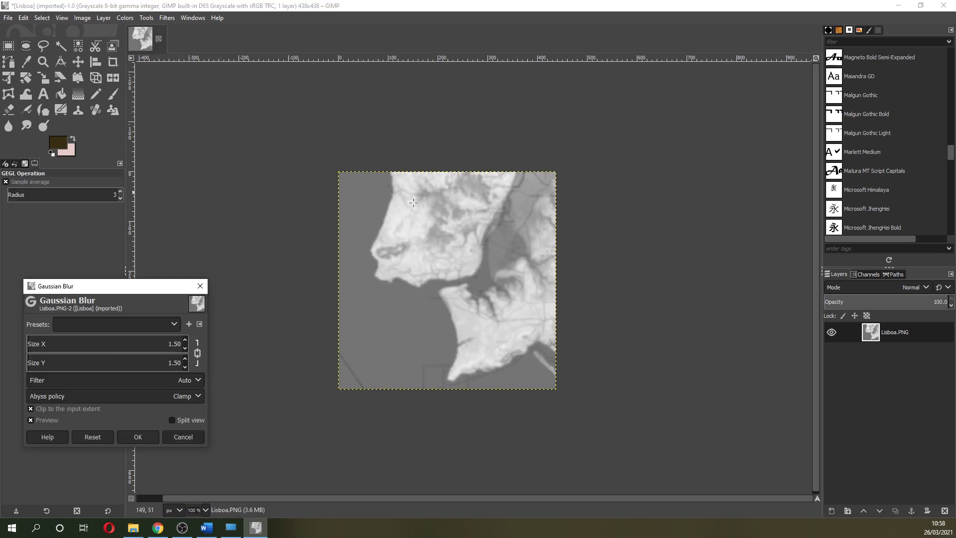
pyautogui.click(86, 343)
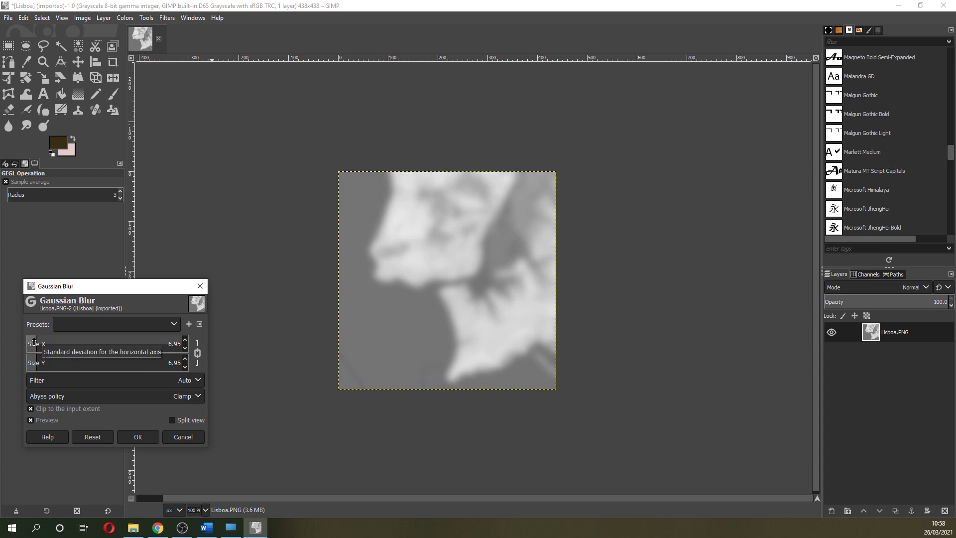
pyautogui.click(34, 343)
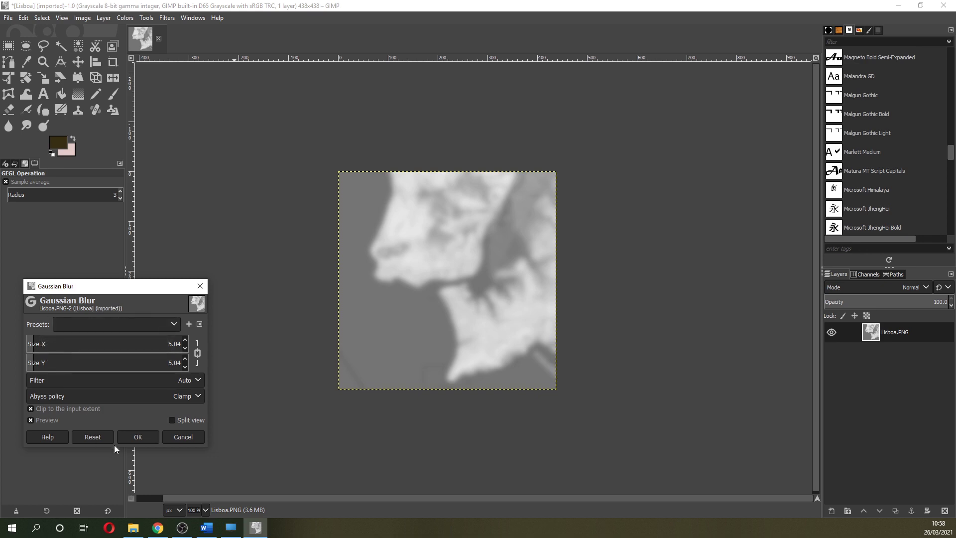
pyautogui.click(172, 420)
pyautogui.click(171, 421)
pyautogui.click(138, 437)
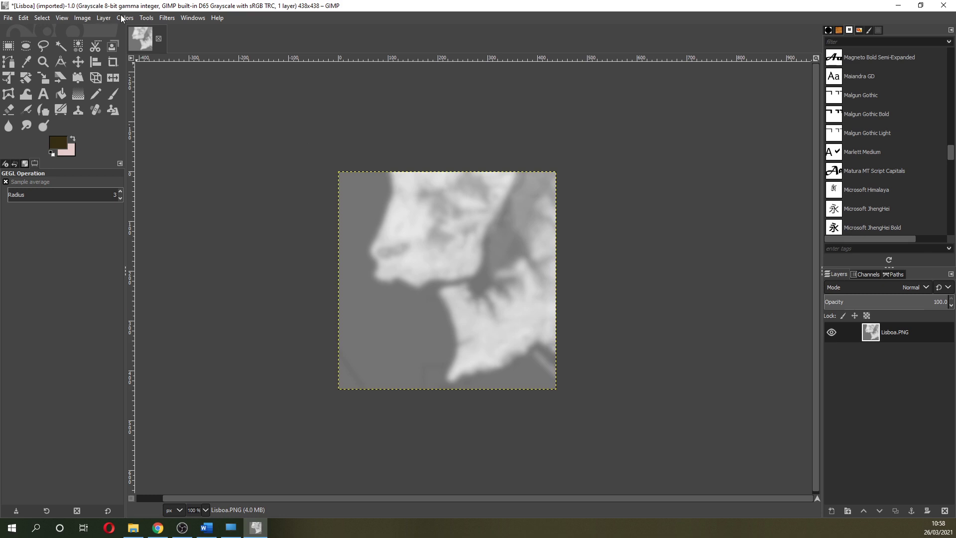
# - Darken the map by lowering the maximum output level to about 192 in the Levels adjustment
pyautogui.click(104, 18)
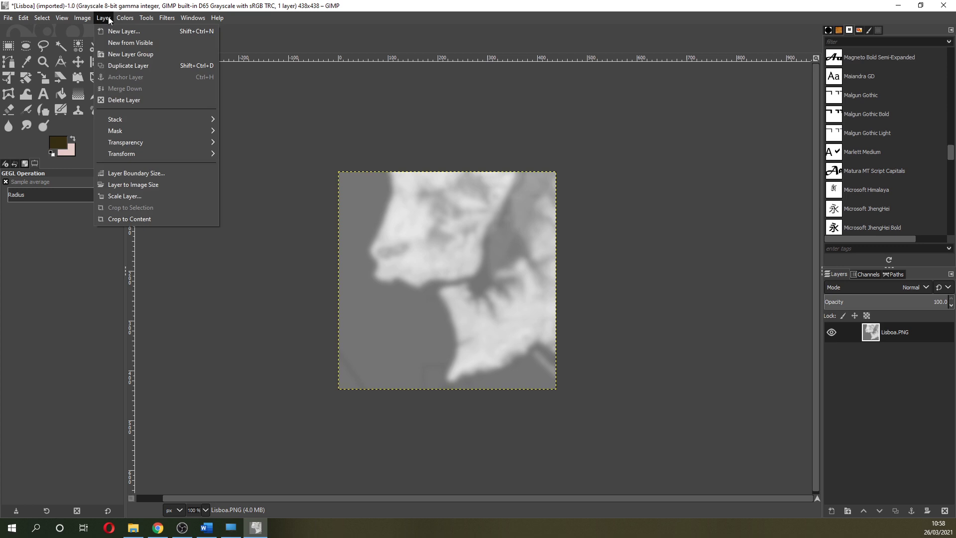
pyautogui.click(104, 18)
pyautogui.click(126, 18)
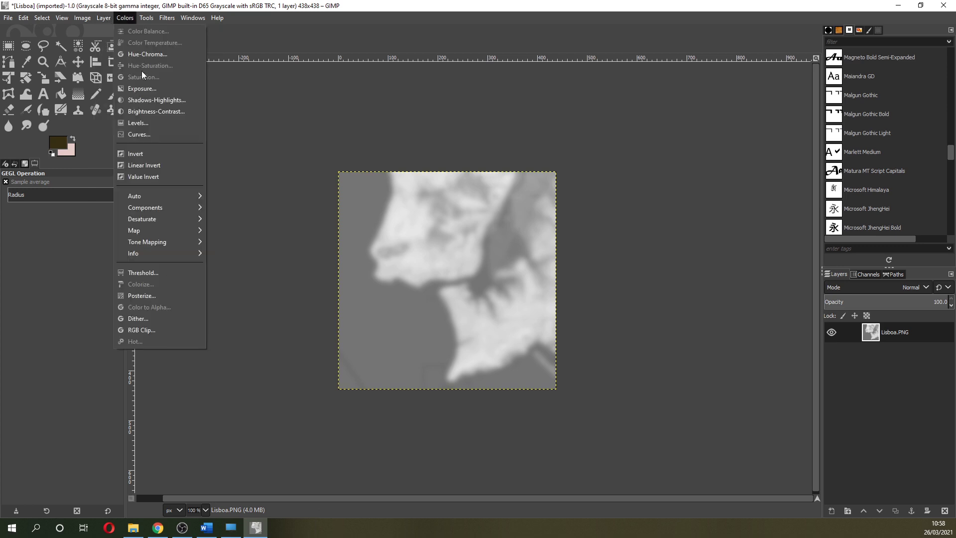
pyautogui.click(152, 111)
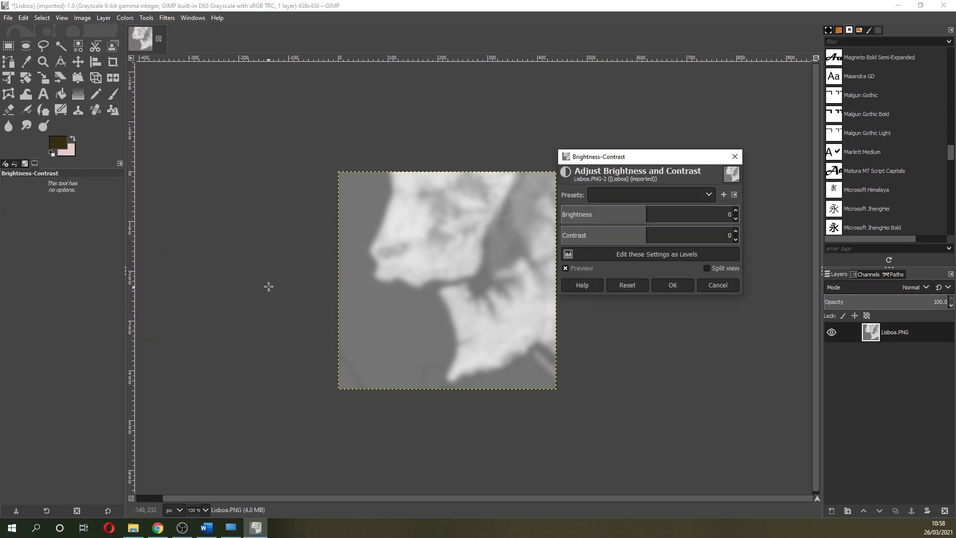
pyautogui.click(673, 254)
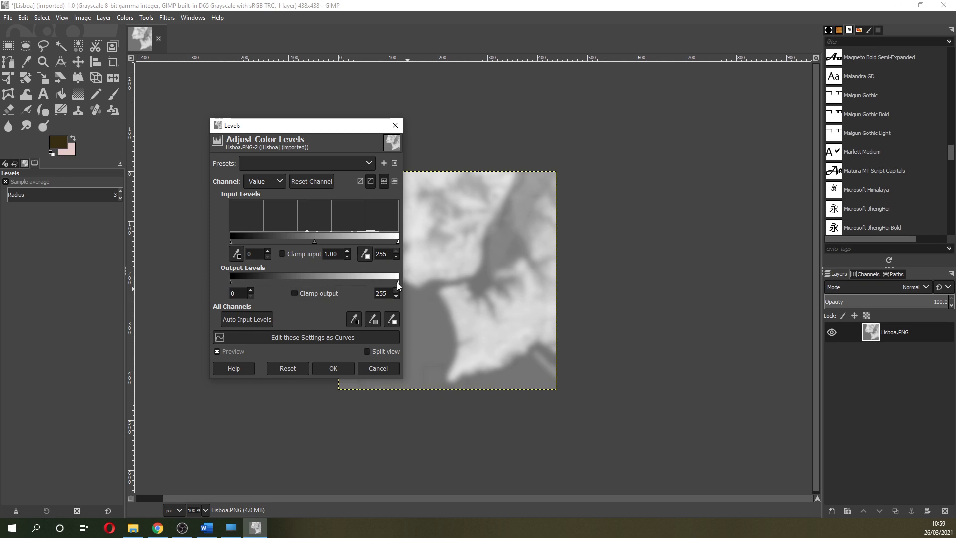
pyautogui.moveTo(397, 283); pyautogui.dragTo(360, 284)
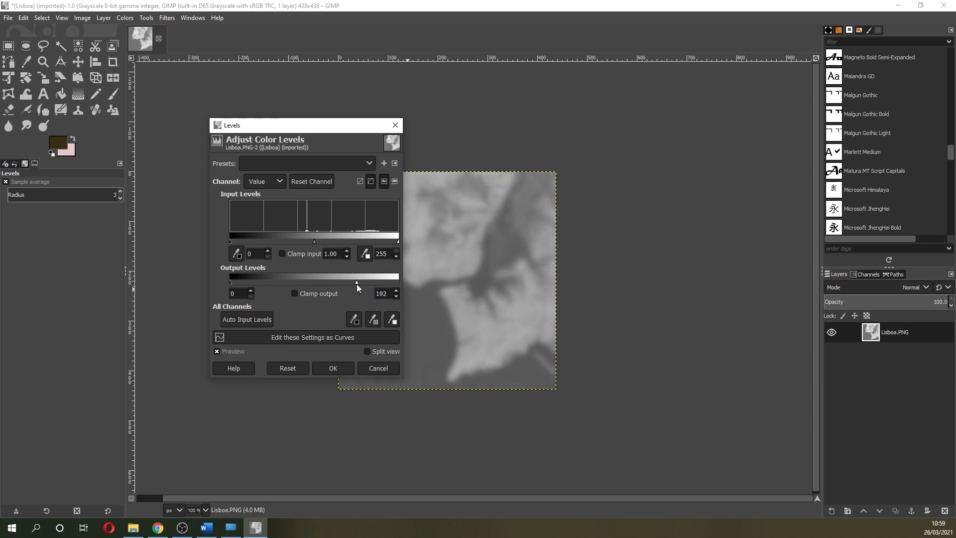
pyautogui.click(335, 368)
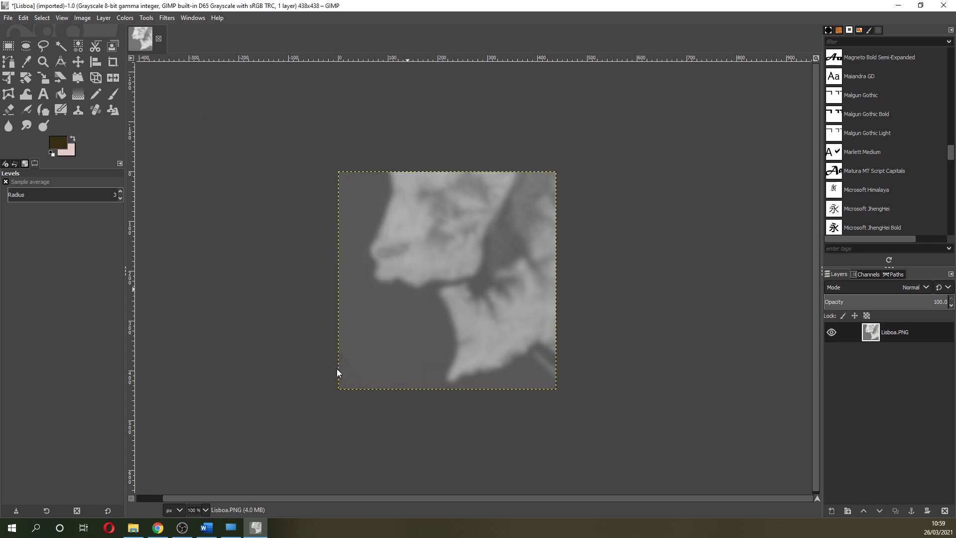
# - Try selecting the light land areas with Fuzzy Select, clearing the selection and picking the land again
pyautogui.click(60, 46)
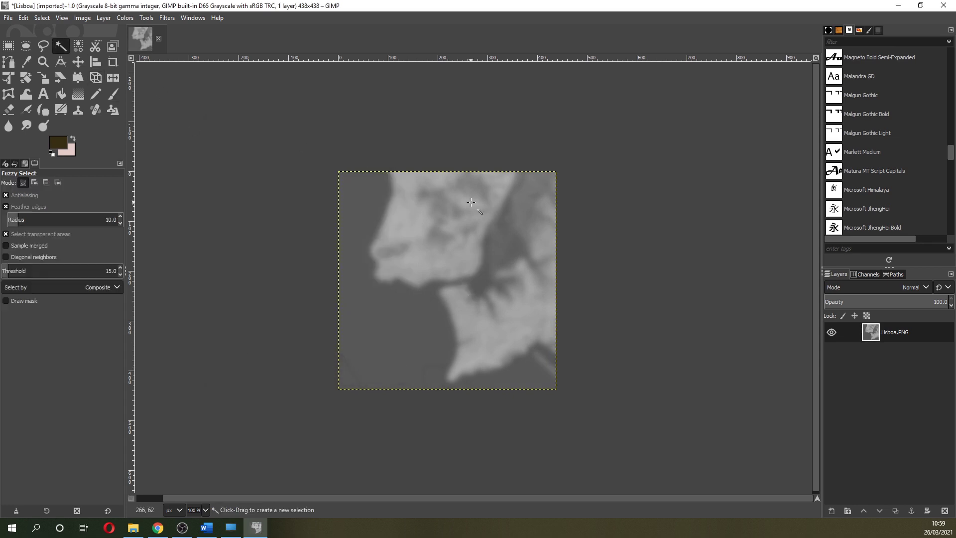
pyautogui.click(469, 185)
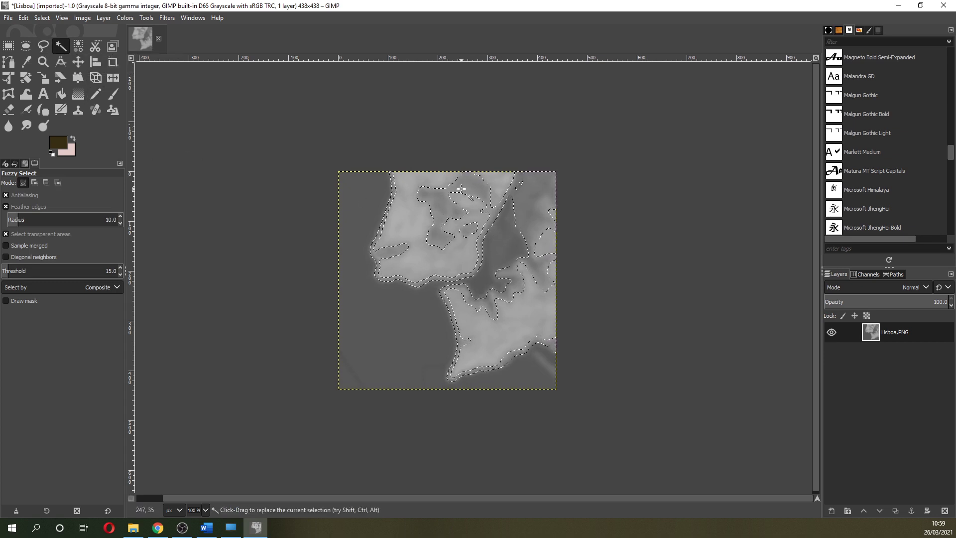
pyautogui.click(10, 44)
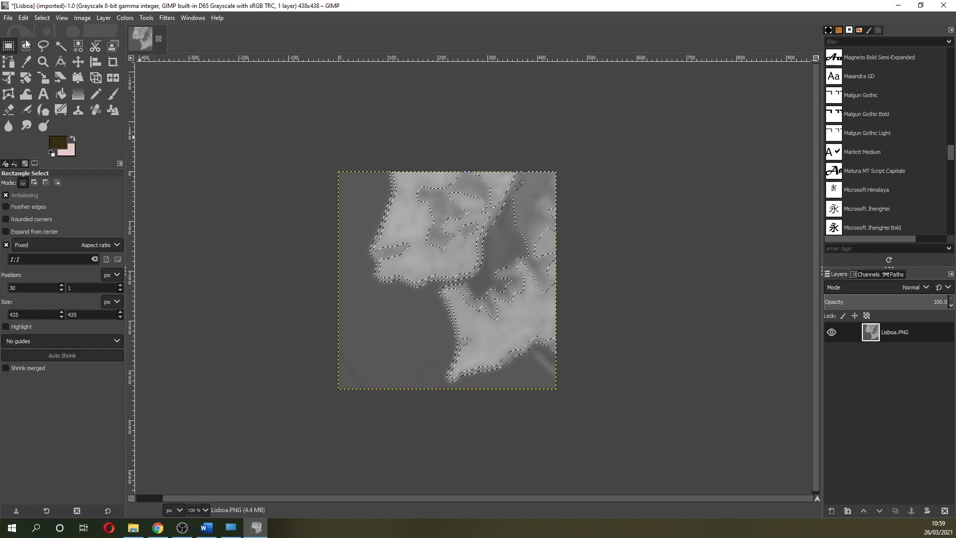
pyautogui.click(42, 18)
pyautogui.click(55, 41)
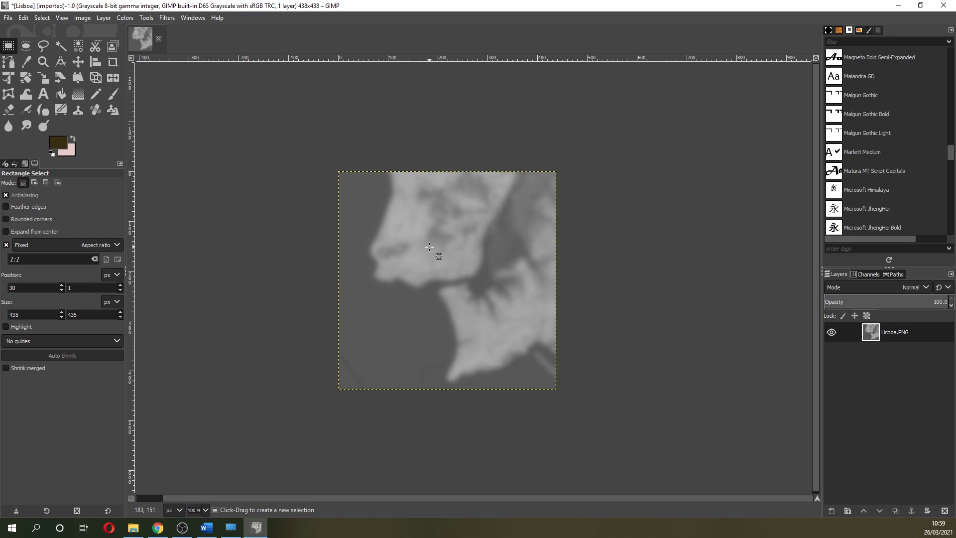
pyautogui.click(439, 199)
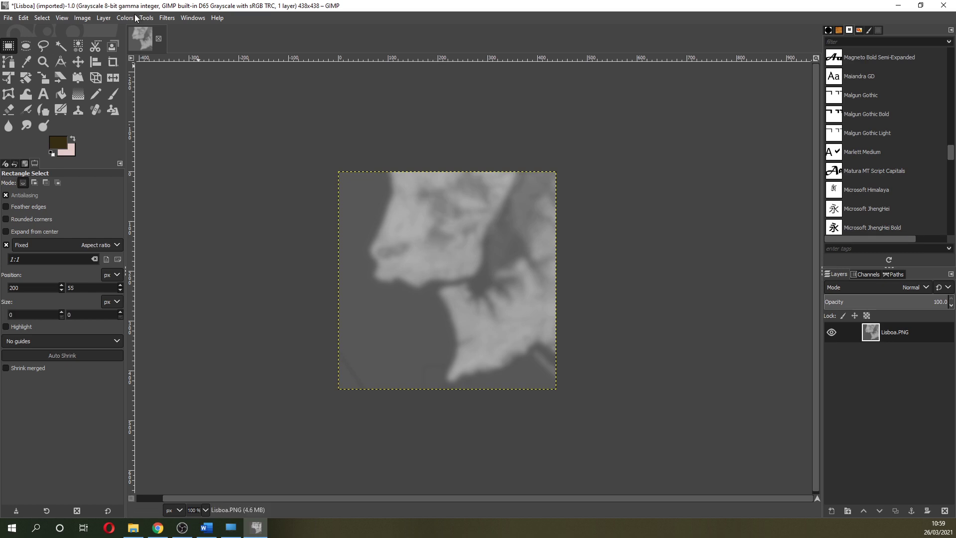
pyautogui.click(60, 46)
pyautogui.click(438, 199)
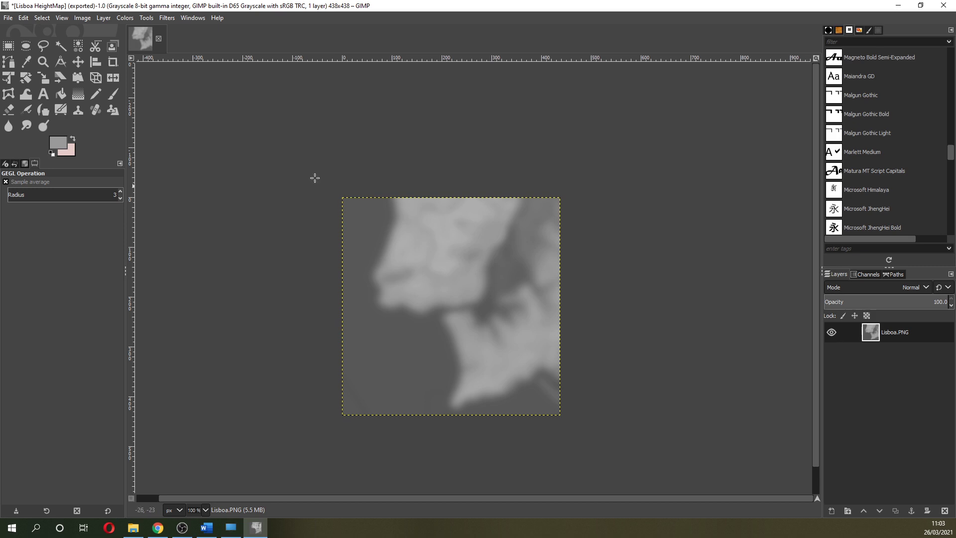
# - Scale the heightmap image to 192 x 192 px
pyautogui.click(80, 18)
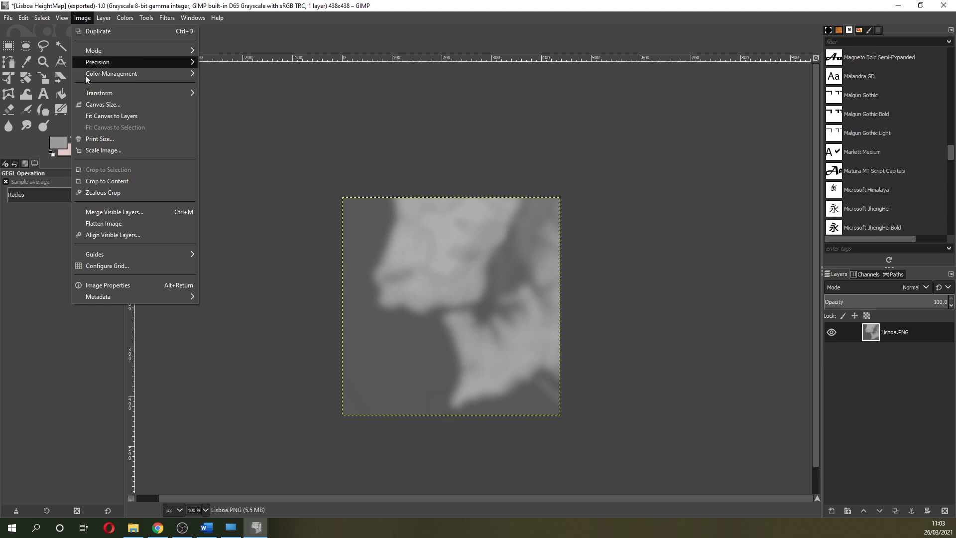
pyautogui.click(112, 152)
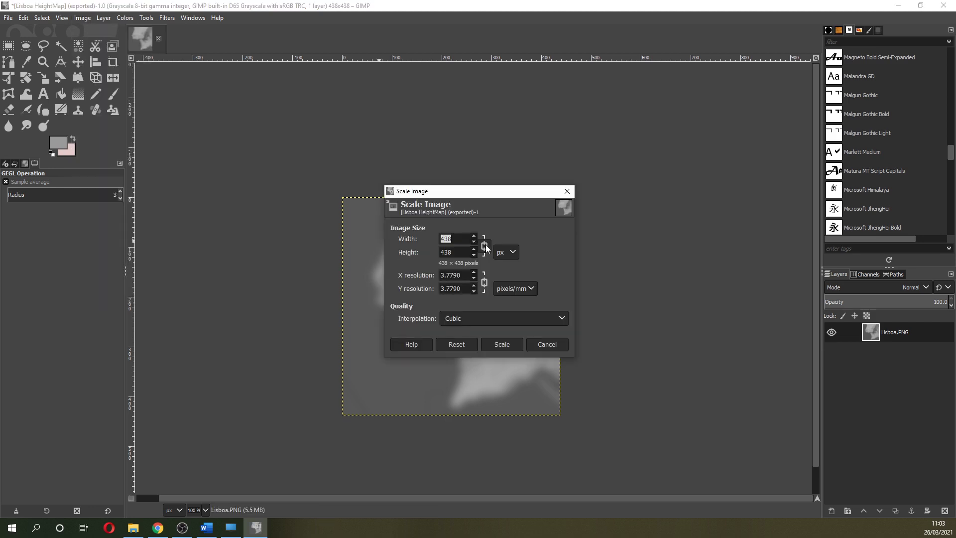
pyautogui.write('192')
pyautogui.click(502, 344)
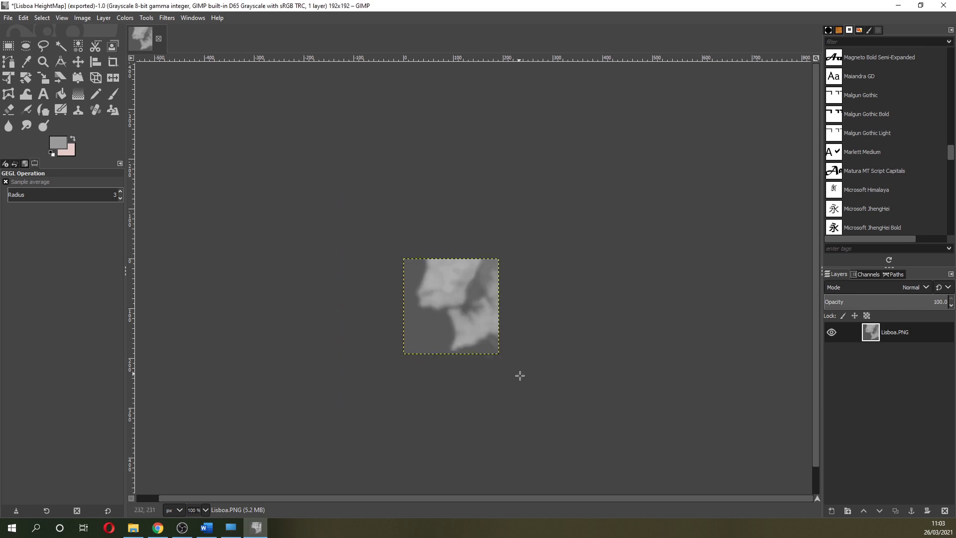
# - Export the scaled image again to the existing Lisboa HeightMap.PNG file
pyautogui.scroll(-1, 463, 288)
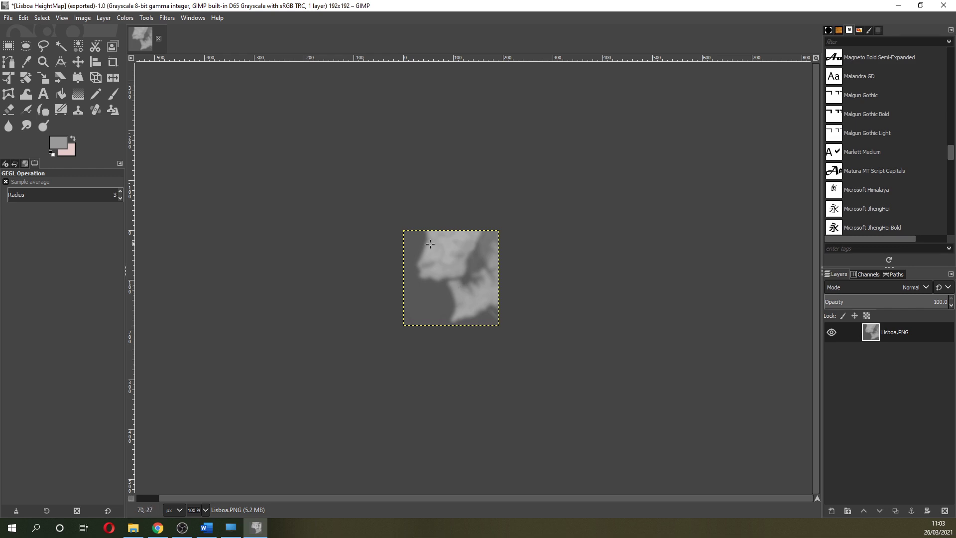
pyautogui.click(8, 18)
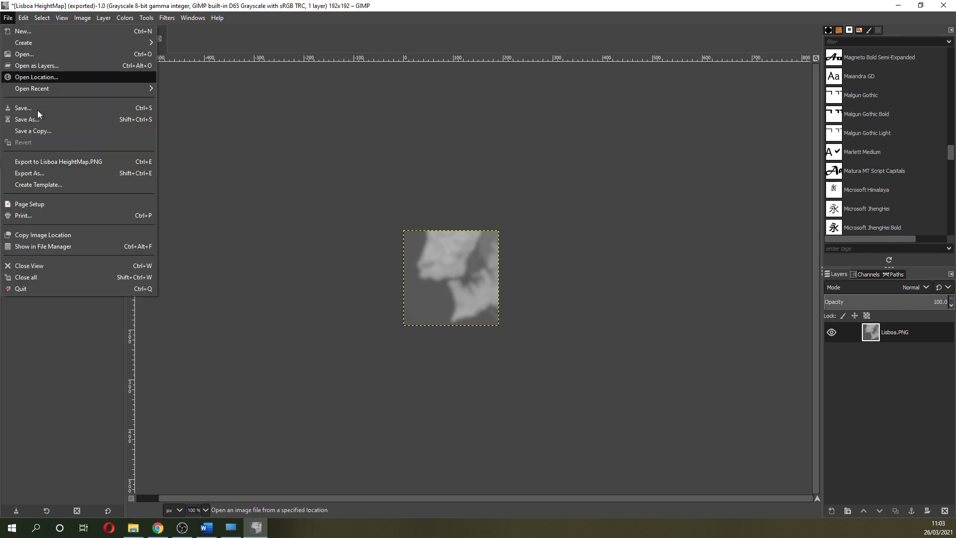
pyautogui.click(77, 160)
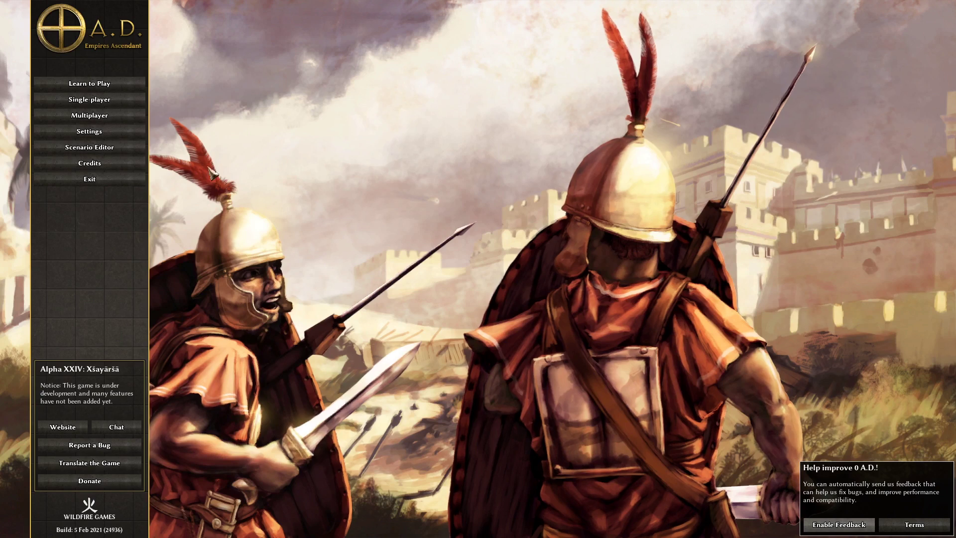
# - In 0 A.D., quit the game into the Scenario Editor and bring the whole blank map into view
pyautogui.click(100, 147)
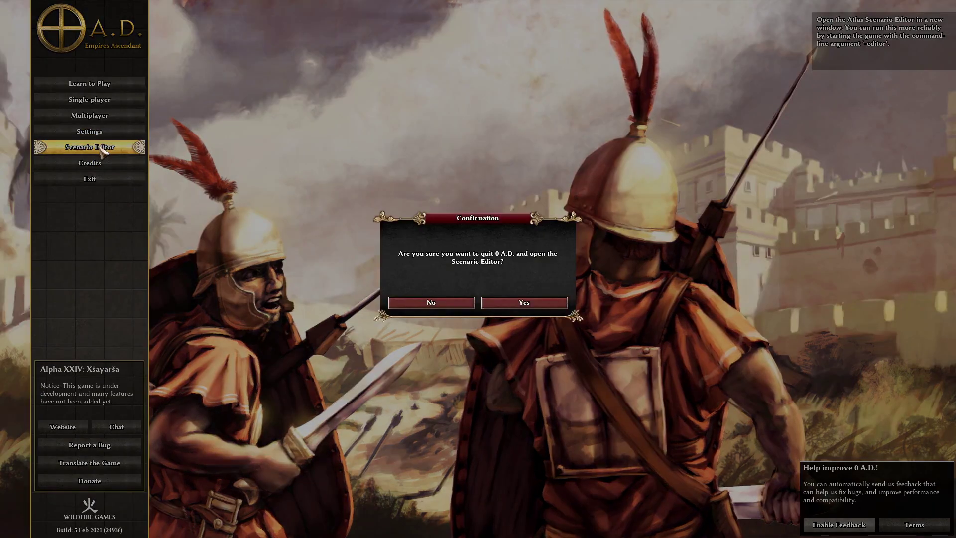
pyautogui.click(550, 303)
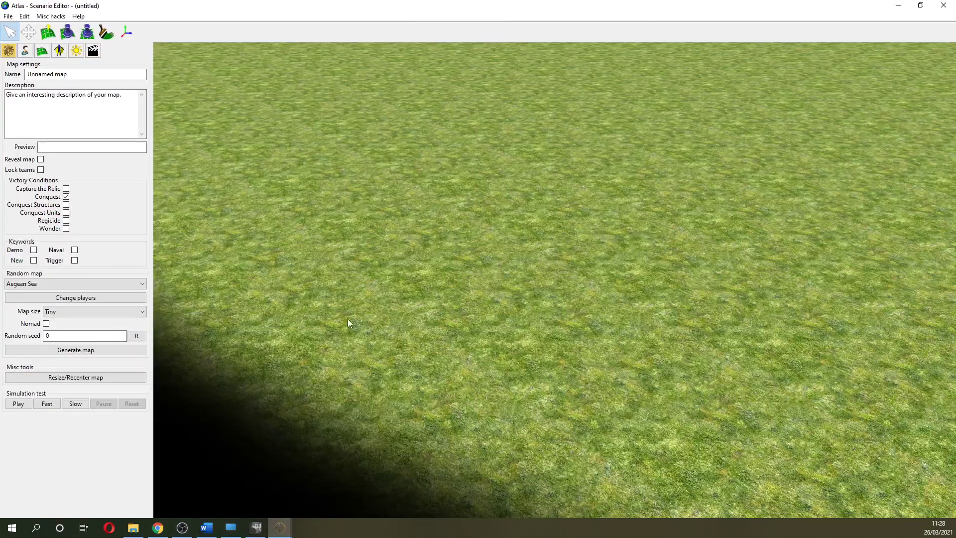
pyautogui.scroll(-5, 534, 157)
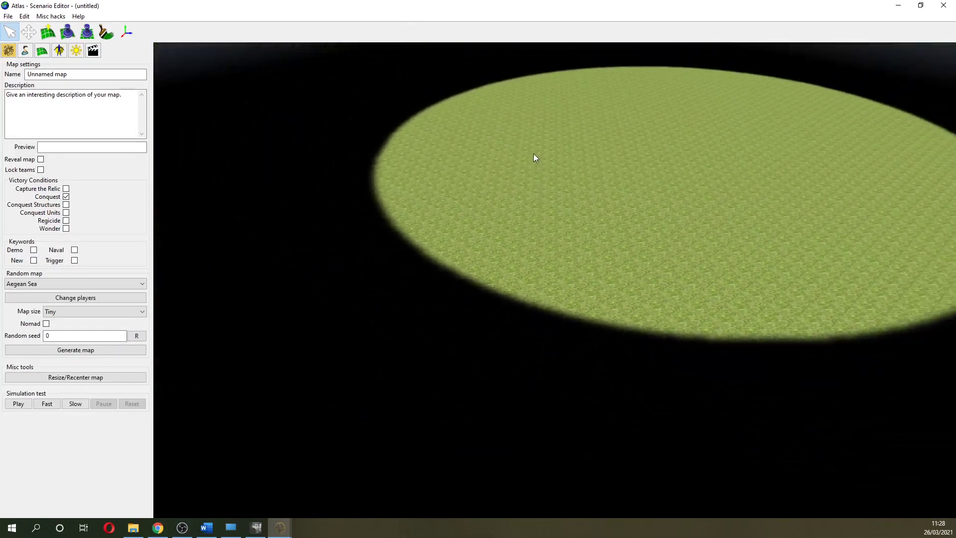
pyautogui.press('Right')
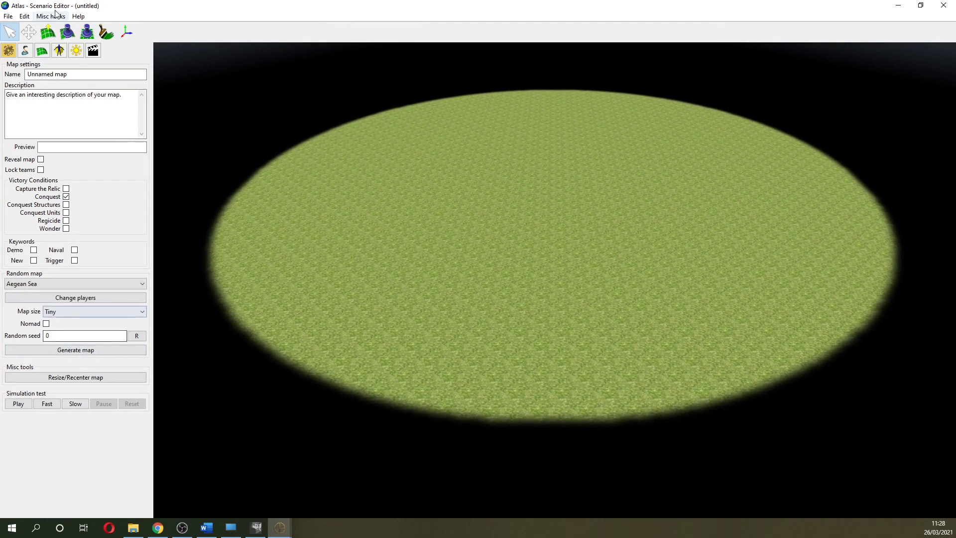
# - Import Lisboa HeightMap from the Making Your Own Maps folder as the terrain and inspect the resulting landscape
pyautogui.click(8, 16)
pyautogui.click(55, 76)
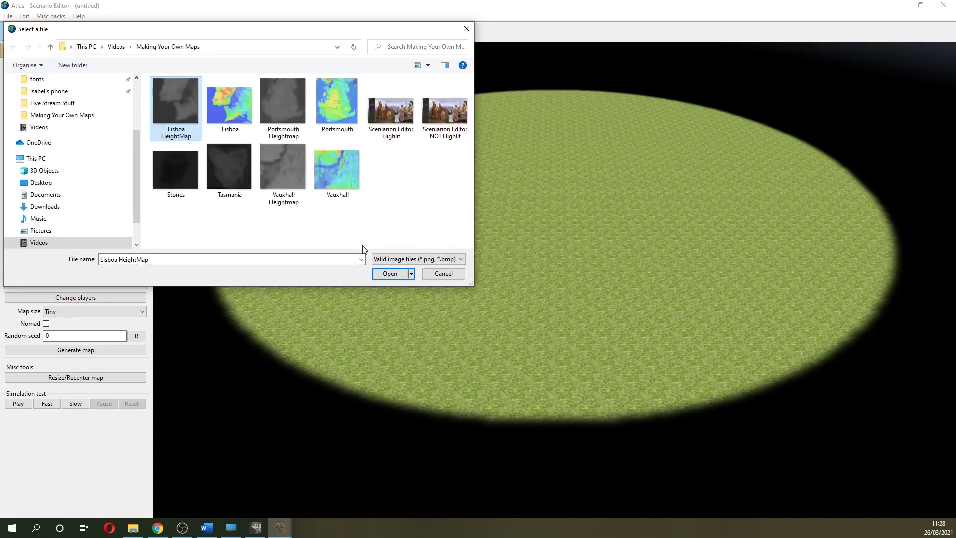
pyautogui.click(393, 274)
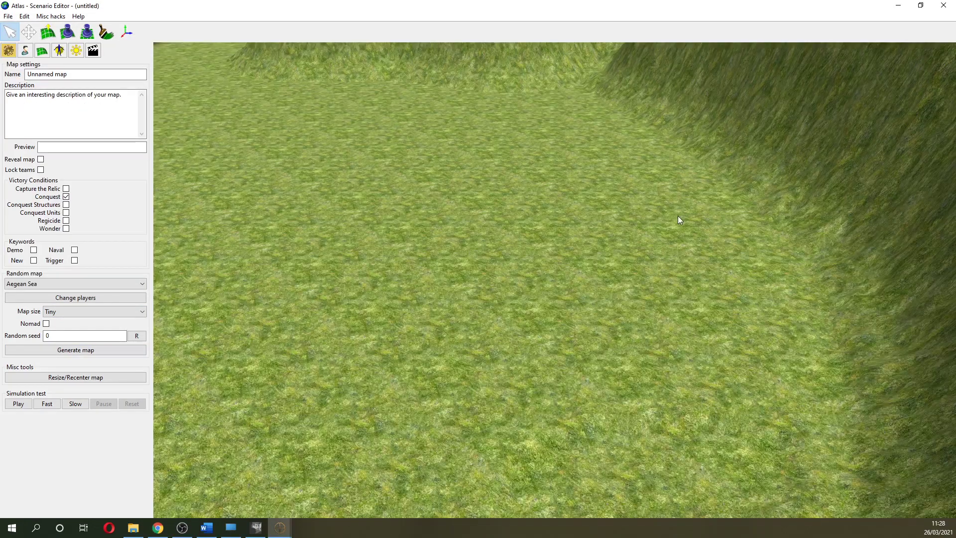
pyautogui.scroll(-6, 678, 216)
pyautogui.scroll(5, 659, 221)
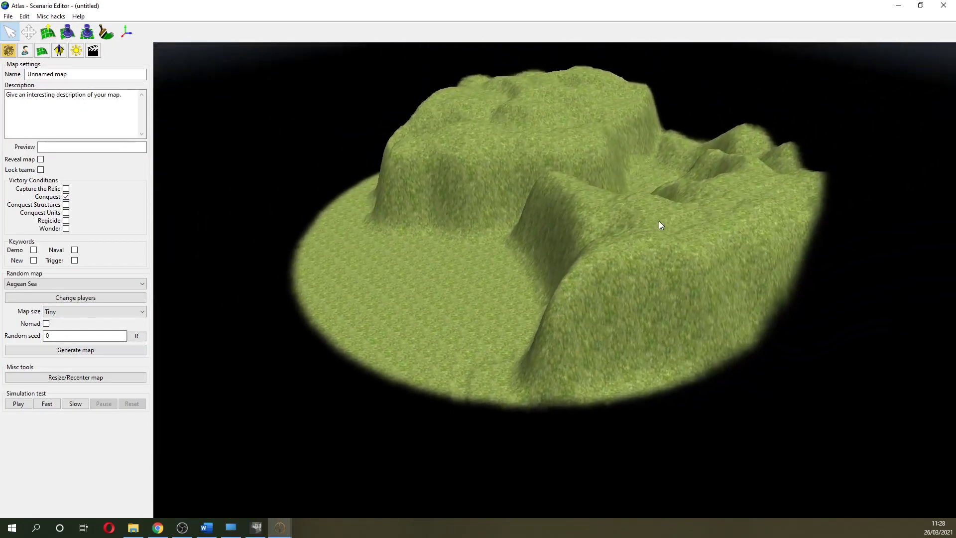
pyautogui.scroll(-3, 659, 221)
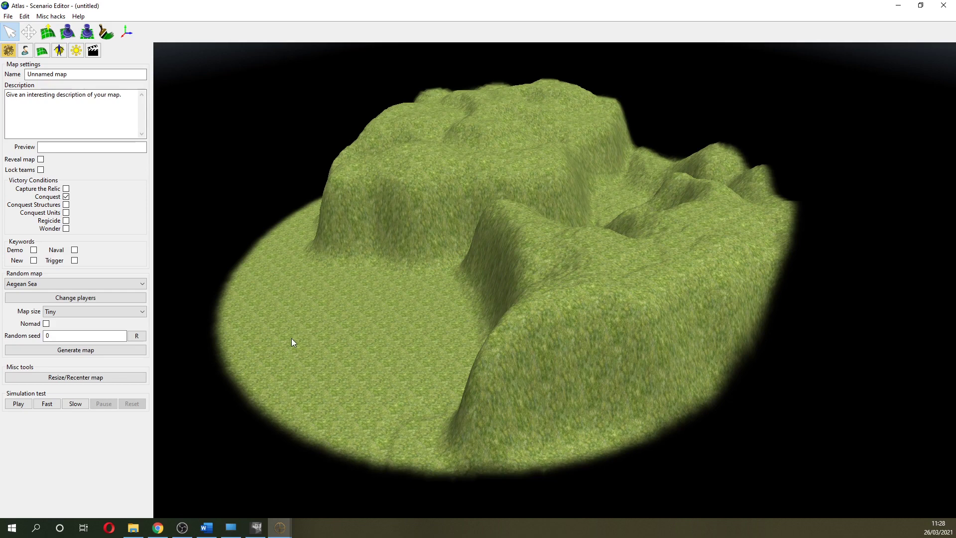
# - Preview the Tiny, Medium, Large, Very Large, Giant and Small options for resizing the map, without applying any of them
pyautogui.click(69, 377)
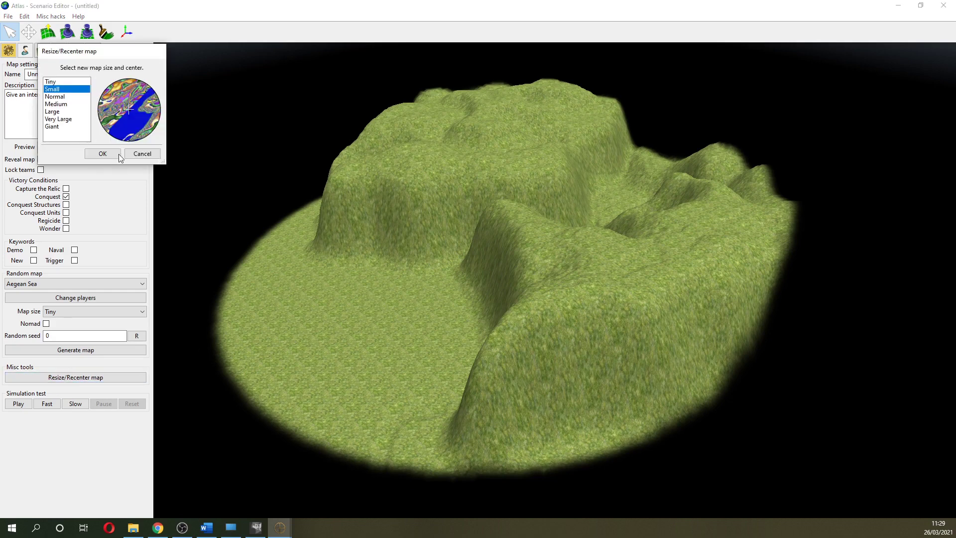
pyautogui.click(69, 82)
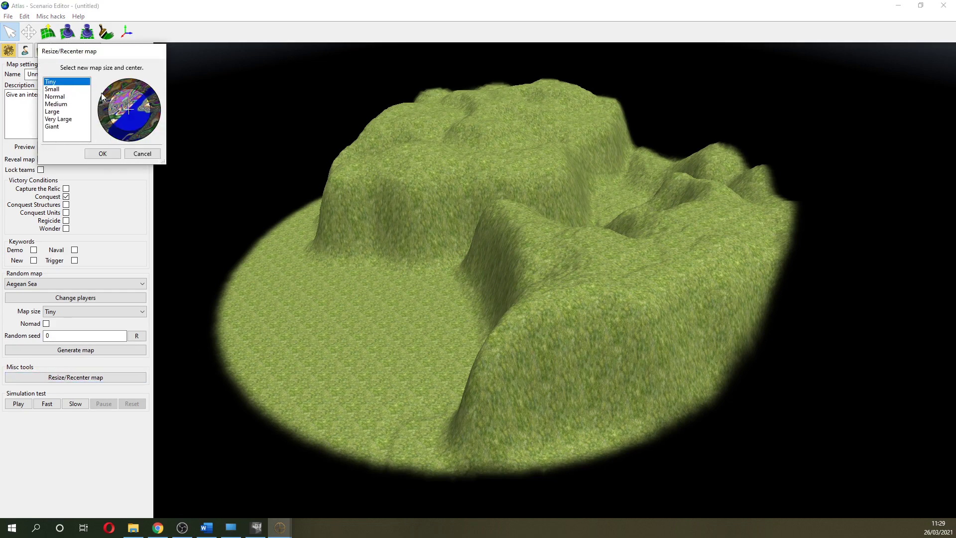
pyautogui.click(70, 104)
pyautogui.click(54, 112)
pyautogui.click(62, 120)
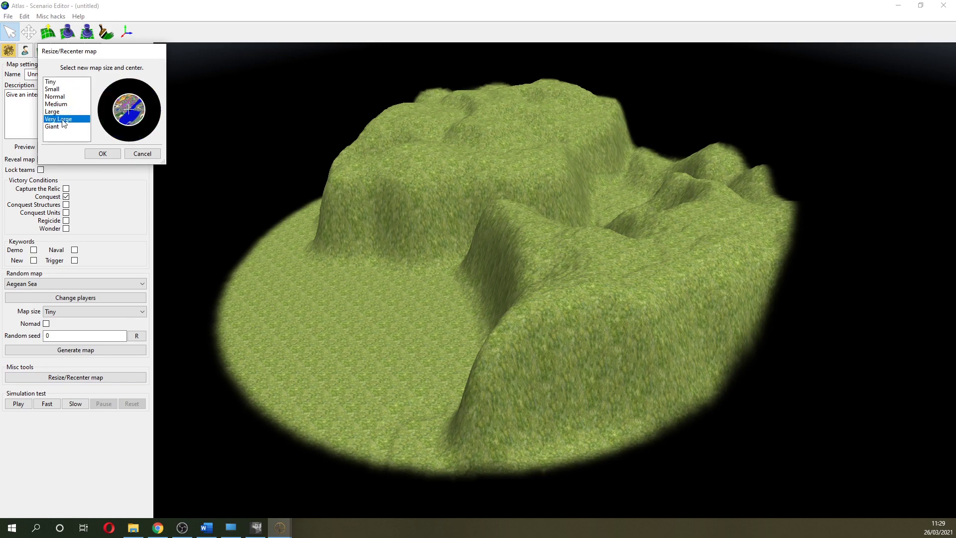
pyautogui.click(57, 128)
pyautogui.click(63, 90)
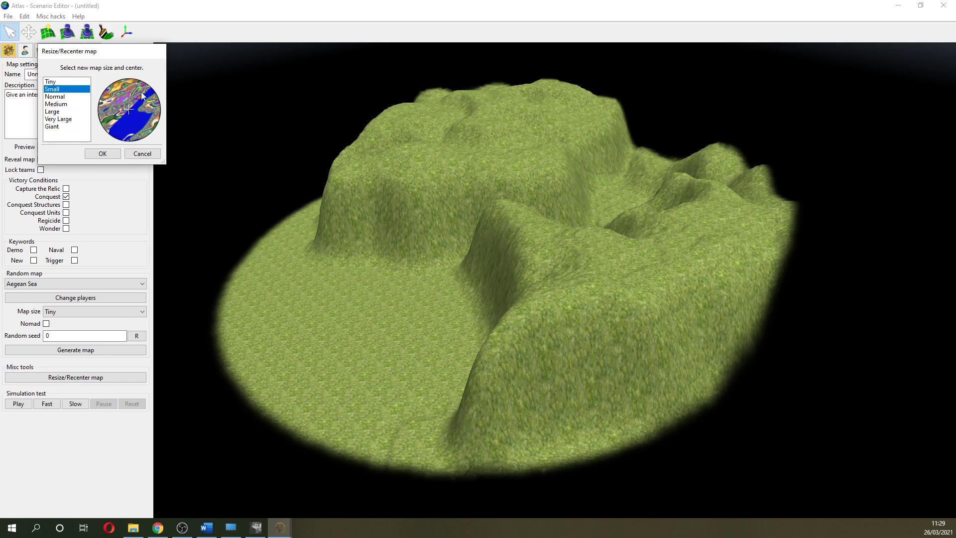
pyautogui.click(150, 151)
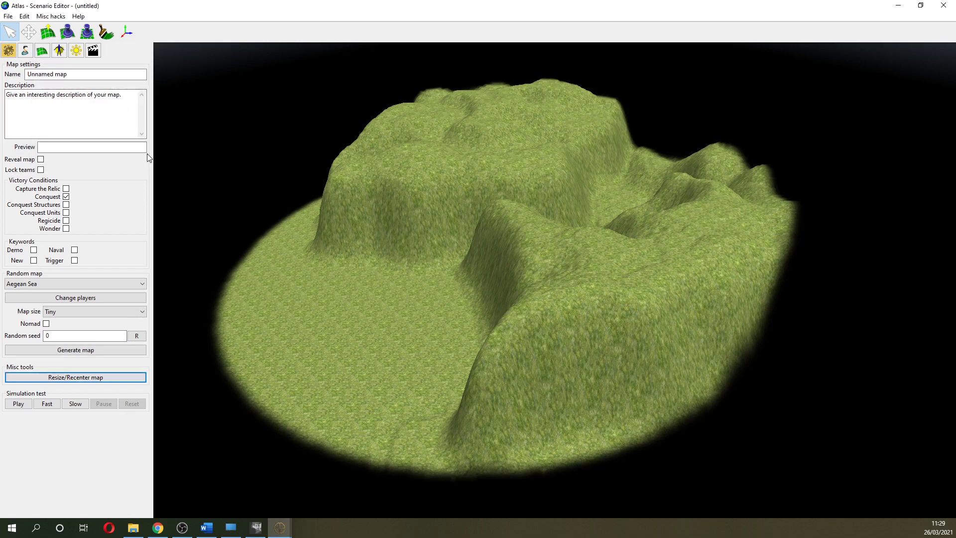
# - Raise the map's water height to roughly a third of its range so the sea floods the low ground around the hills
pyautogui.click(77, 52)
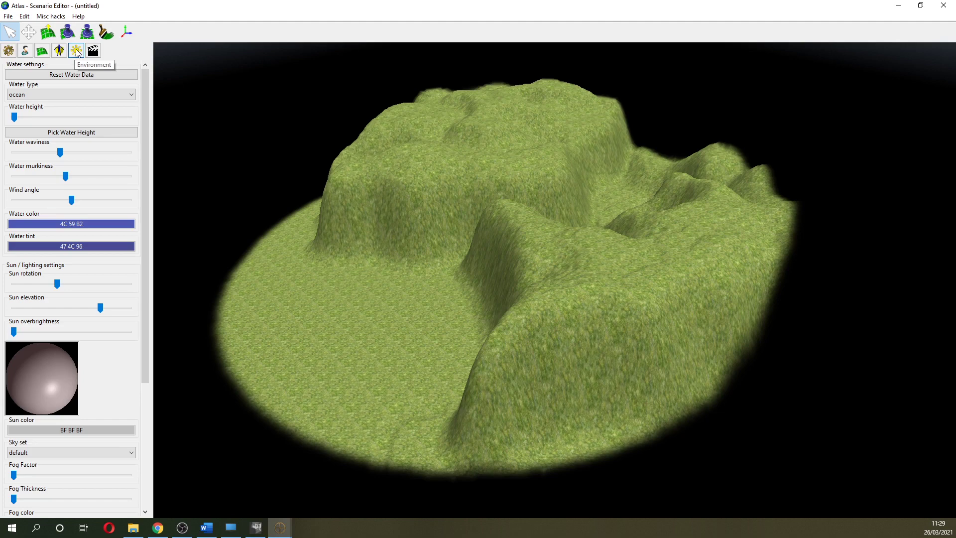
pyautogui.click(42, 122)
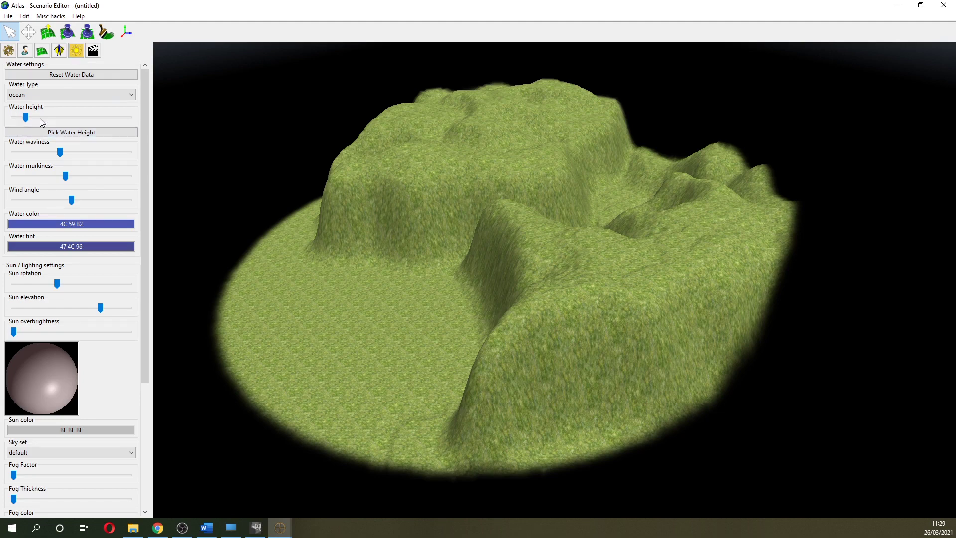
pyautogui.click(44, 122)
pyautogui.click(46, 120)
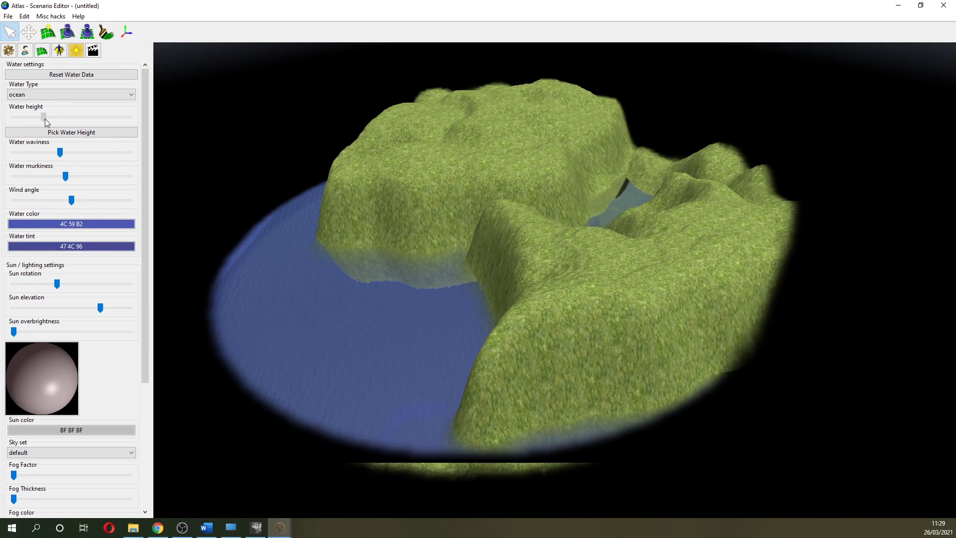
pyautogui.click(47, 119)
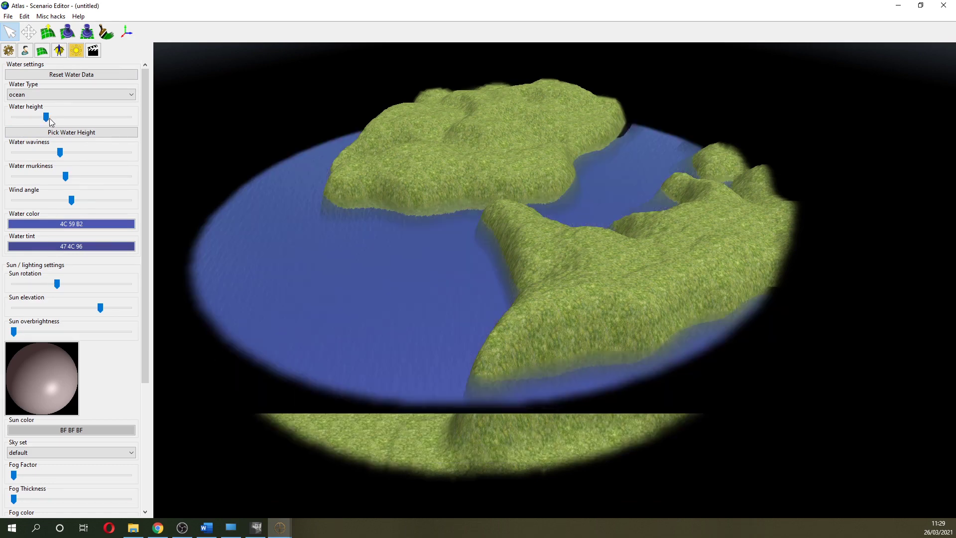
pyautogui.click(47, 119)
pyautogui.moveTo(48, 120); pyautogui.dragTo(49, 120)
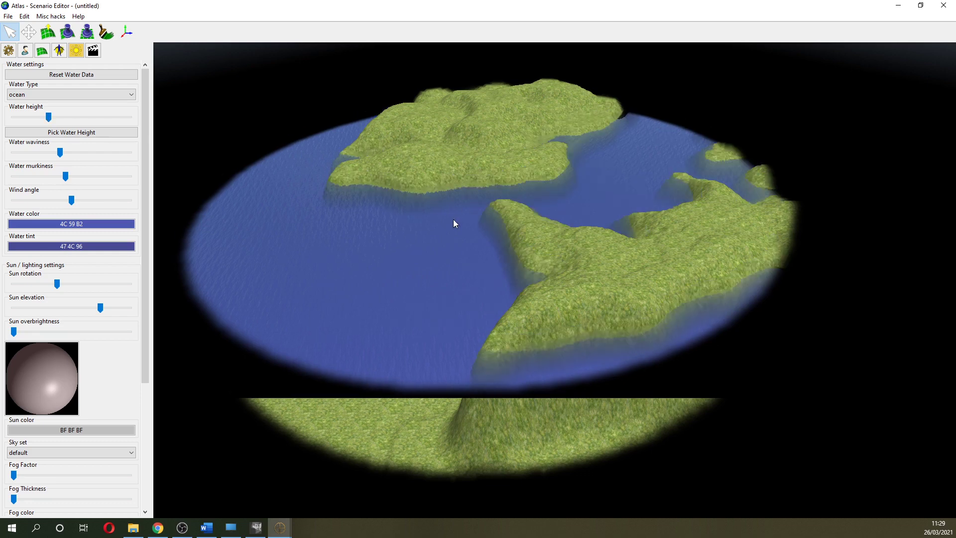
# - Examine the coastlines and both landmasses of the flooded map from several angles and distances
pyautogui.scroll(2, 454, 223)
pyautogui.scroll(3, 450, 223)
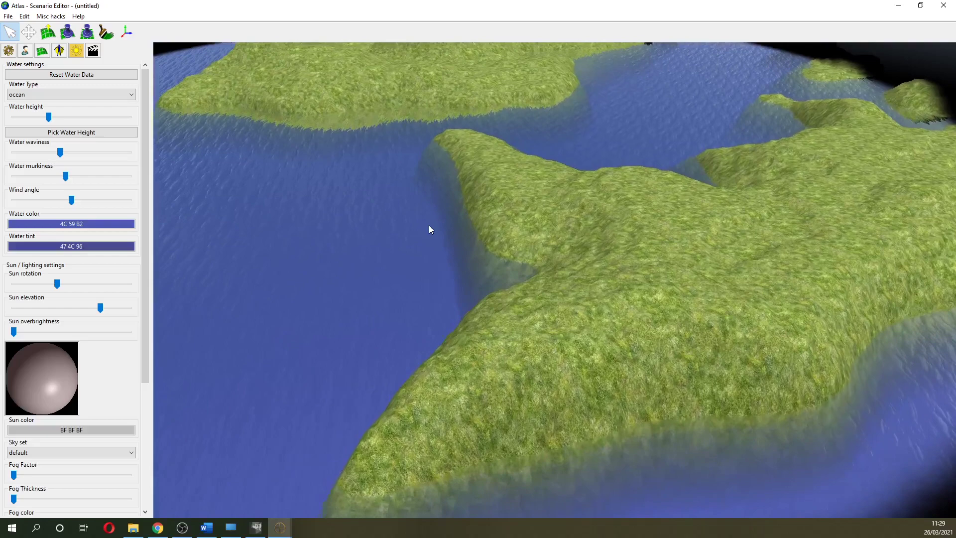
pyautogui.scroll(-5, 430, 228)
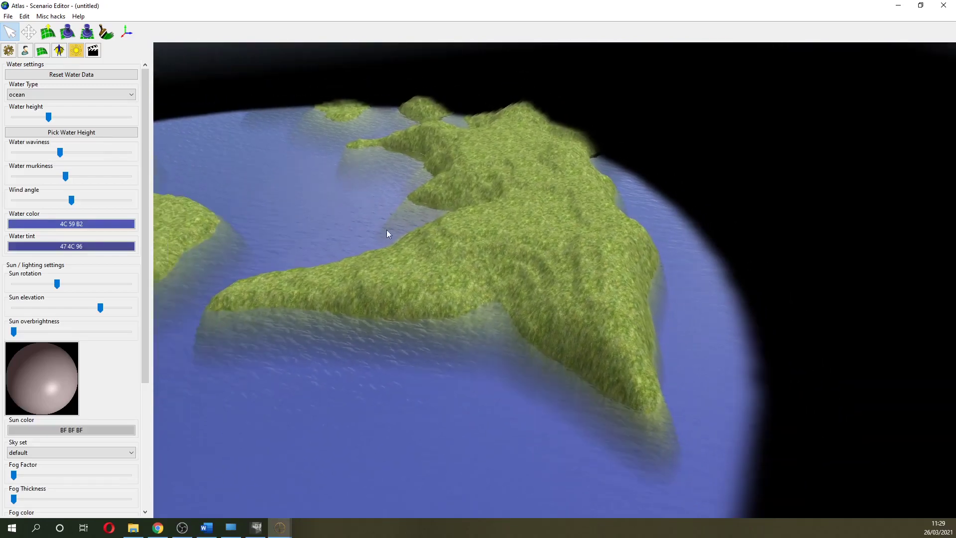
pyautogui.scroll(-3, 344, 251)
pyautogui.scroll(3, 346, 250)
pyautogui.scroll(-1, 345, 250)
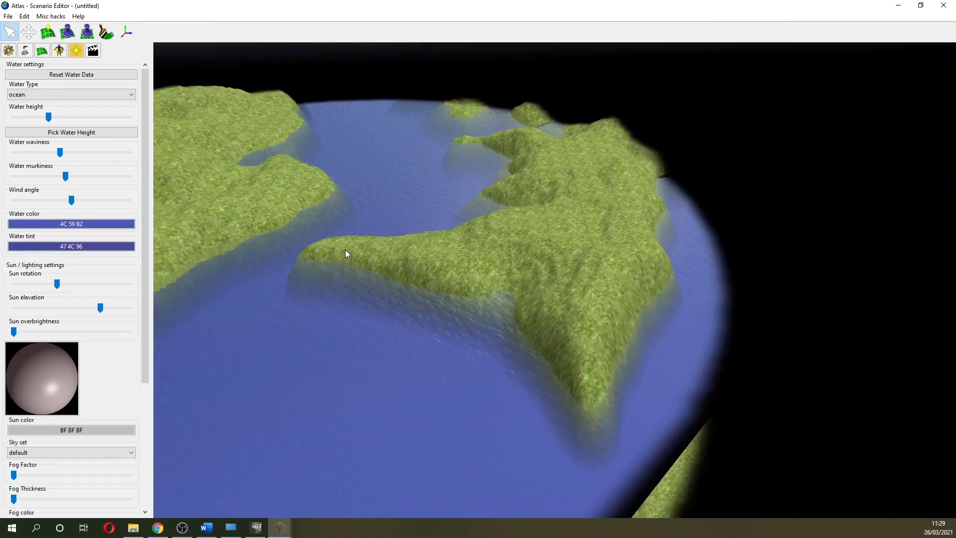
pyautogui.scroll(-4, 345, 250)
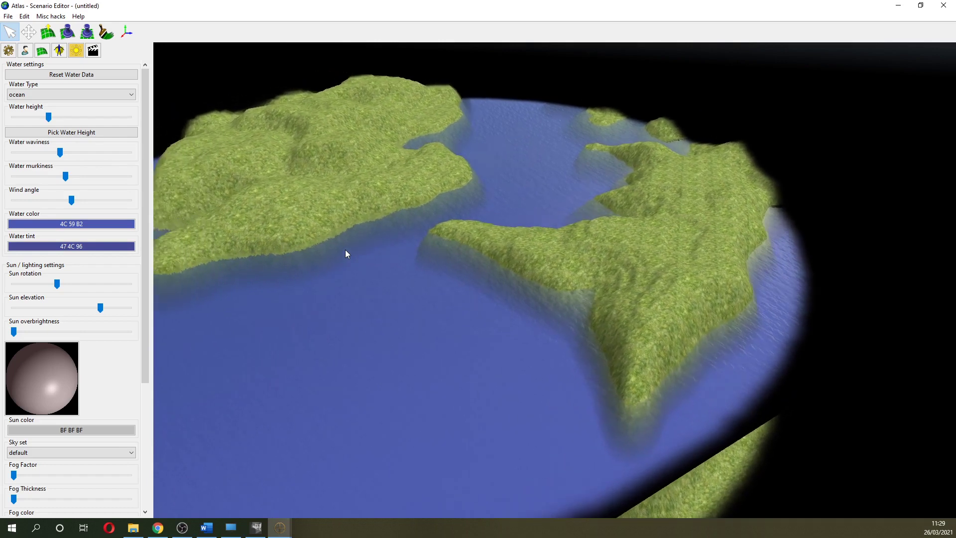
pyautogui.scroll(-1, 438, 258)
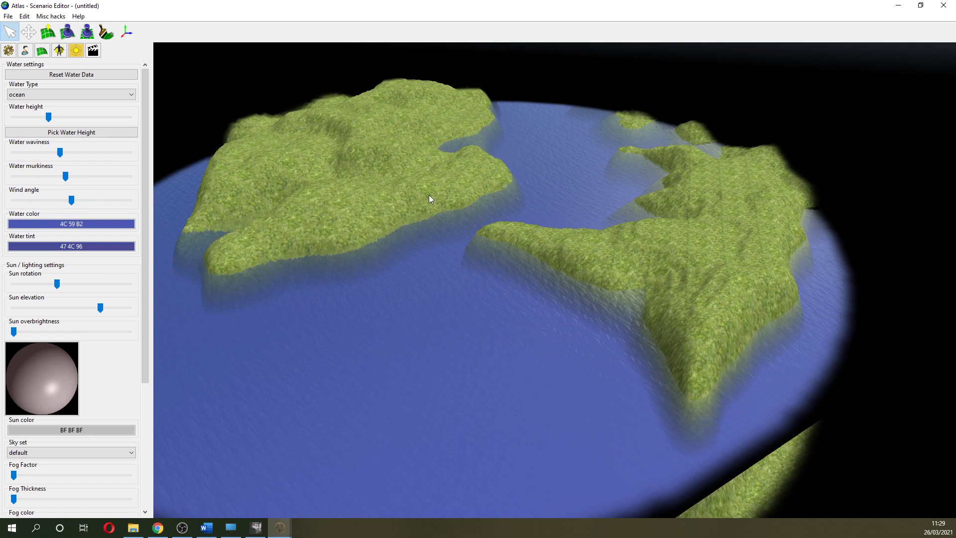
pyautogui.scroll(5, 429, 195)
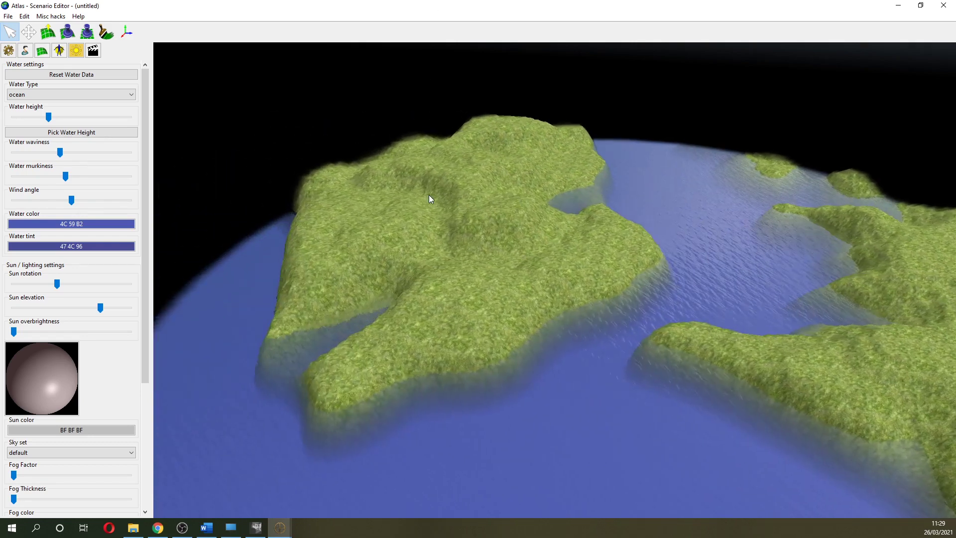
pyautogui.scroll(-3, 429, 195)
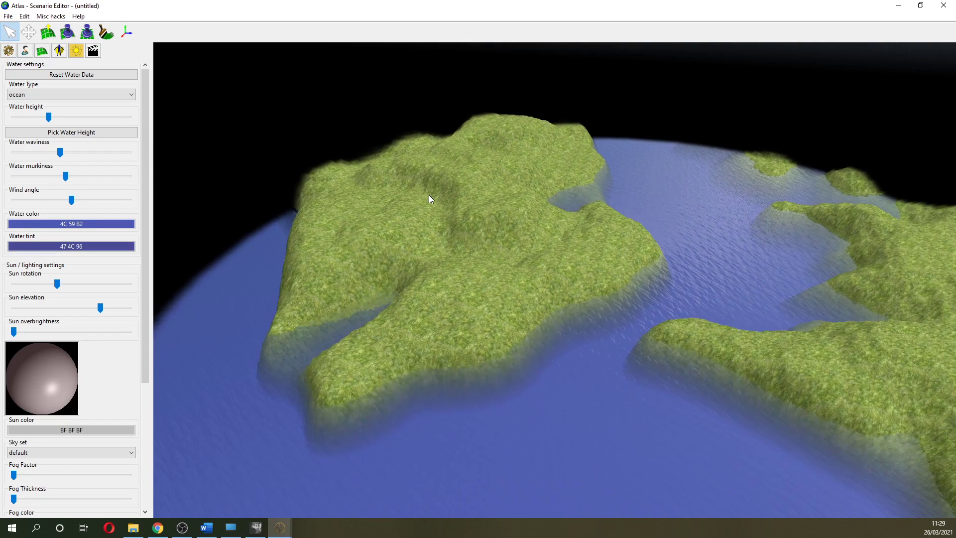
pyautogui.scroll(-1, 429, 196)
pyautogui.scroll(-3, 429, 195)
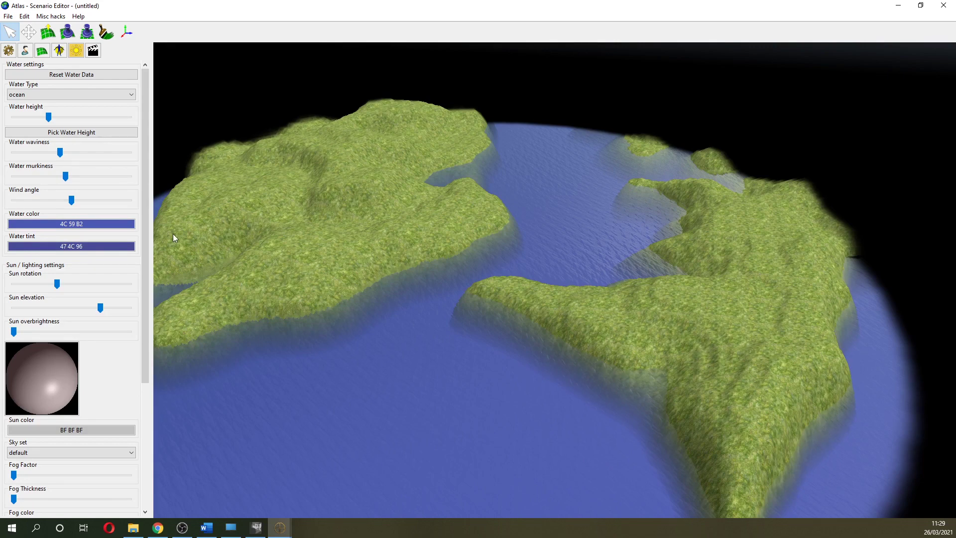
# - Smooth the rough terrain on the landmasses using the Smooth elevation tool with a brush size of 20
pyautogui.click(42, 50)
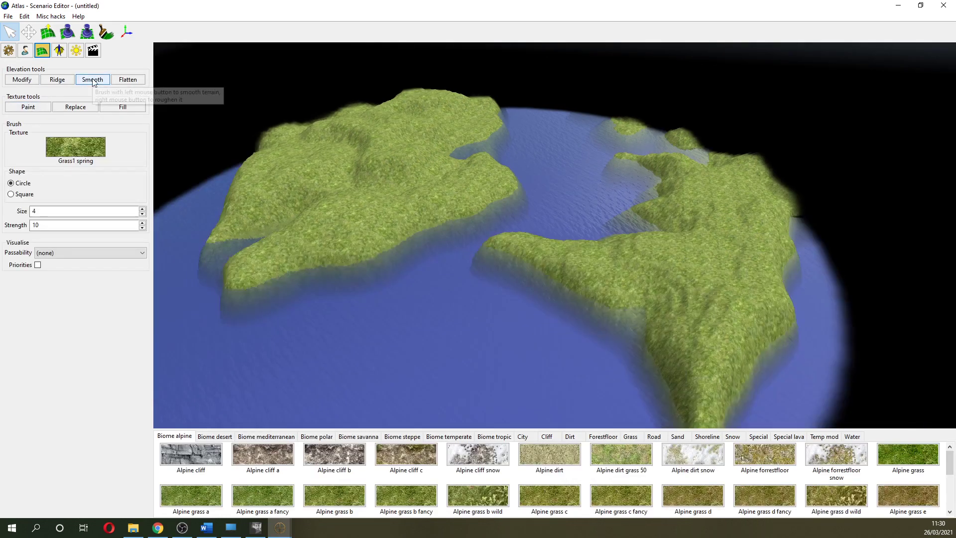
pyautogui.click(92, 79)
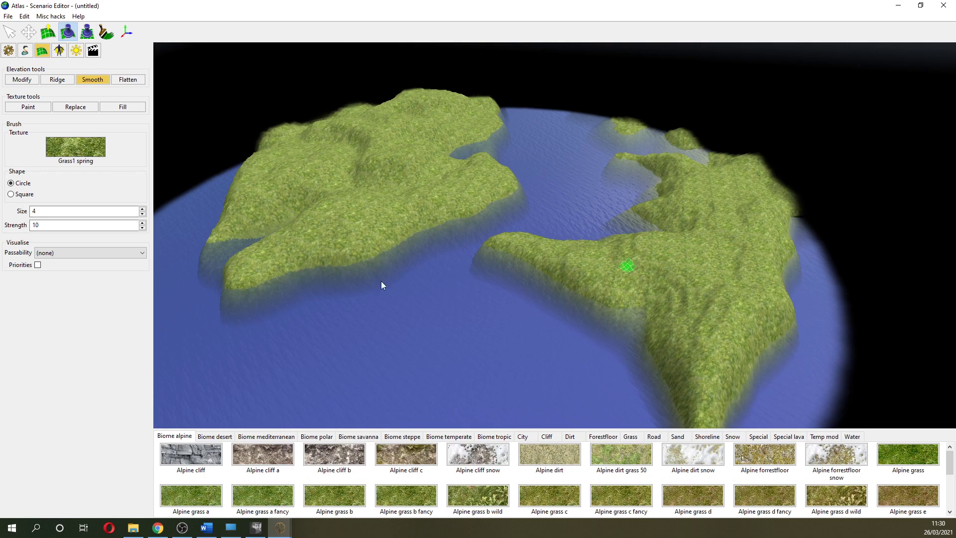
pyautogui.doubleClick(50, 212)
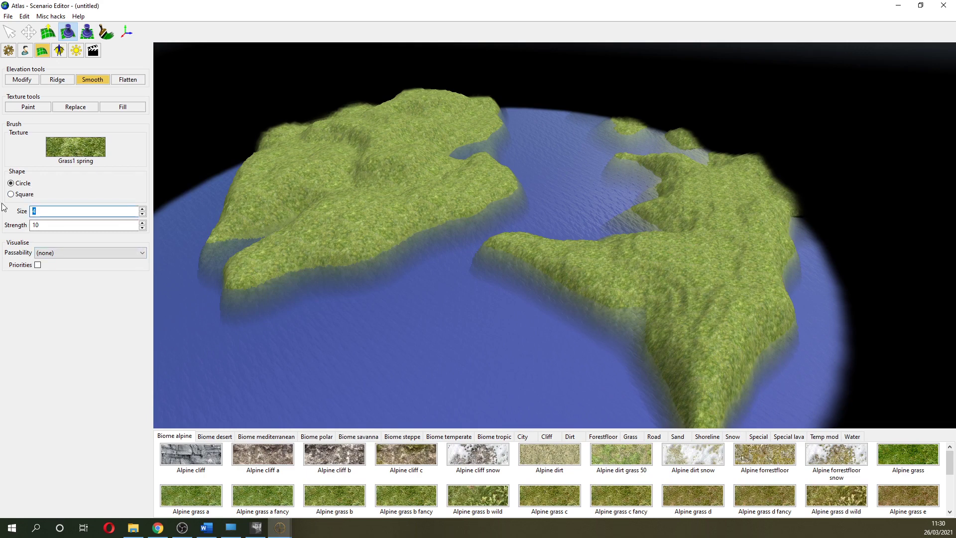
pyautogui.write('20')
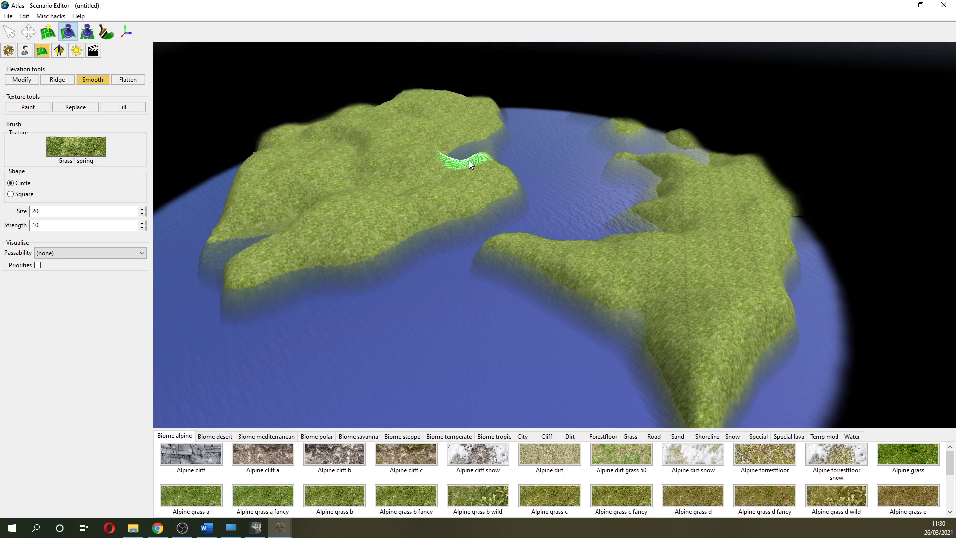
pyautogui.scroll(-2, 479, 224)
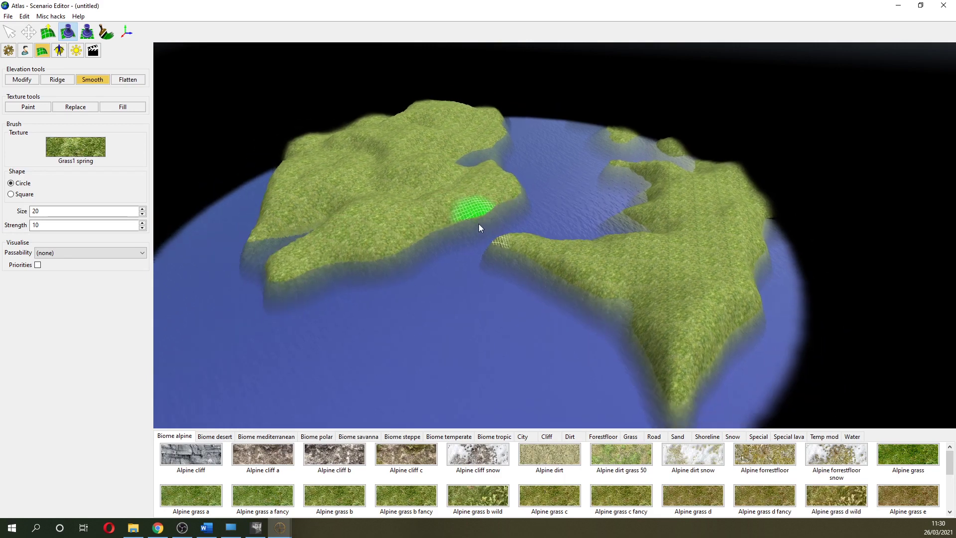
pyautogui.scroll(3, 459, 288)
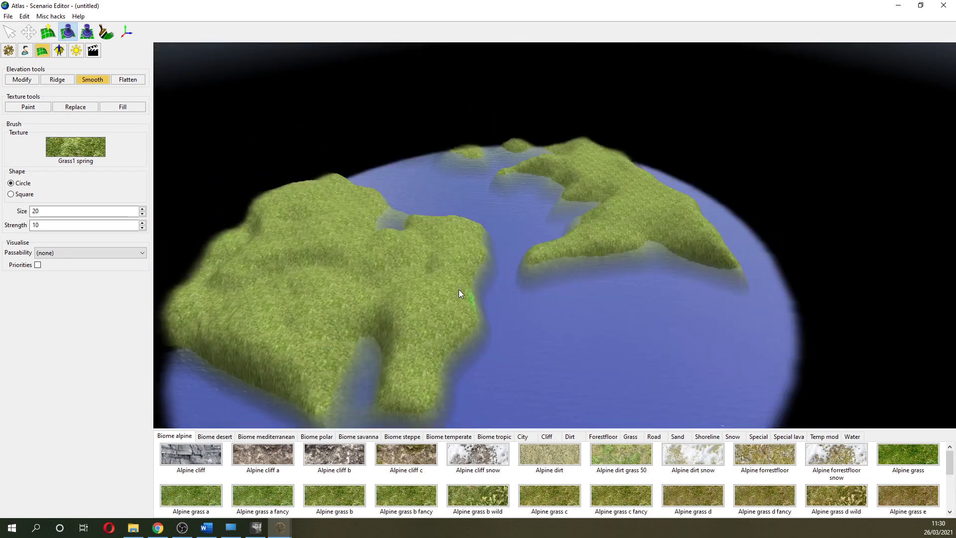
pyautogui.scroll(-3, 459, 289)
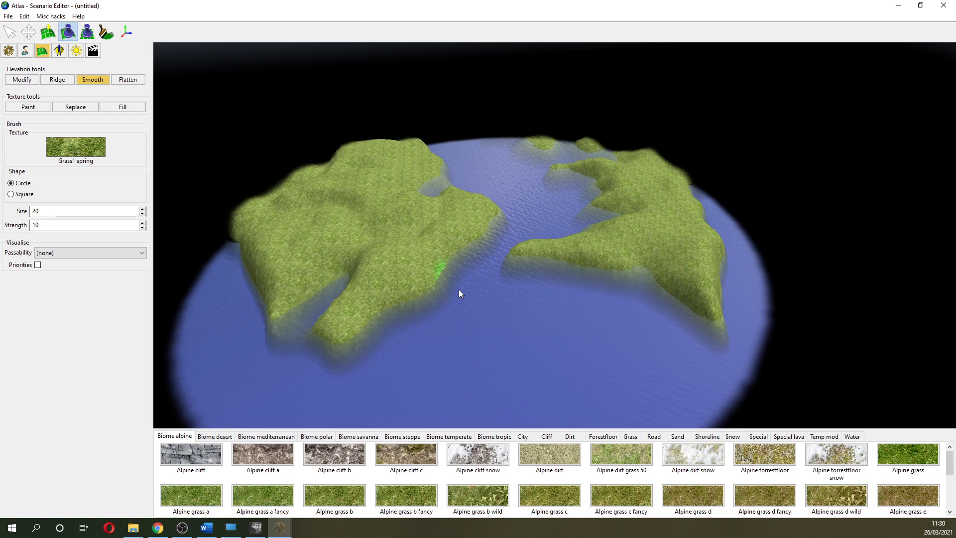
pyautogui.press('e')
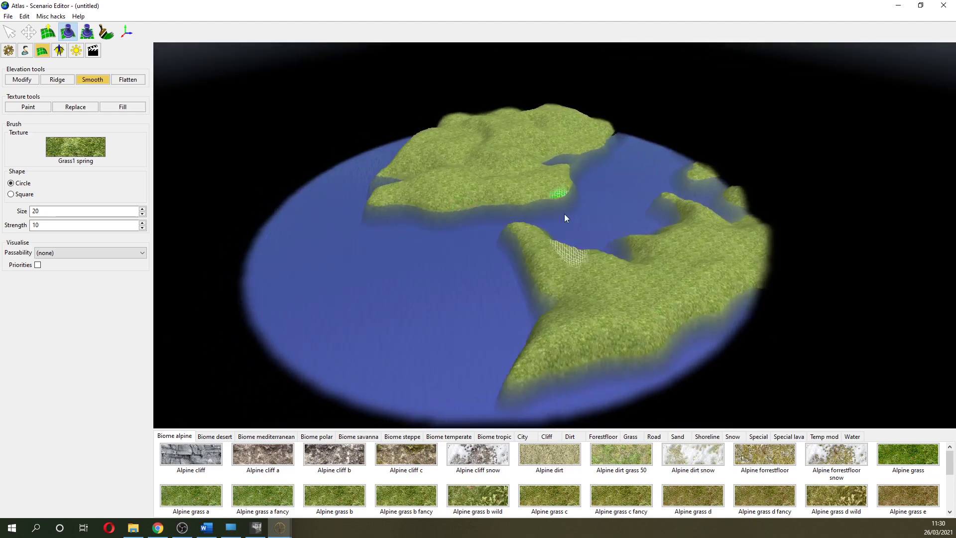
pyautogui.scroll(-2, 496, 159)
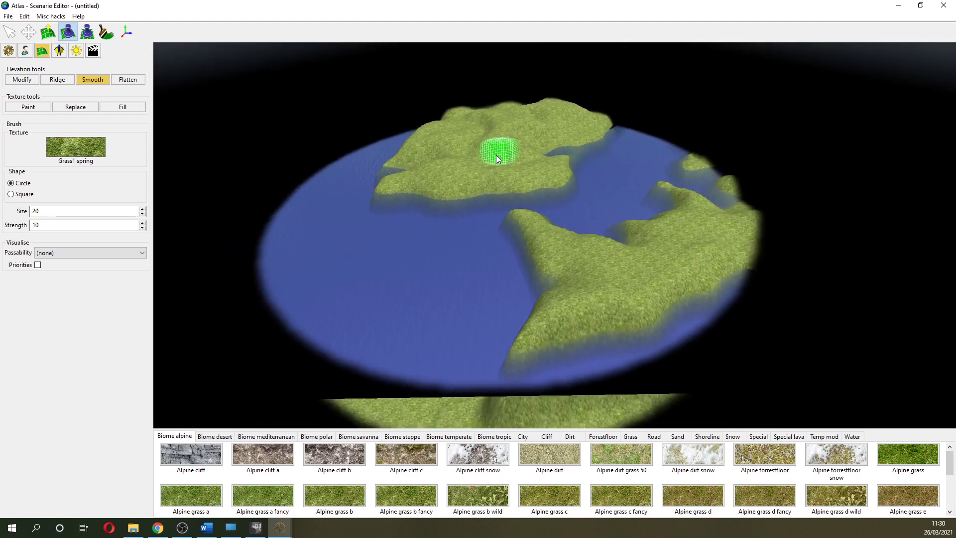
pyautogui.scroll(1, 497, 158)
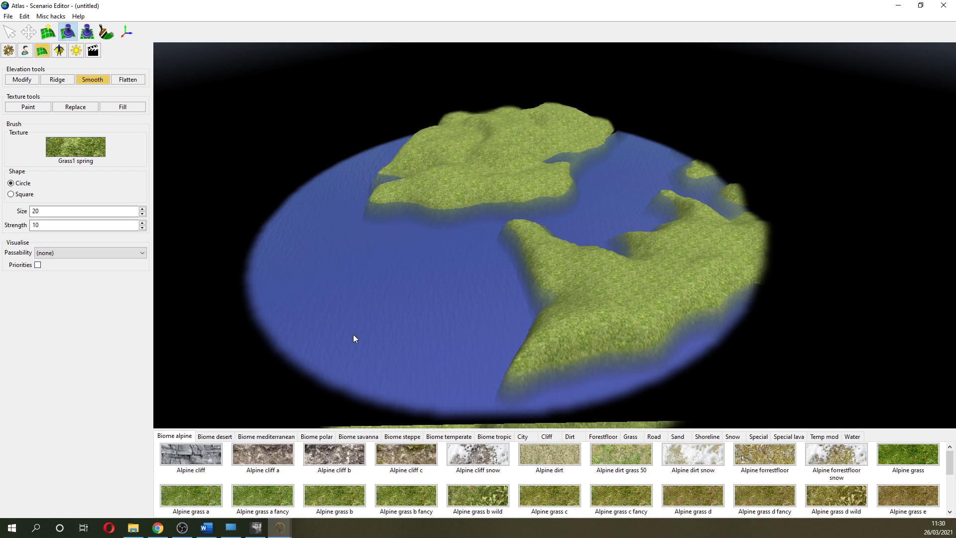
# - Switch the terrain brush to the Paint texture tool
pyautogui.click(40, 108)
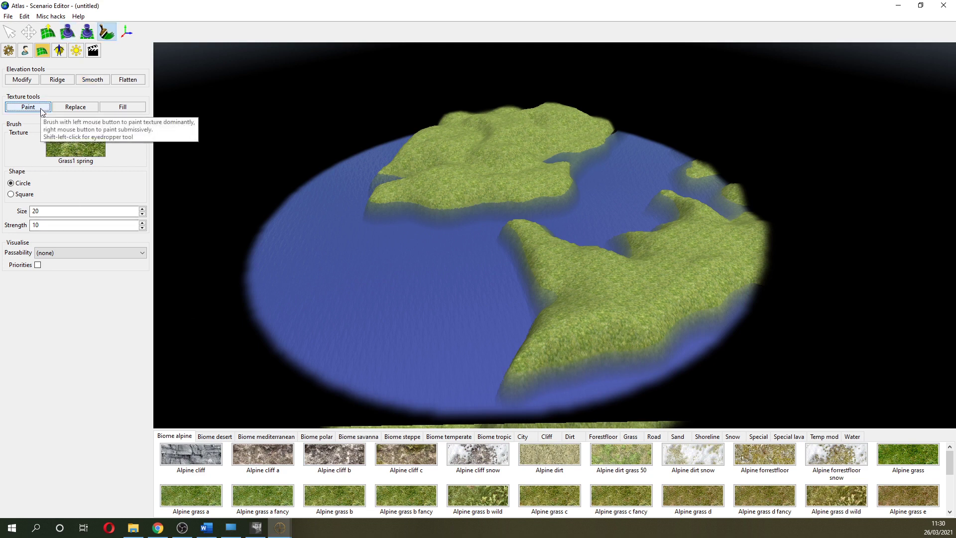
pyautogui.click(78, 212)
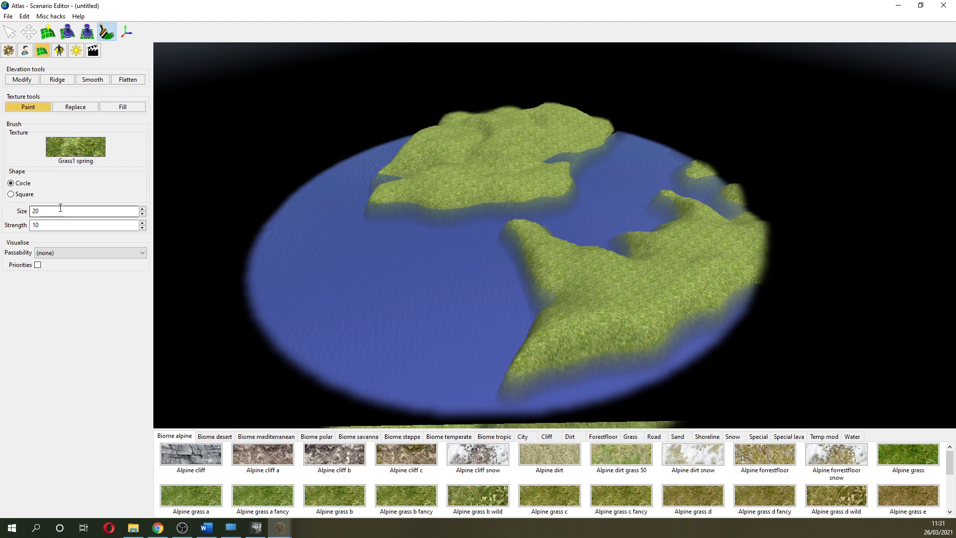
pyautogui.moveTo(60, 211); pyautogui.dragTo(6, 212)
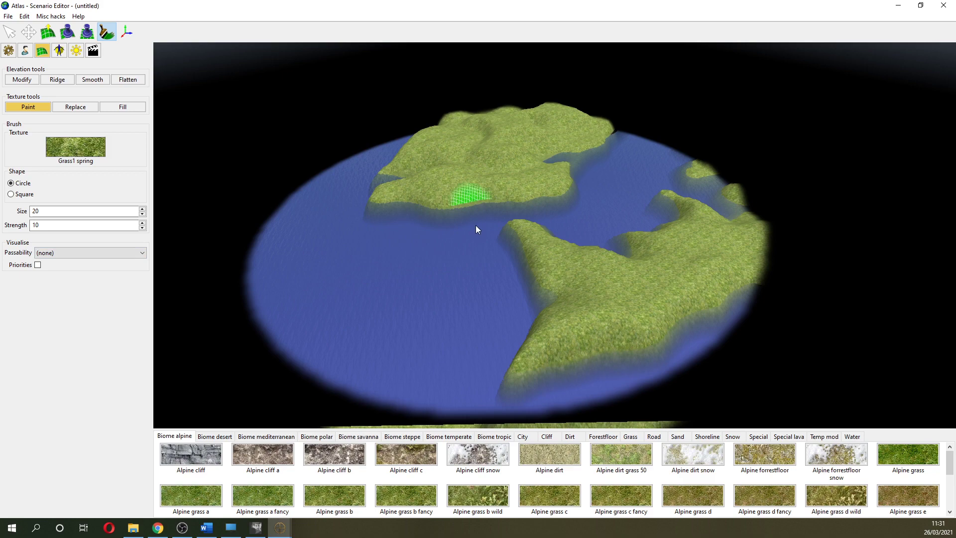
pyautogui.press('q')
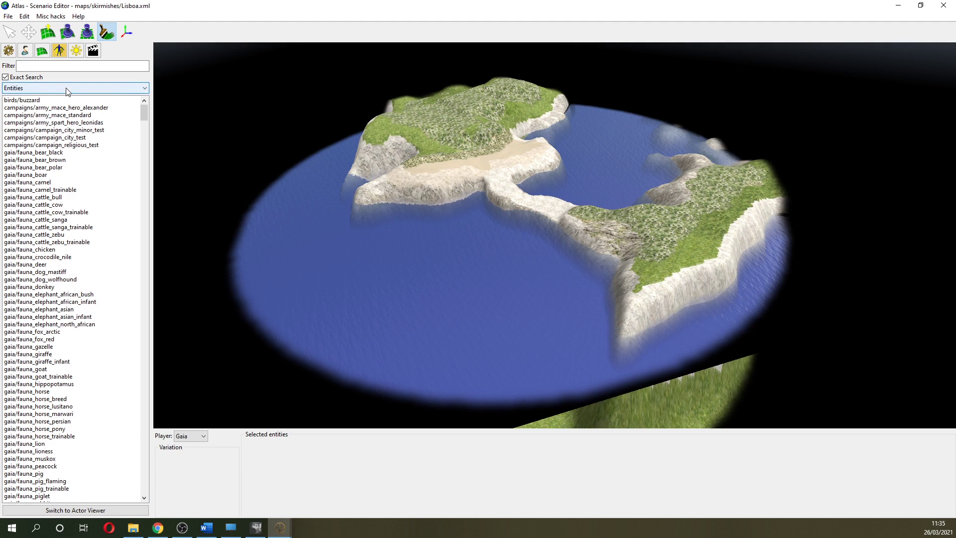
# - Filter the entities for "civi" and choose the skirmish default civil centre with Player 1 as its owner
pyautogui.click(35, 68)
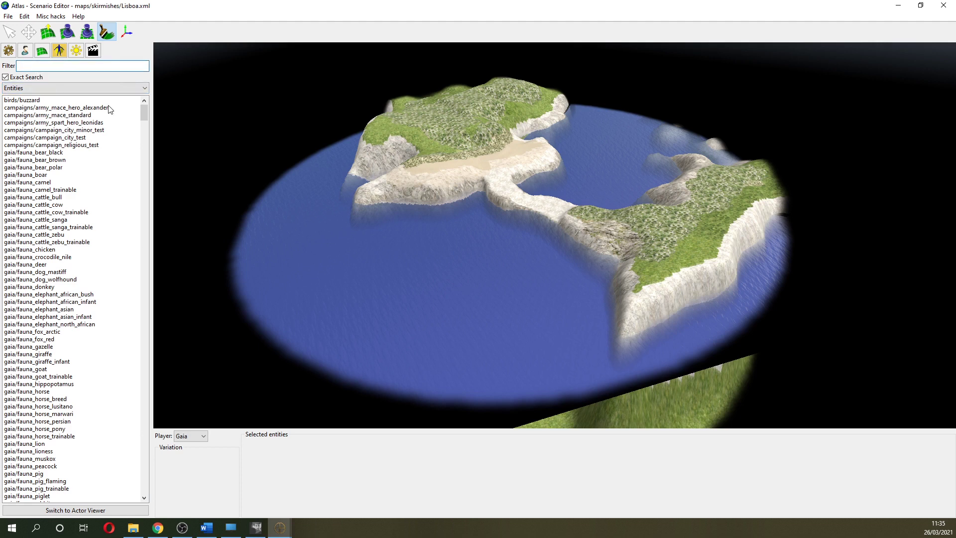
pyautogui.write('civi')
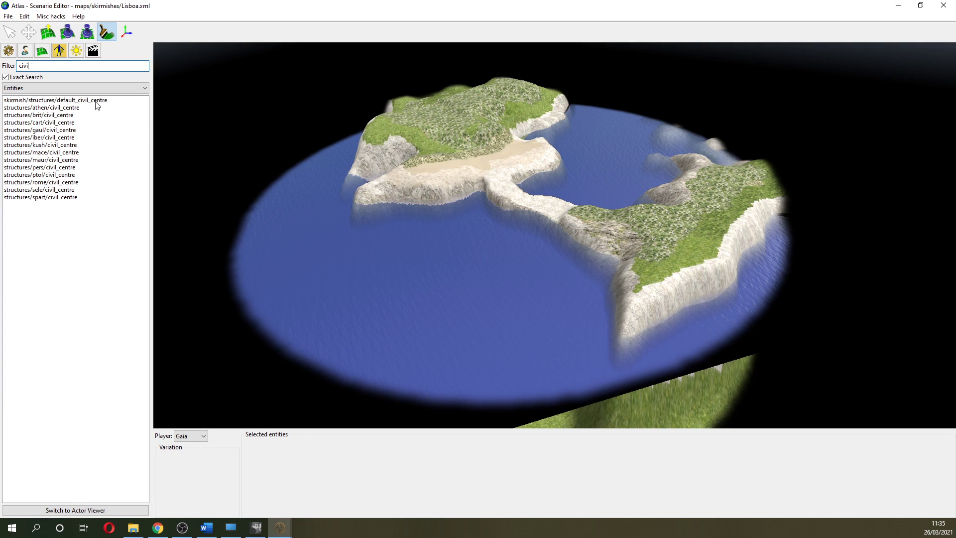
pyautogui.click(98, 101)
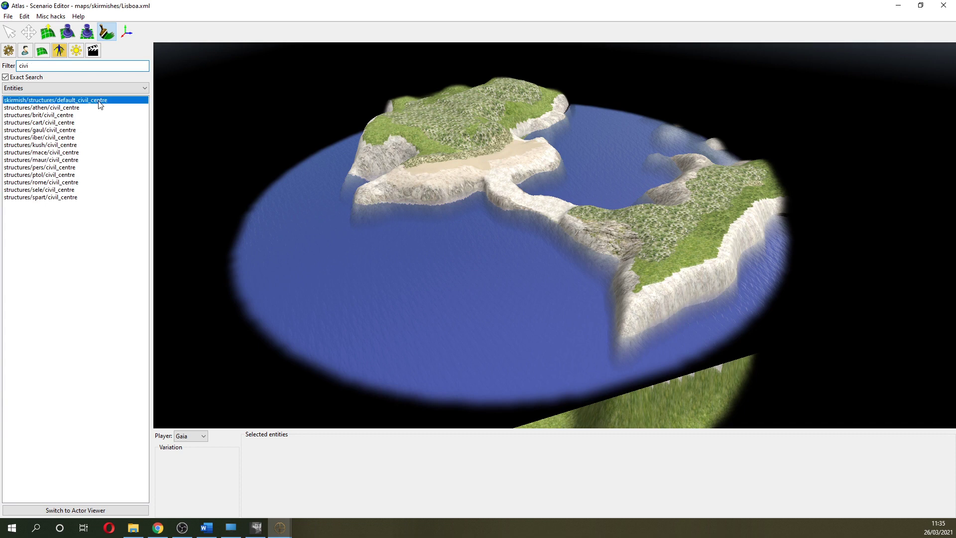
pyautogui.click(203, 437)
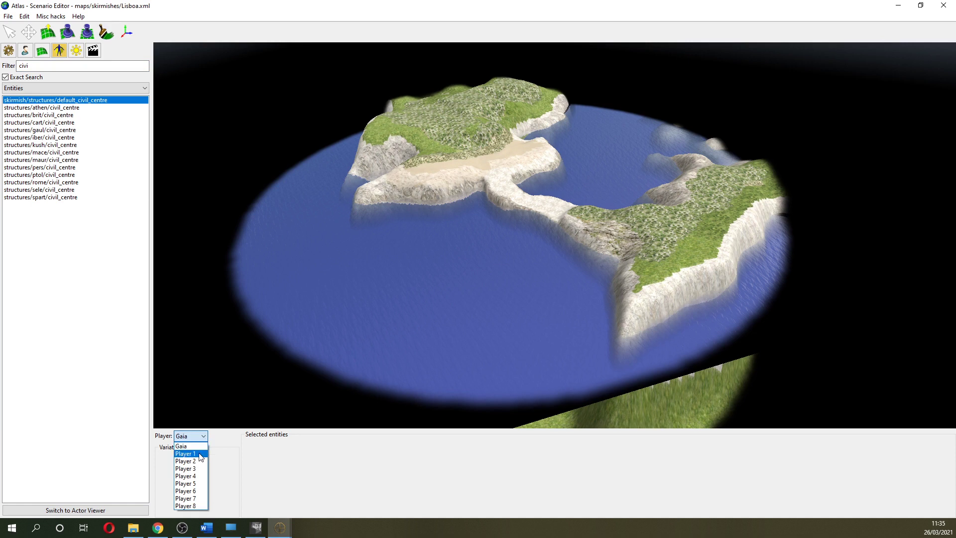
pyautogui.click(201, 453)
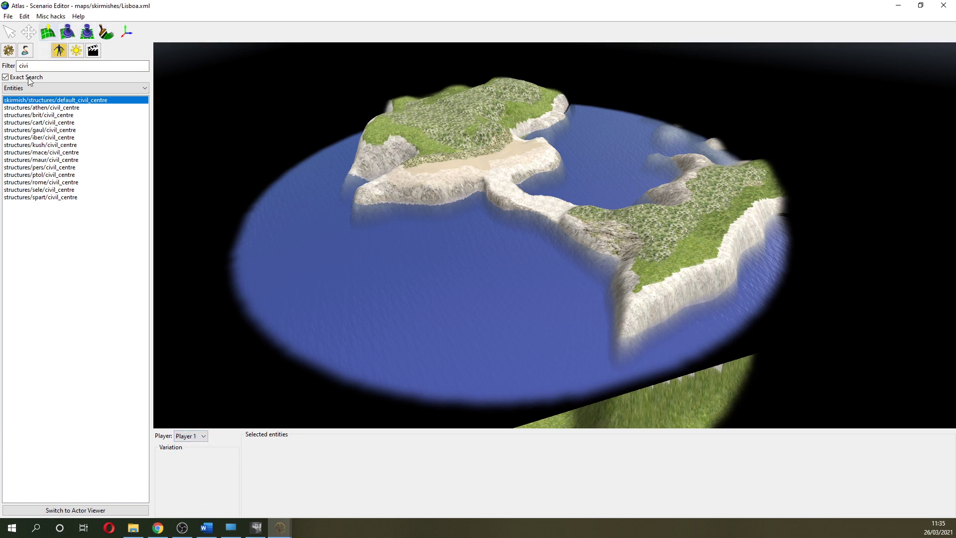
# - Set the map's number of players to 2 and return to object placement
pyautogui.click(26, 51)
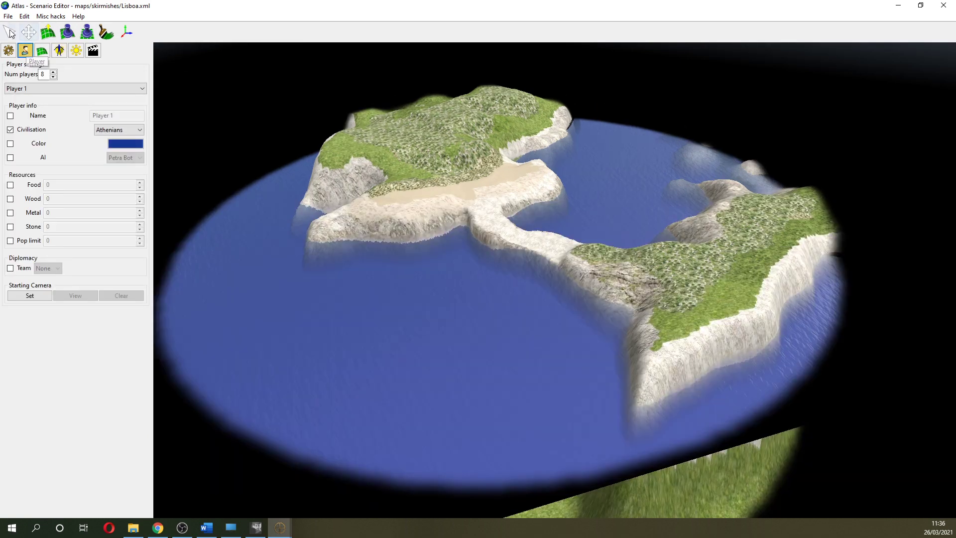
pyautogui.doubleClick(44, 74)
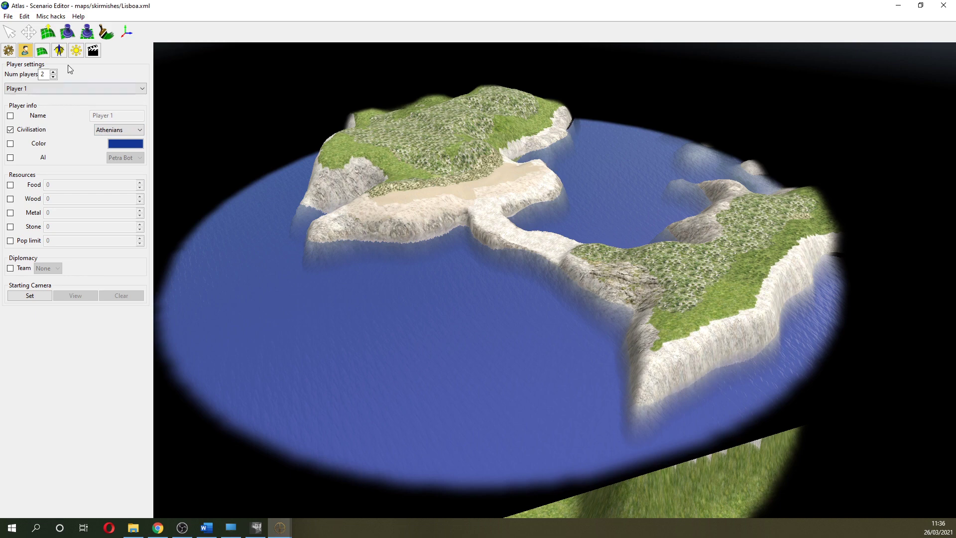
pyautogui.click(58, 51)
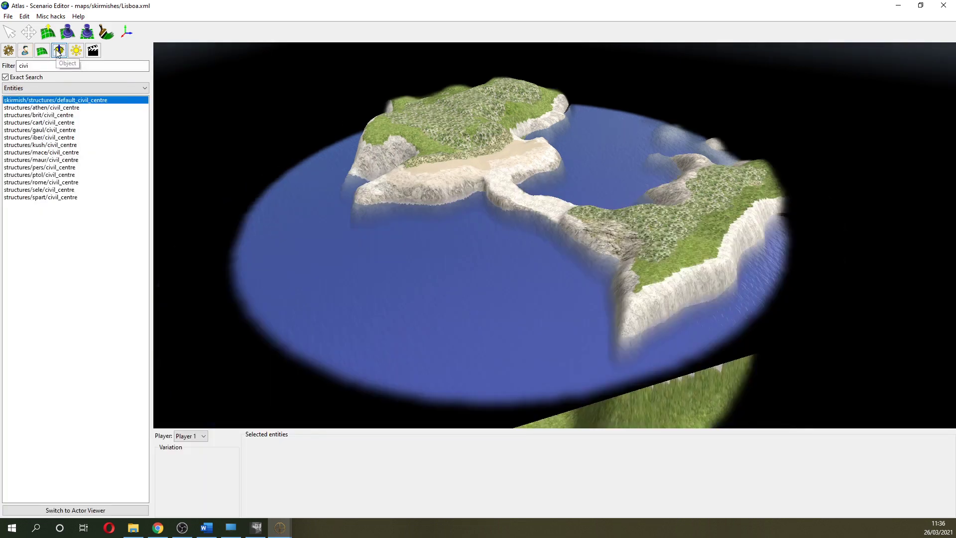
# - Place Player 1's default civil centre on the hills of the larger, far landmass
pyautogui.click(202, 436)
pyautogui.click(203, 437)
pyautogui.scroll(5, 477, 101)
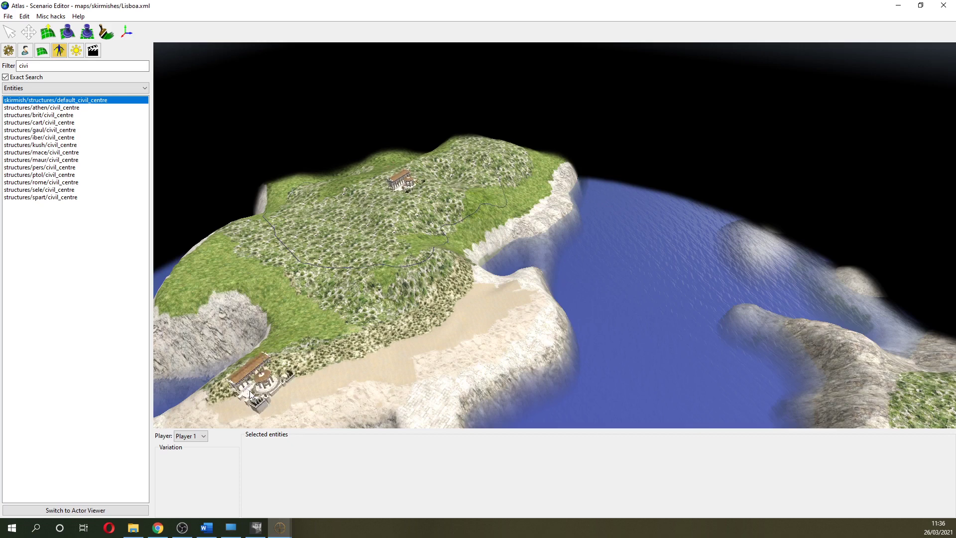
# - Place a default civil centre for Player 2 on the opposite landmass, turned to face the water between the two shores
pyautogui.click(190, 436)
pyautogui.click(188, 464)
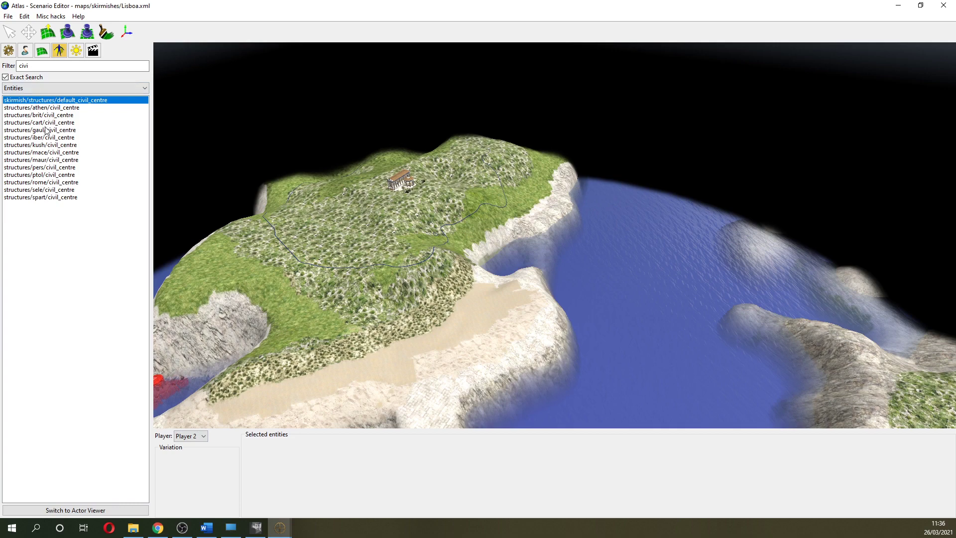
pyautogui.press('Up')
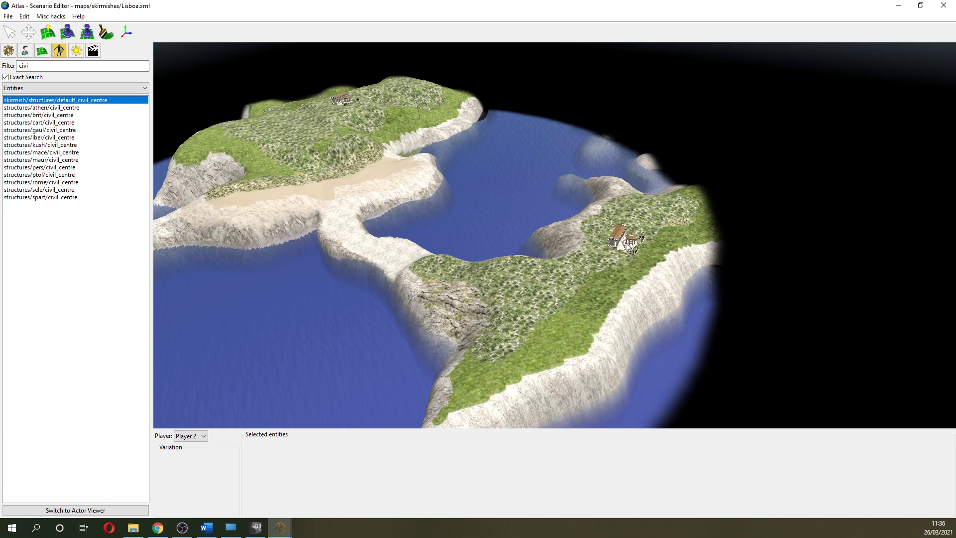
pyautogui.moveTo(629, 245); pyautogui.dragTo(612, 246)
pyautogui.moveTo(611, 244); pyautogui.dragTo(612, 246)
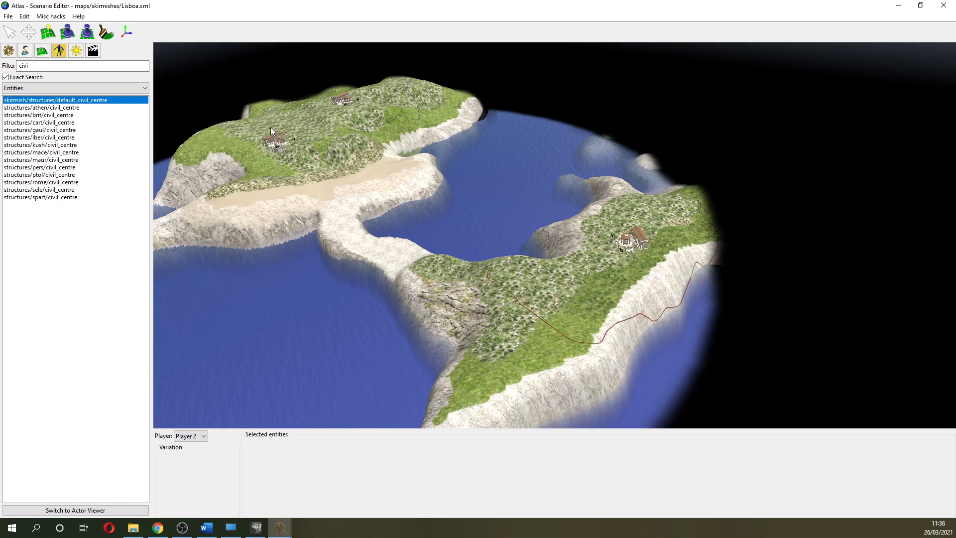
# - Filter the entities for "default" and place a default cavalry unit beside Player 2's civil centre
pyautogui.click(198, 436)
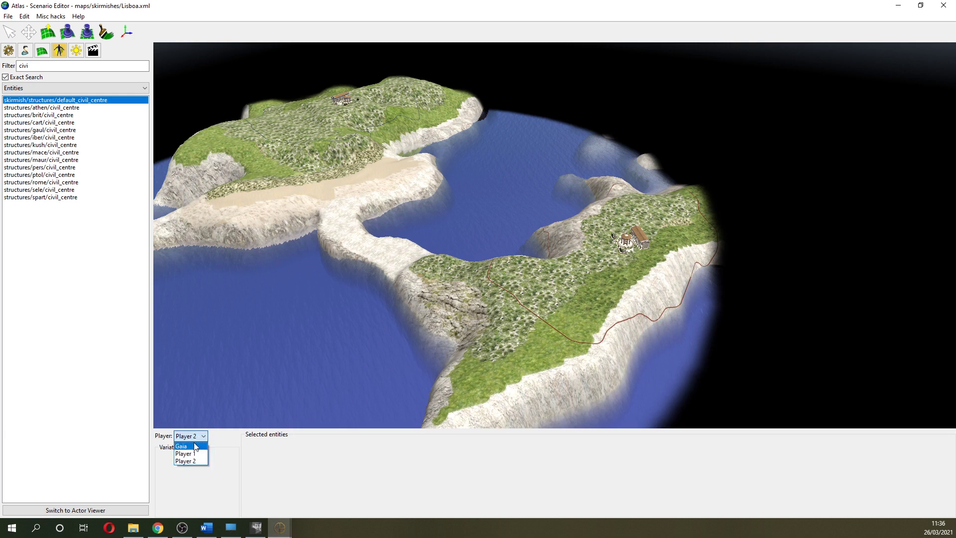
pyautogui.doubleClick(52, 65)
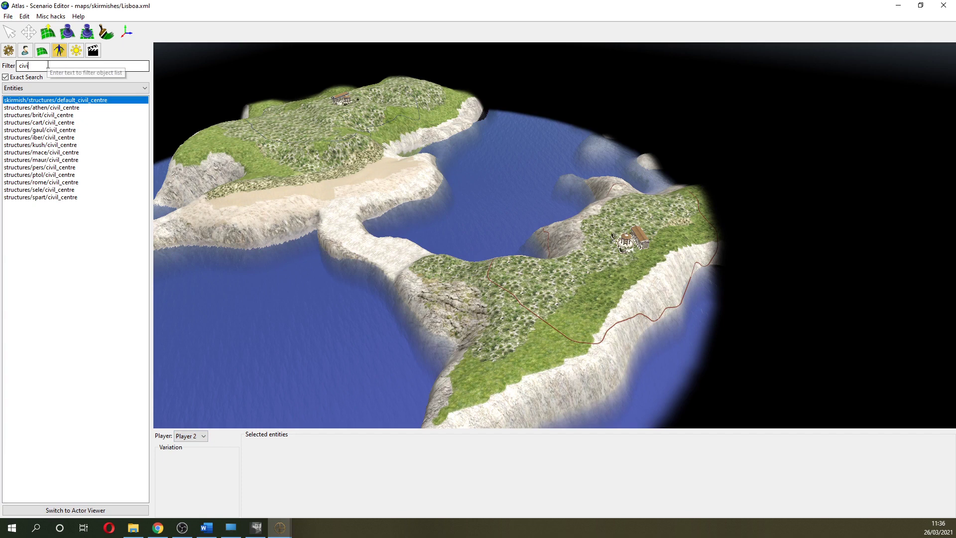
pyautogui.write('default')
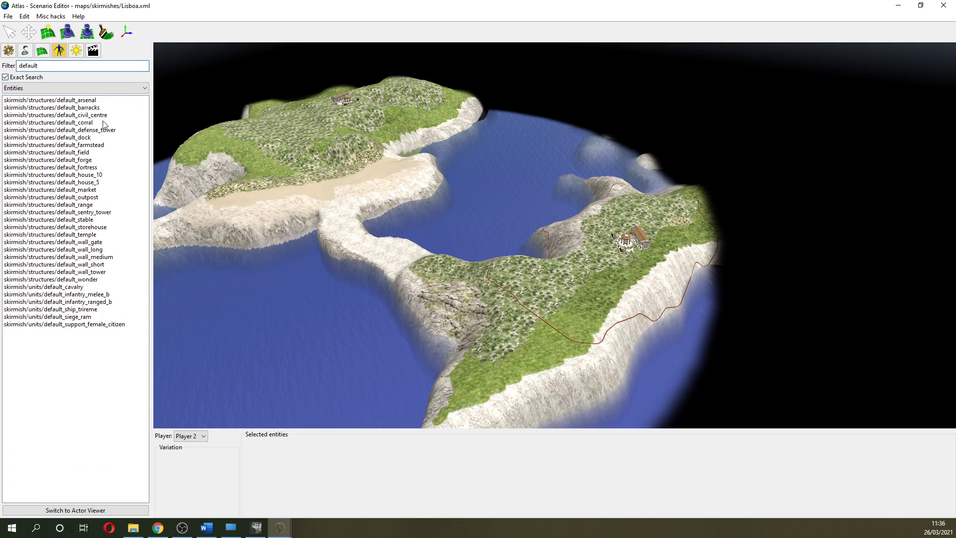
pyautogui.click(89, 288)
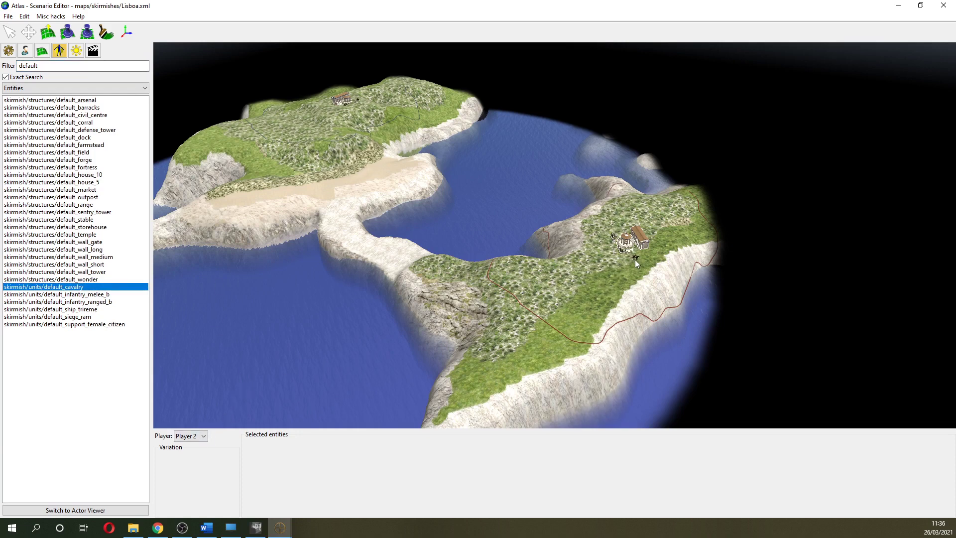
# - Place default melee infantry, ranged infantry and four female citizens around Player 2's civil centre
pyautogui.click(93, 294)
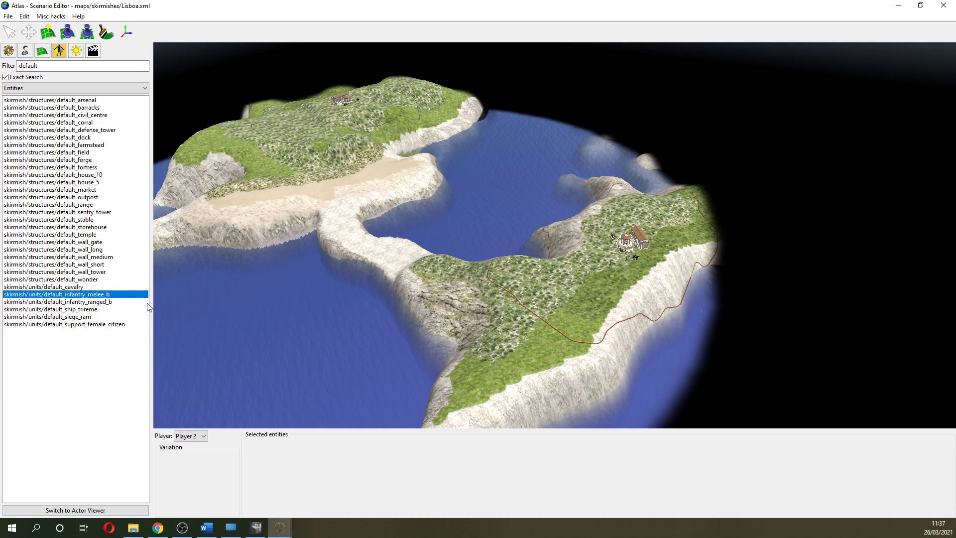
pyautogui.click(107, 302)
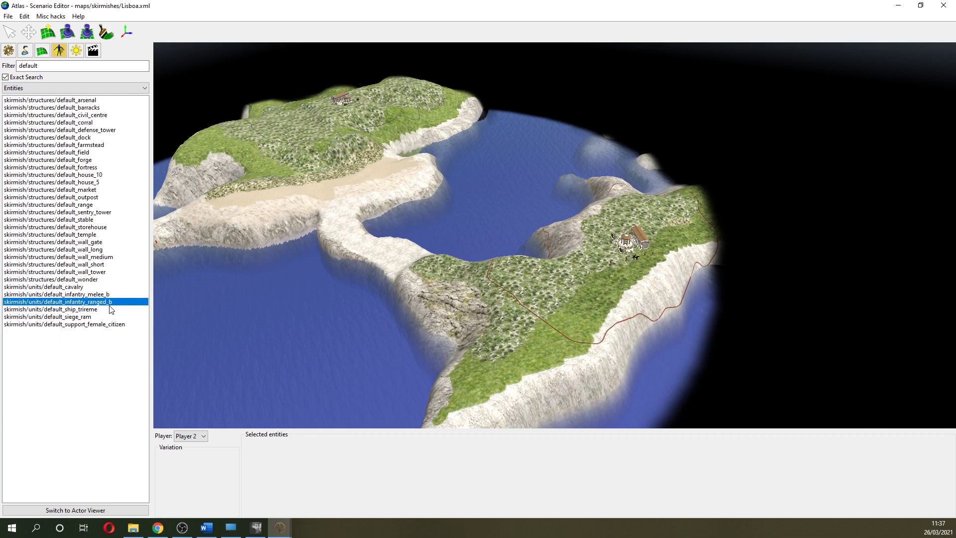
pyautogui.click(92, 325)
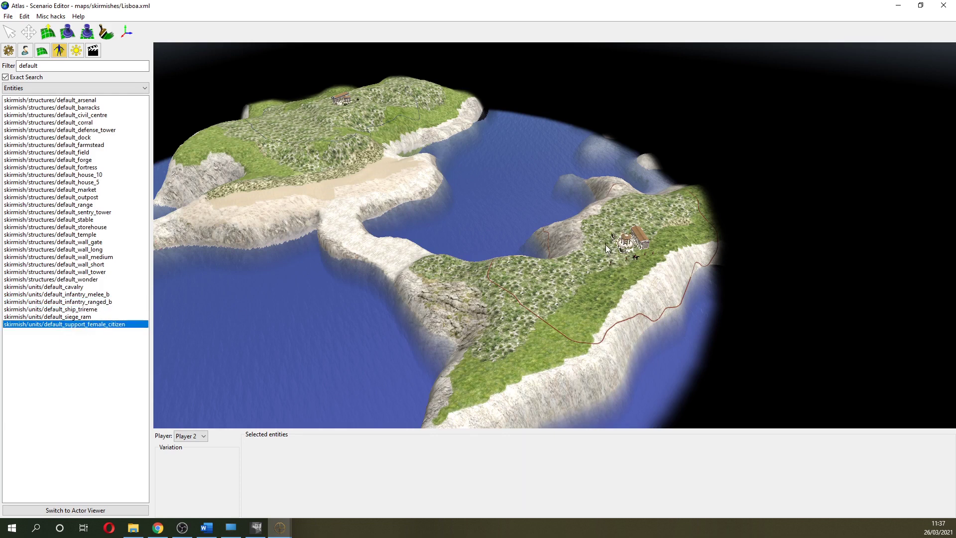
pyautogui.scroll(10, 653, 270)
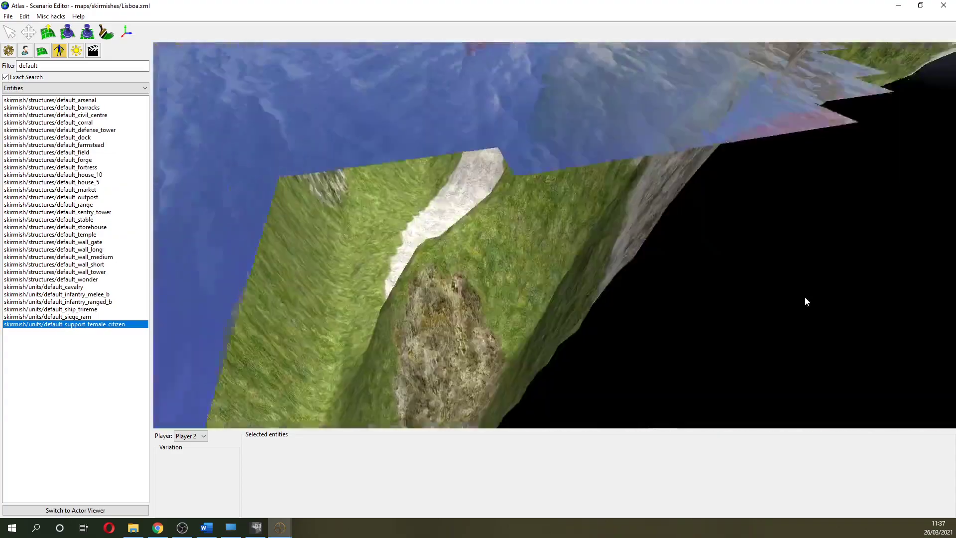
pyautogui.scroll(-10, 755, 240)
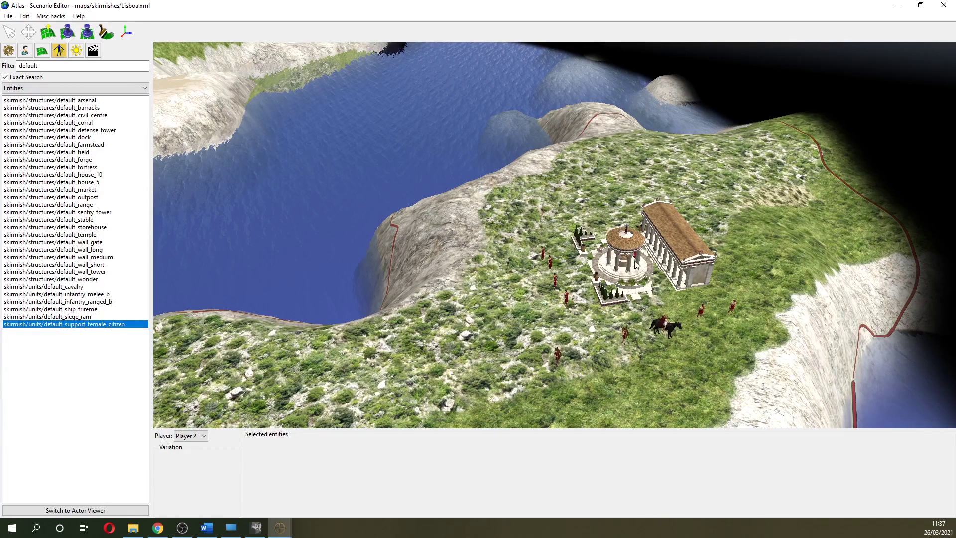
# - Place four default female citizens for Player 1 in a row beside that player's civil centre
pyautogui.press('Left')
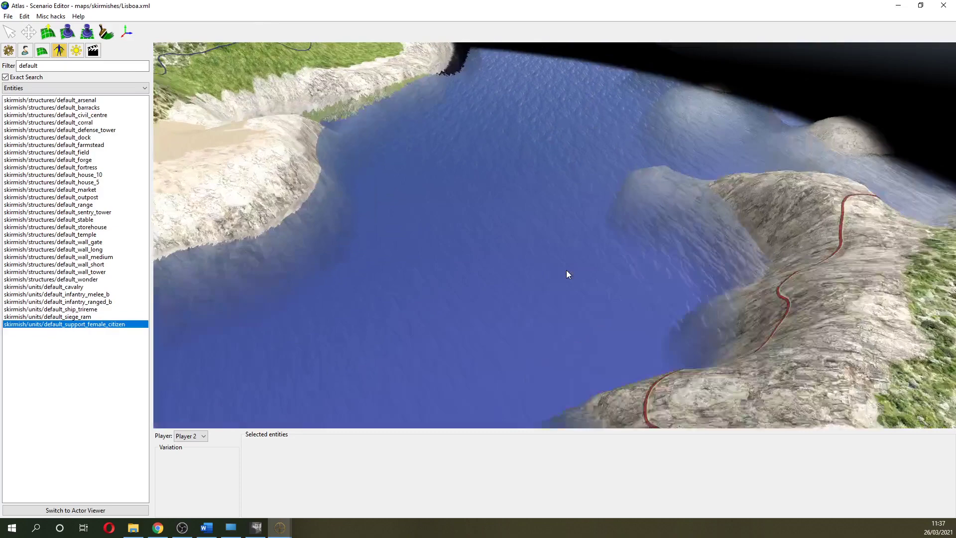
pyautogui.press('Right')
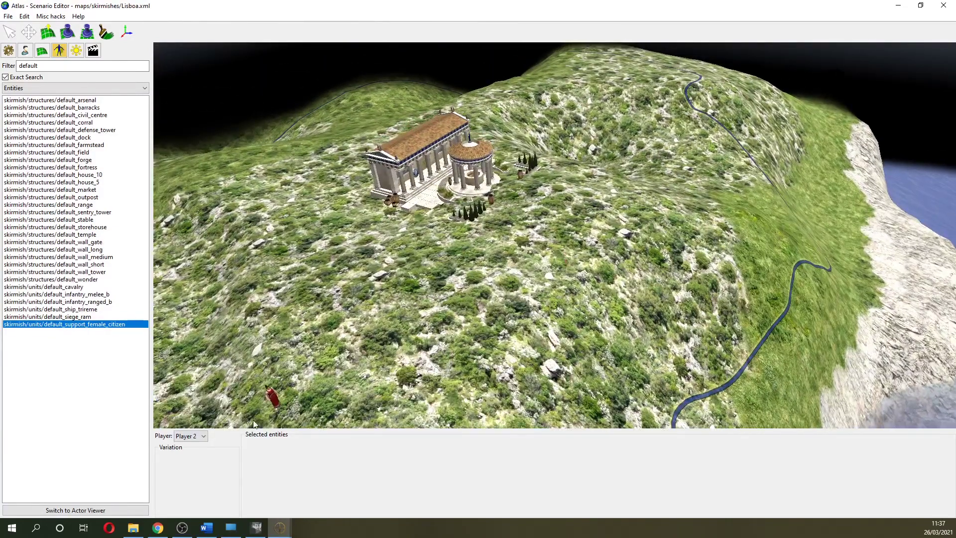
pyautogui.click(199, 436)
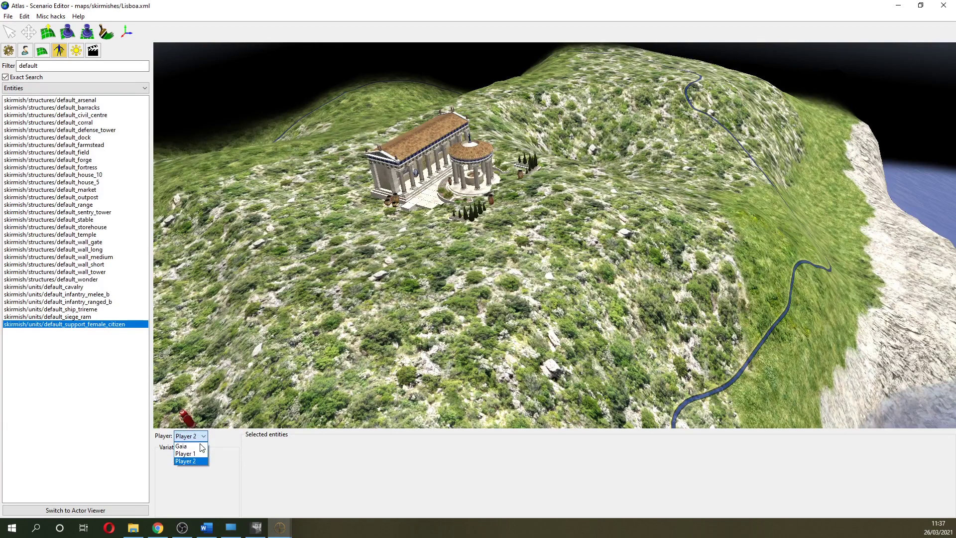
pyautogui.click(199, 453)
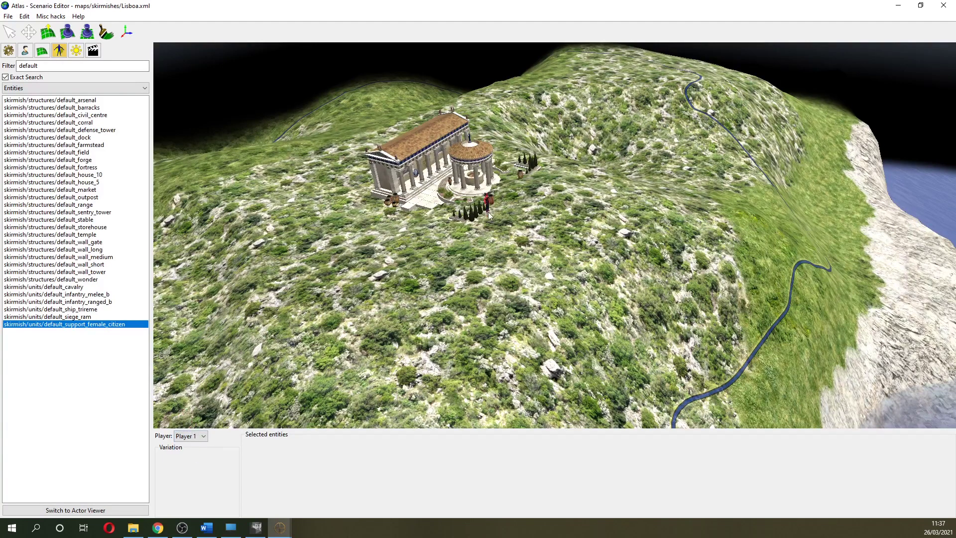
pyautogui.click(556, 188)
pyautogui.click(542, 201)
pyautogui.click(535, 210)
pyautogui.click(523, 226)
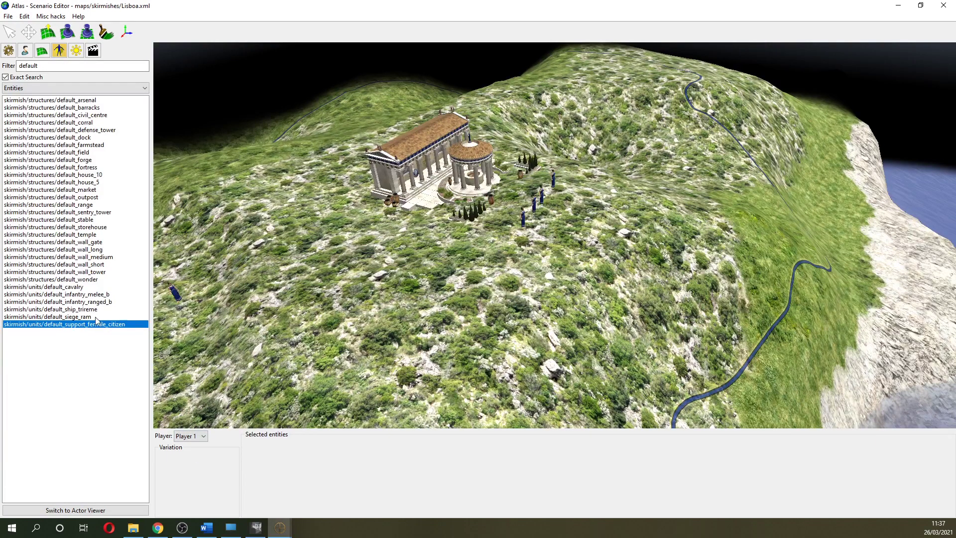
# - Add two default ranged infantry, two melee infantry and one cavalry unit in front of Player 1's civil centre
pyautogui.click(98, 302)
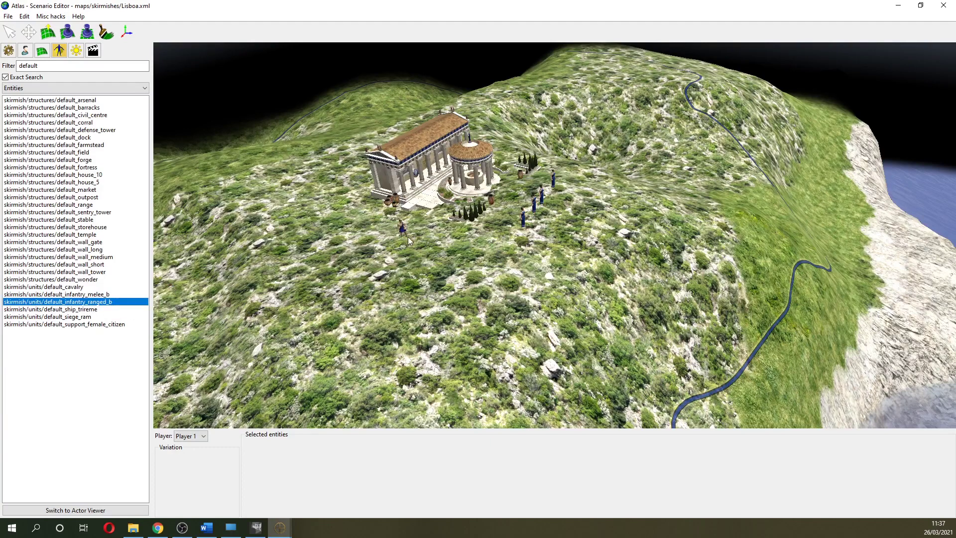
pyautogui.click(451, 230)
pyautogui.click(417, 227)
pyautogui.click(124, 294)
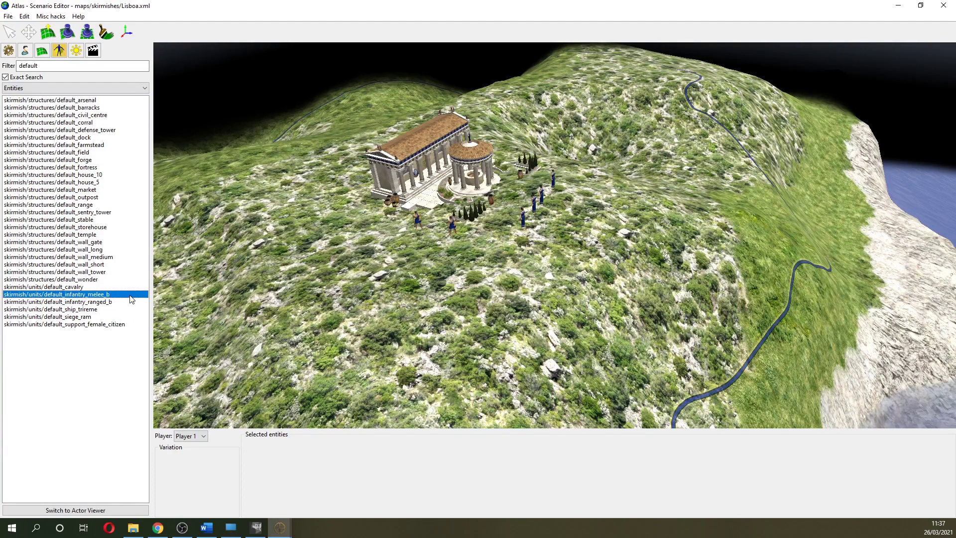
pyautogui.click(396, 222)
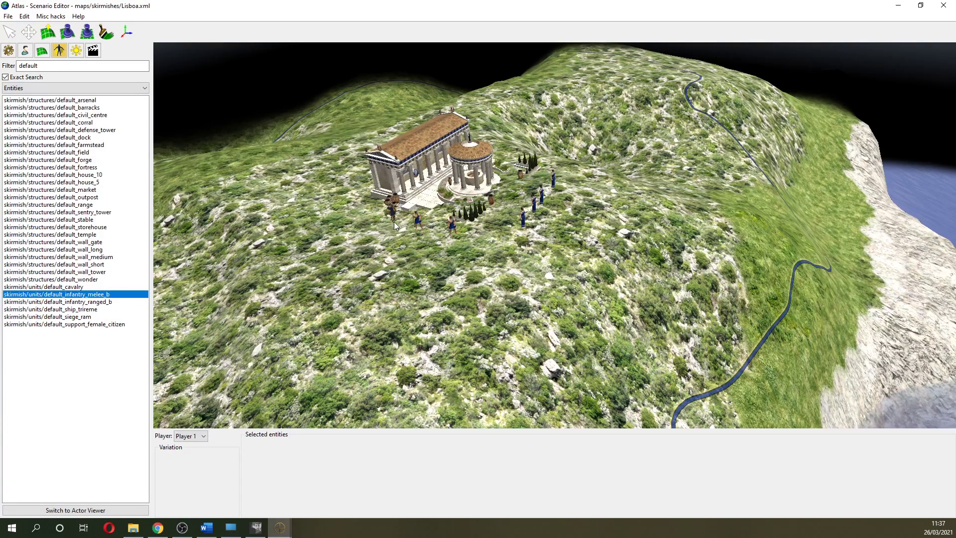
pyautogui.click(84, 287)
pyautogui.click(372, 243)
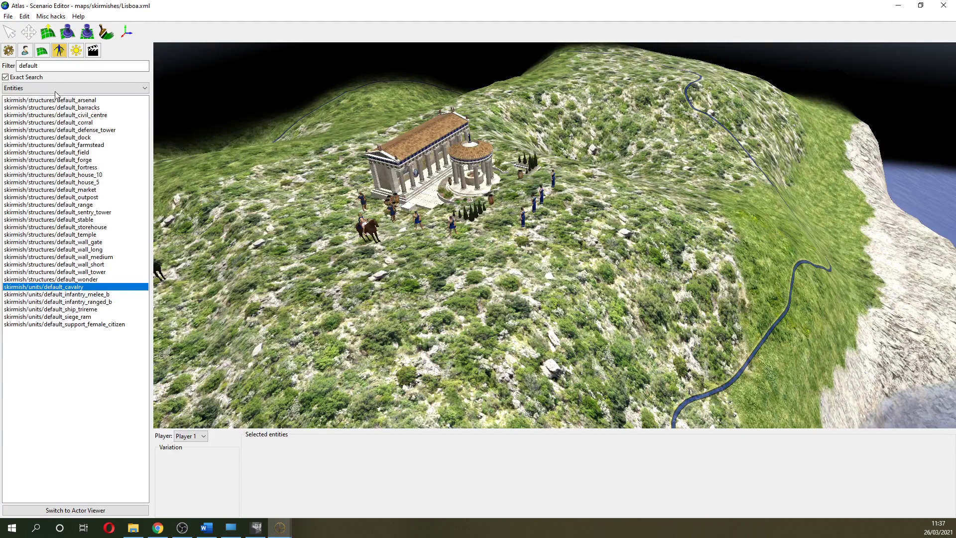
# - Filter the entities for "skirmish" and place a special starting unit for Player 1 in front of the civil centre
pyautogui.moveTo(55, 66); pyautogui.dragTo(1, 65)
pyautogui.write('skir')
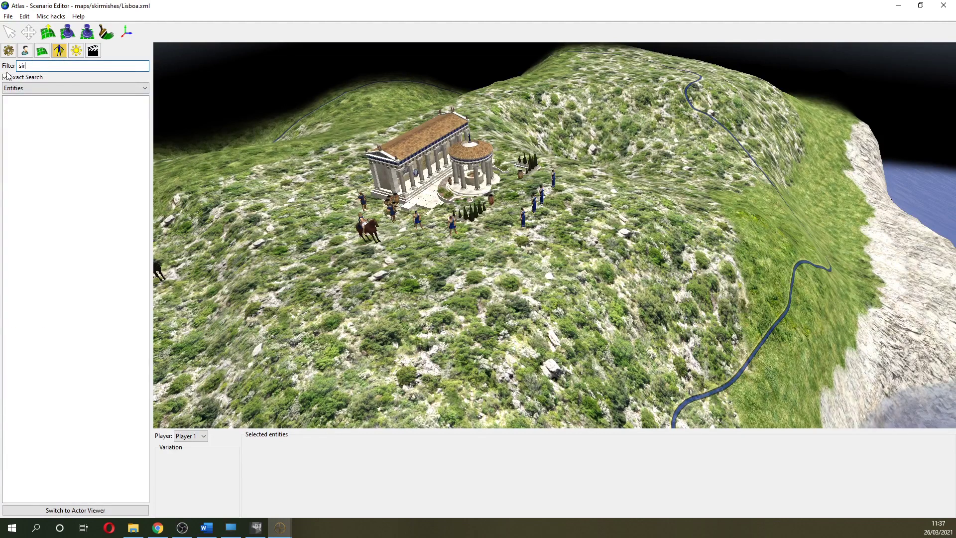
pyautogui.write('misgh')
pyautogui.press('BackSpace')
pyautogui.press('BackSpace')
pyautogui.write('h')
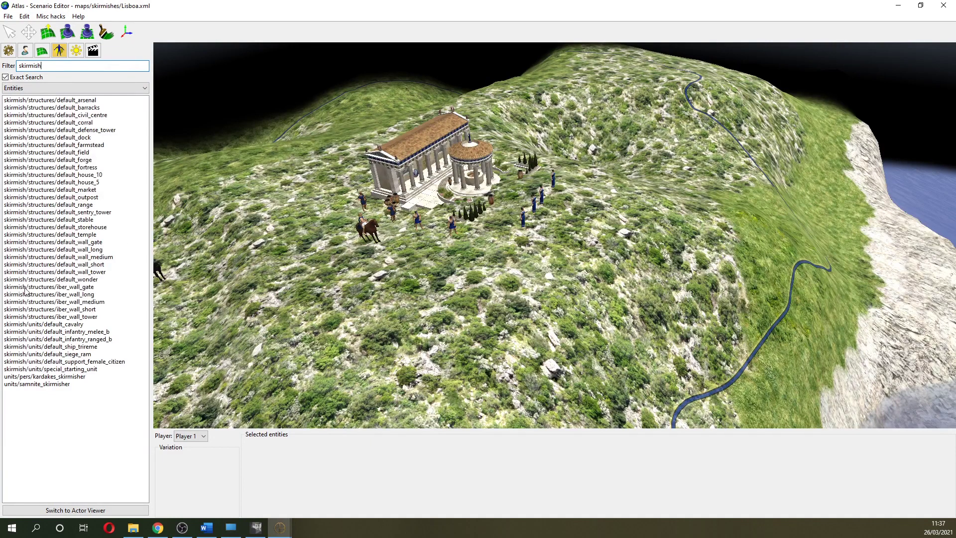
pyautogui.click(83, 370)
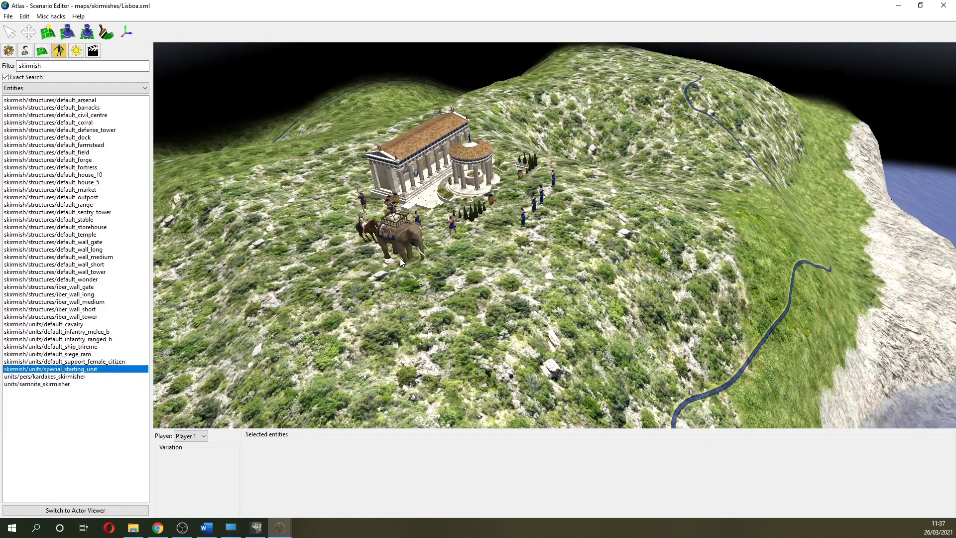
pyautogui.click(406, 265)
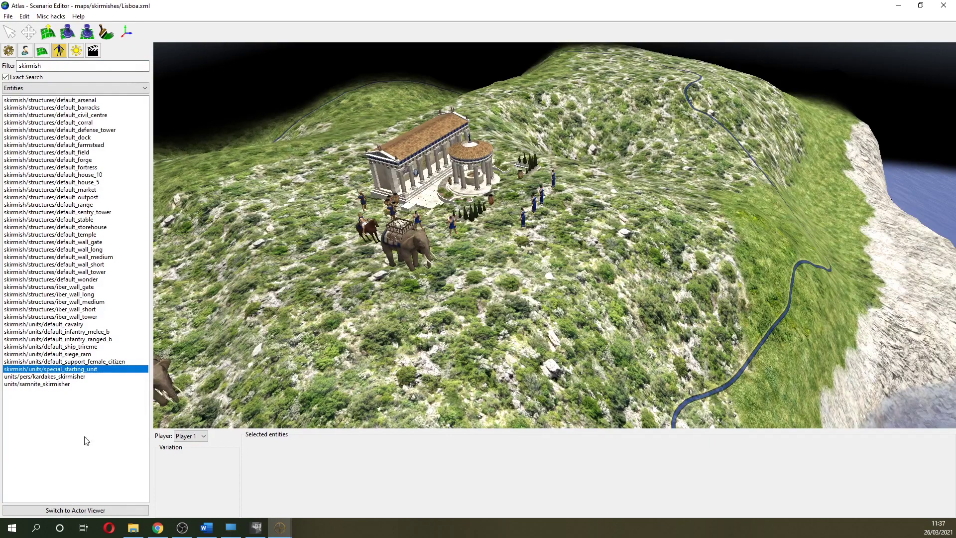
pyautogui.press('Right')
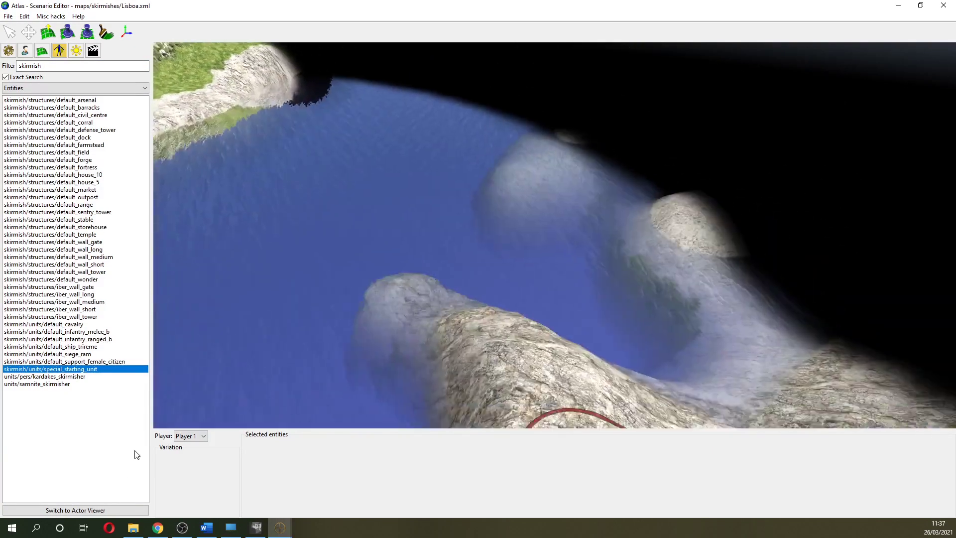
# - Place a special starting unit for Player 2 in front of that player's civil centre
pyautogui.press('Left')
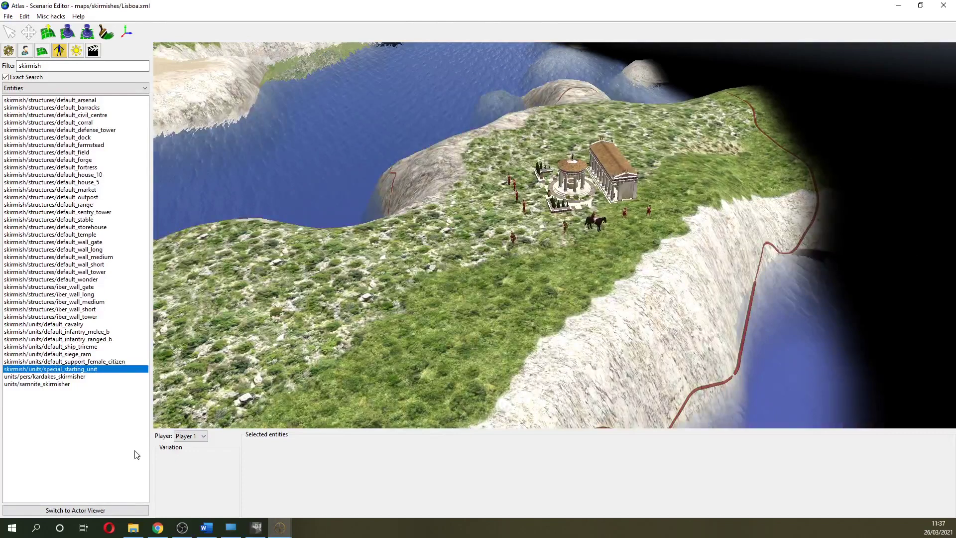
pyautogui.click(201, 437)
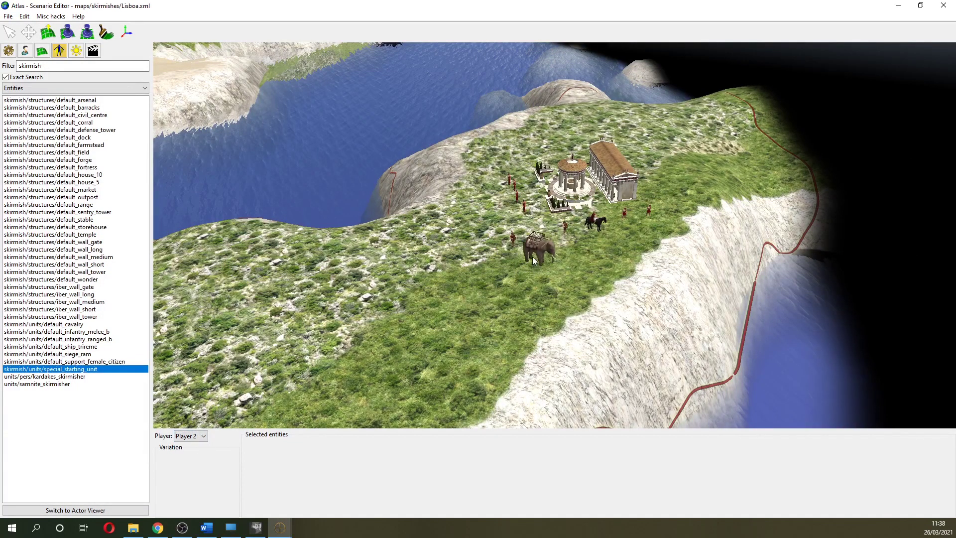
pyautogui.click(538, 234)
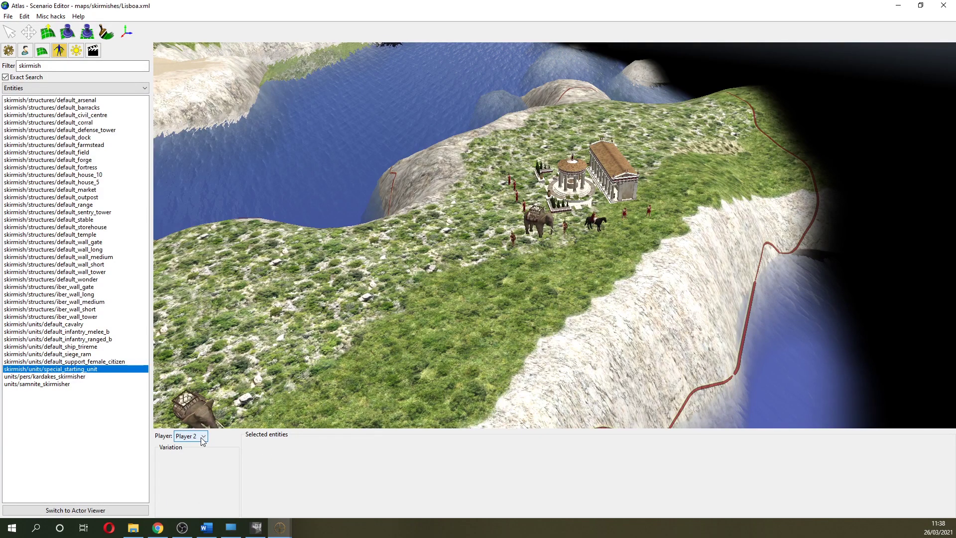
# - Move Player 2's elephant beside the female citizens and rearrange the infantry and cavalry in front of the civil centre
pyautogui.click(29, 32)
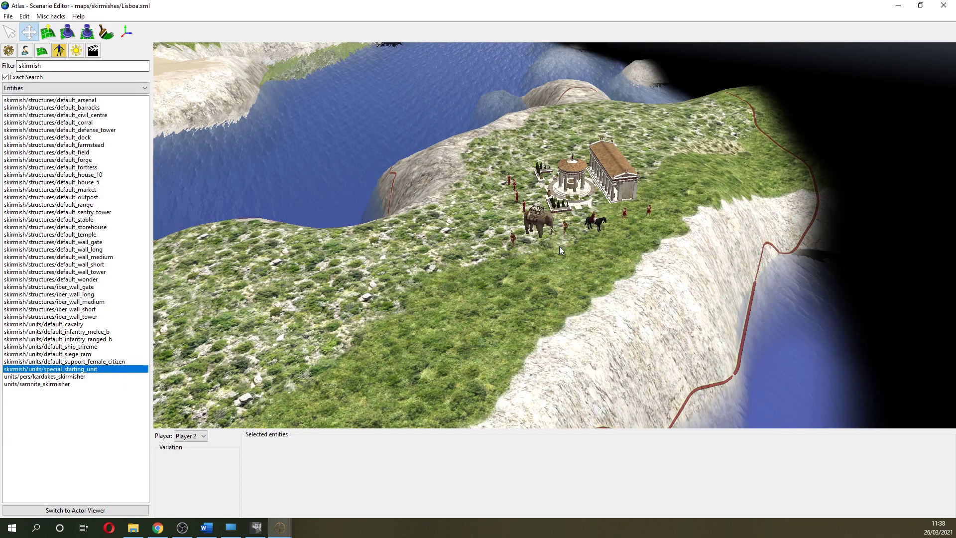
pyautogui.moveTo(541, 222); pyautogui.dragTo(486, 204)
pyautogui.moveTo(515, 238); pyautogui.dragTo(609, 222)
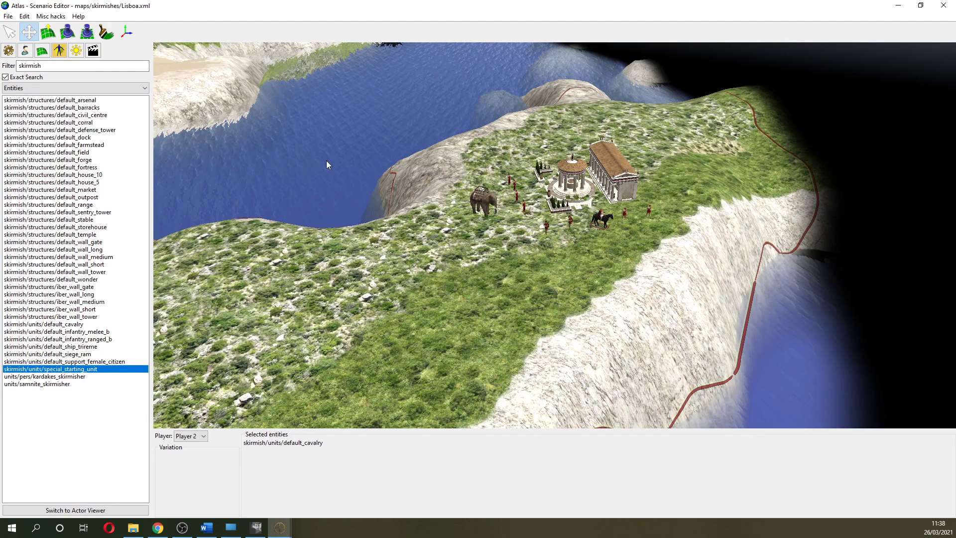
pyautogui.click(519, 200)
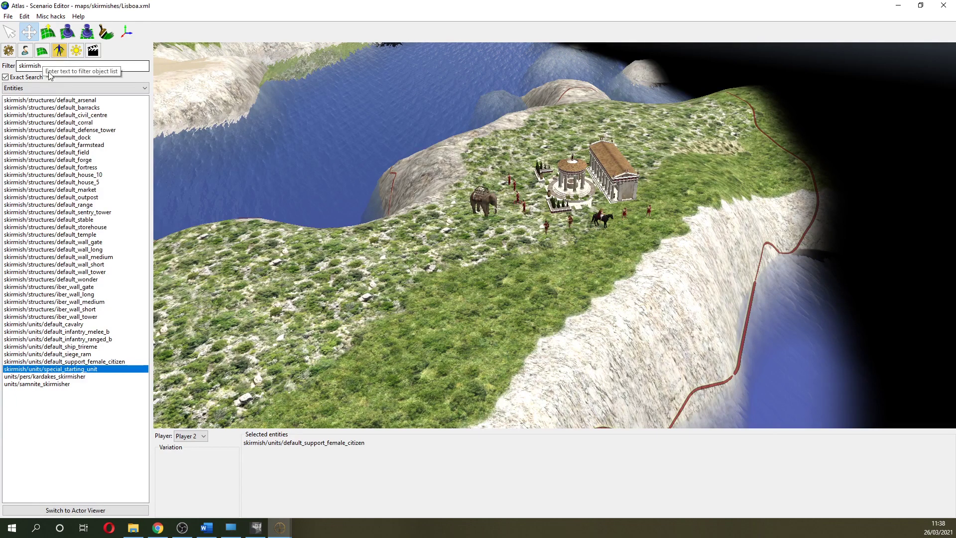
# - Filter the entities for "berr", set the owner to Gaia and place berry_01 bushes near both players' civil centres
pyautogui.click(39, 87)
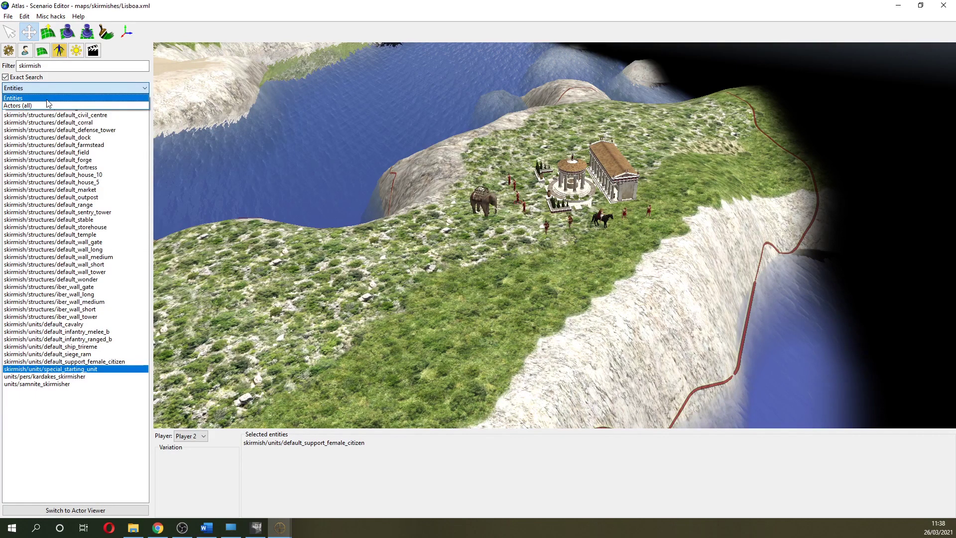
pyautogui.click(48, 99)
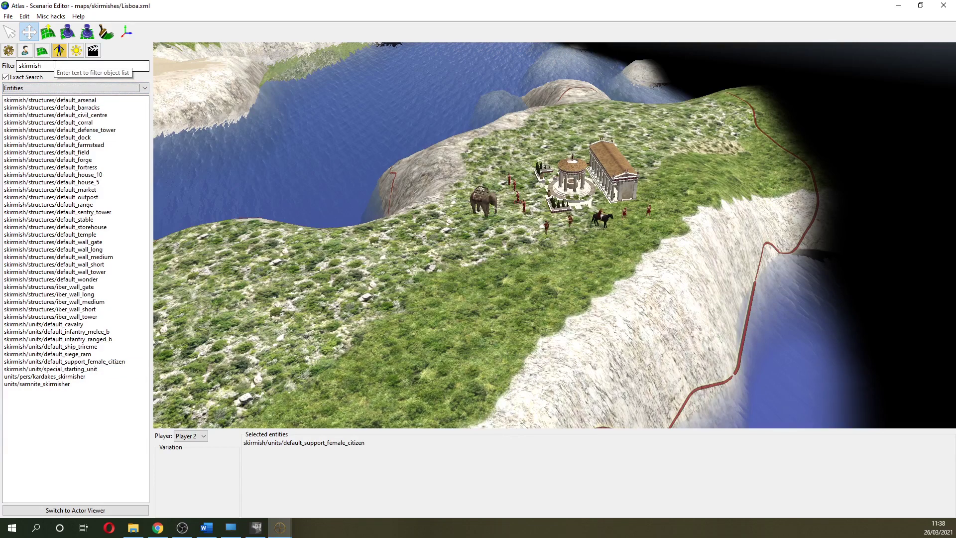
pyautogui.moveTo(55, 65); pyautogui.dragTo(15, 62)
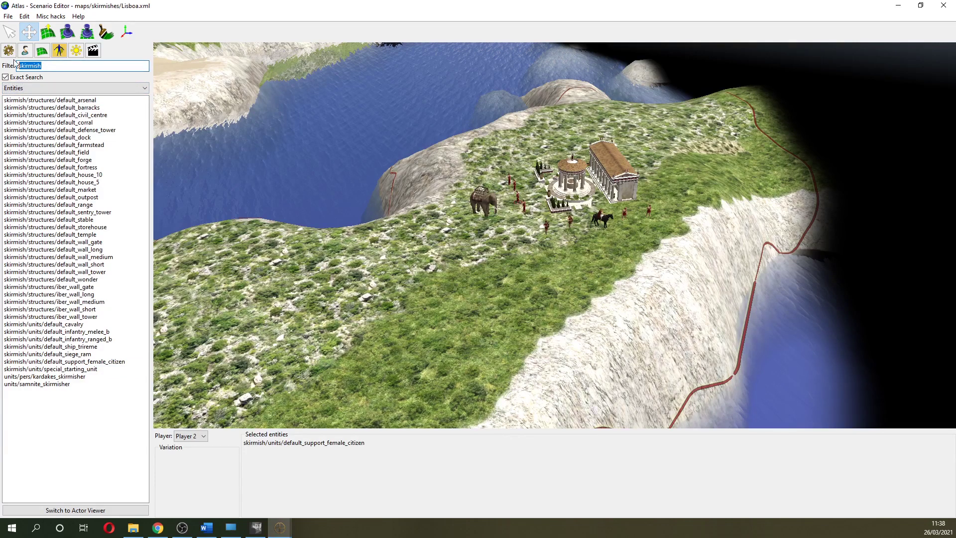
pyautogui.write('berr')
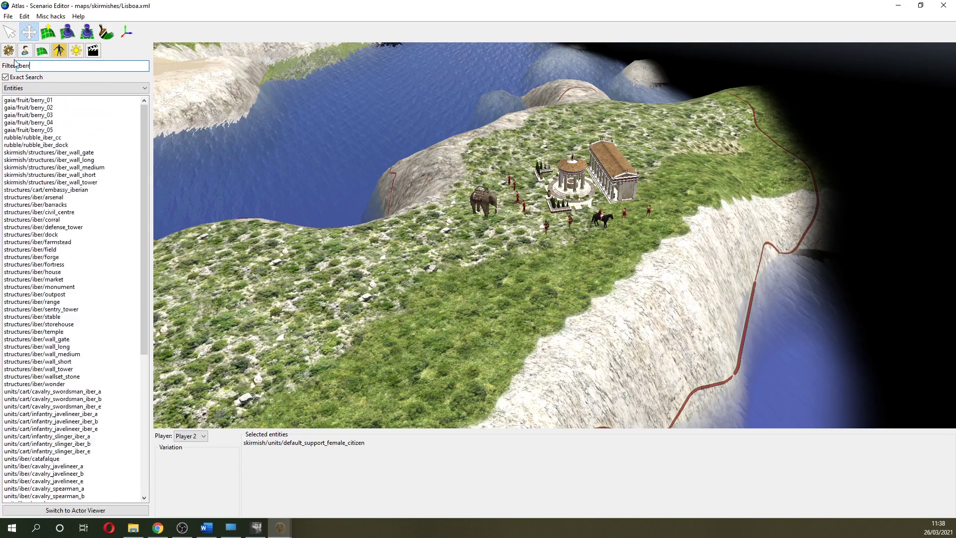
pyautogui.click(191, 437)
pyautogui.click(190, 449)
pyautogui.click(190, 437)
pyautogui.click(190, 442)
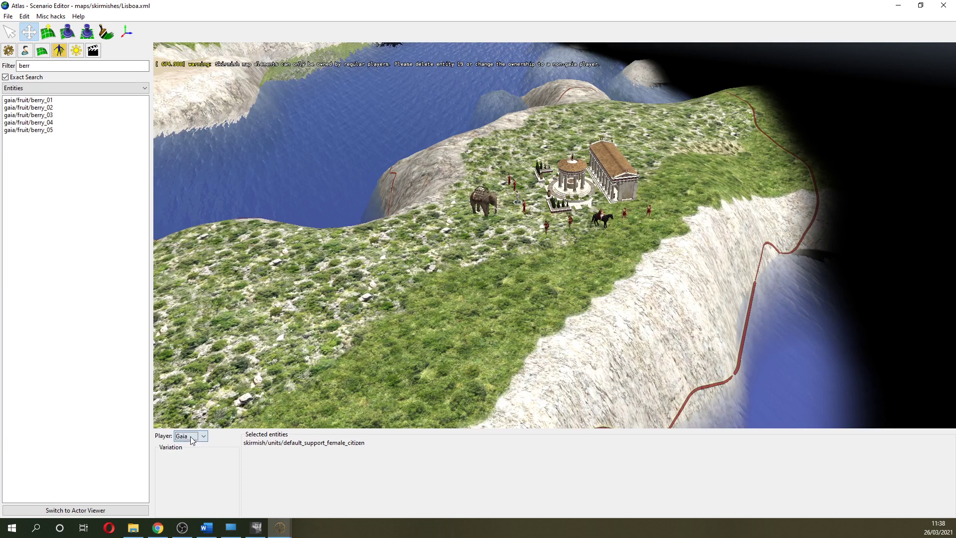
pyautogui.click(44, 101)
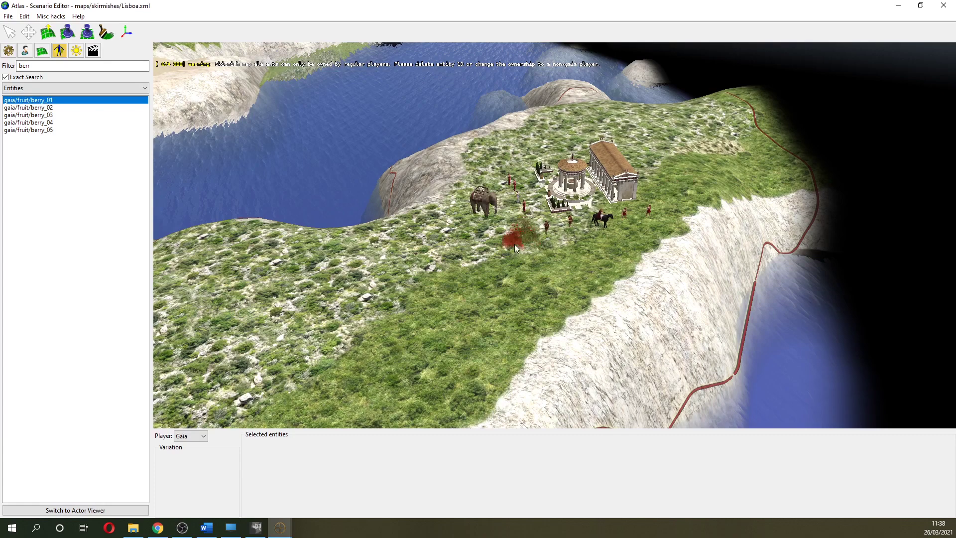
pyautogui.press('q')
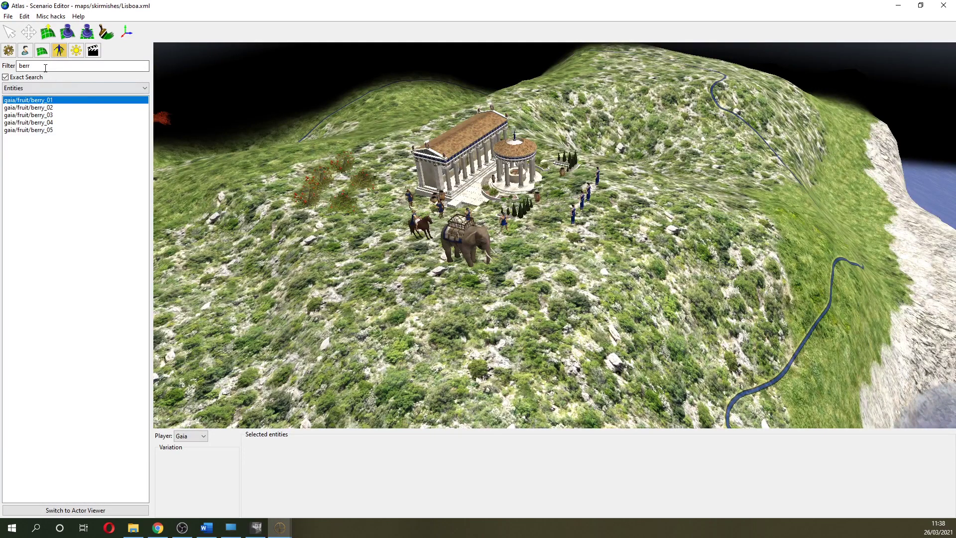
# - Filter the entities for "chick" and place Gaia chickens in front of both players' civil centres
pyautogui.moveTo(35, 65); pyautogui.dragTo(7, 68)
pyautogui.write('chick')
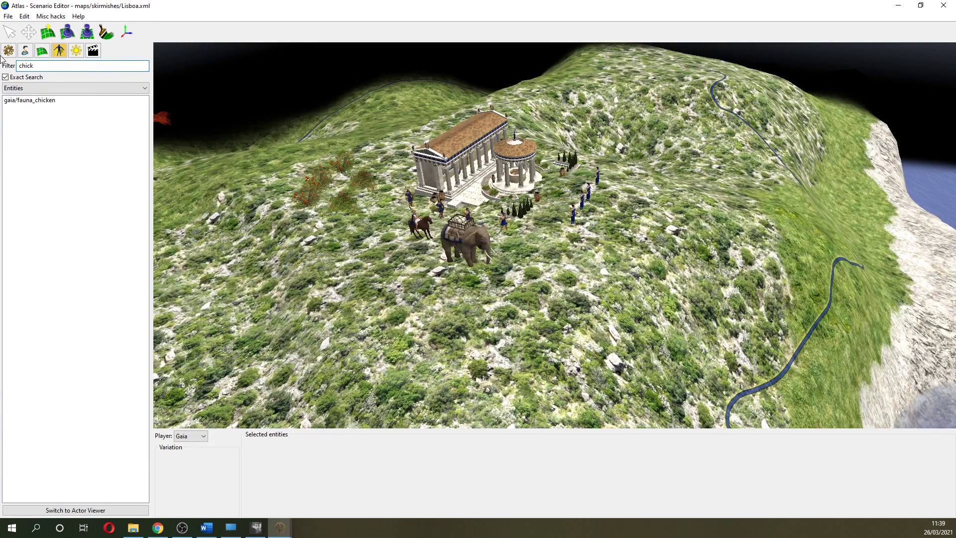
pyautogui.click(43, 100)
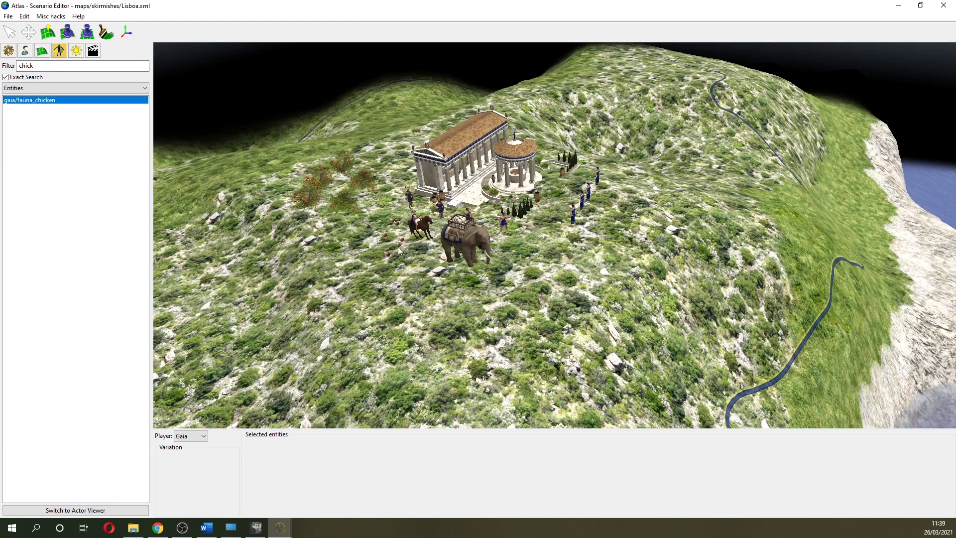
pyautogui.press('e')
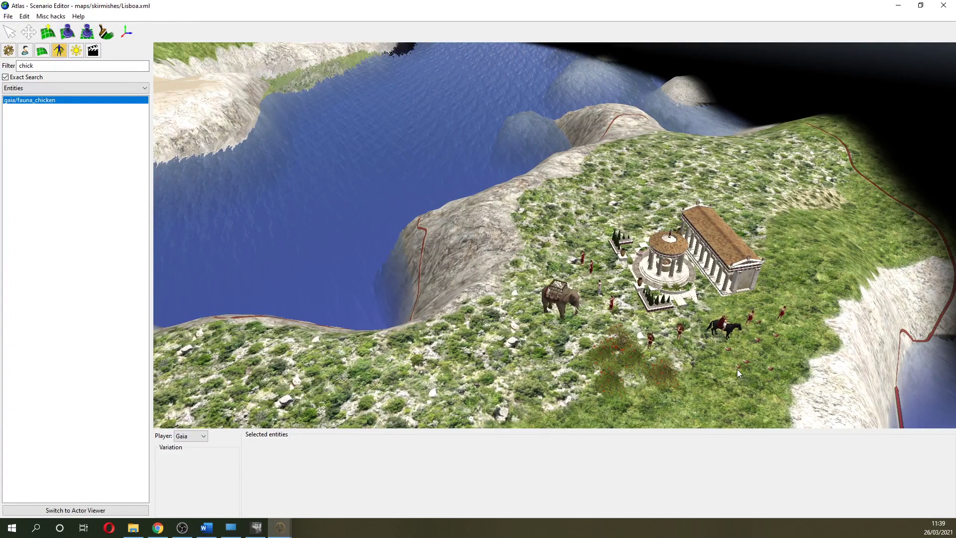
# - Filter the entities for "ore" and place one alpine_large ore deposit beside each player's civil centre
pyautogui.moveTo(45, 65); pyautogui.dragTo(2, 61)
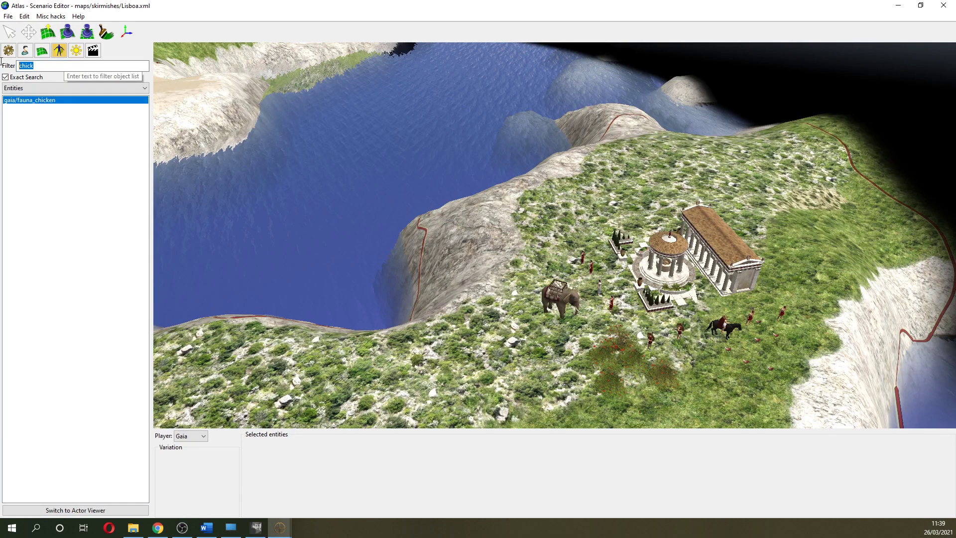
pyautogui.write('ore')
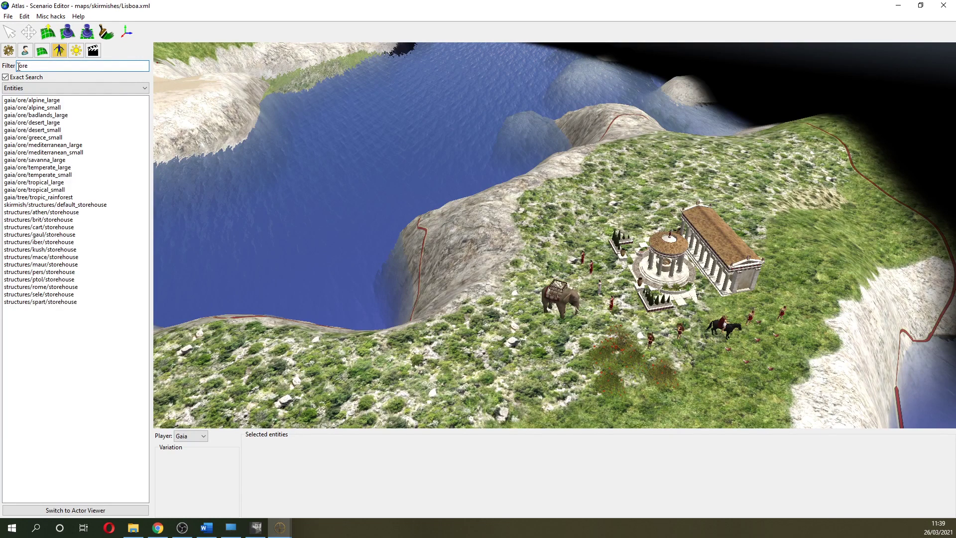
pyautogui.click(40, 100)
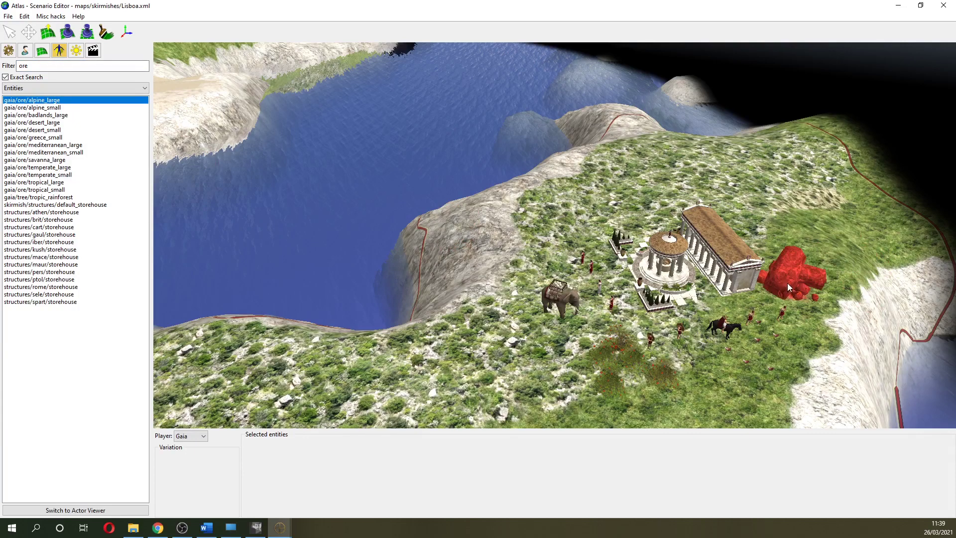
pyautogui.click(790, 274)
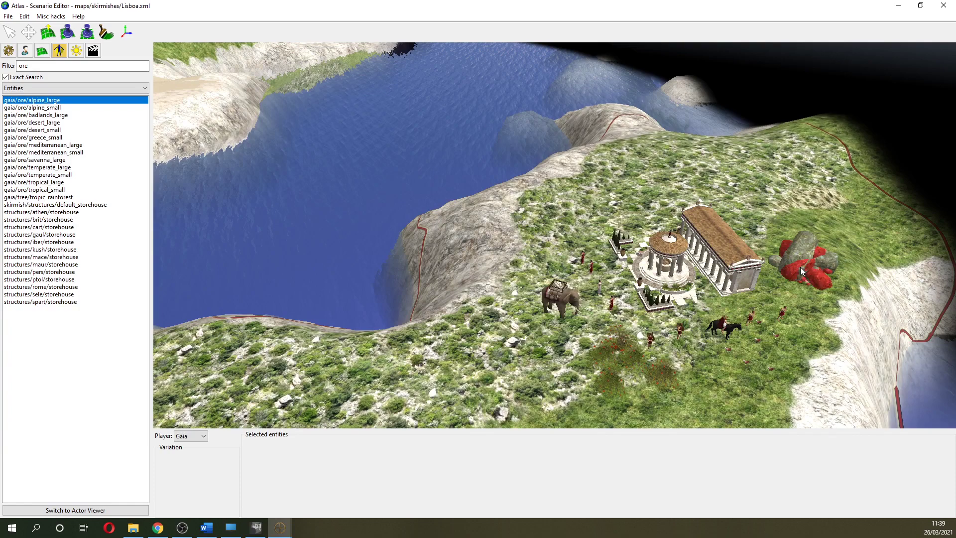
pyautogui.press('q')
pyautogui.press('q')
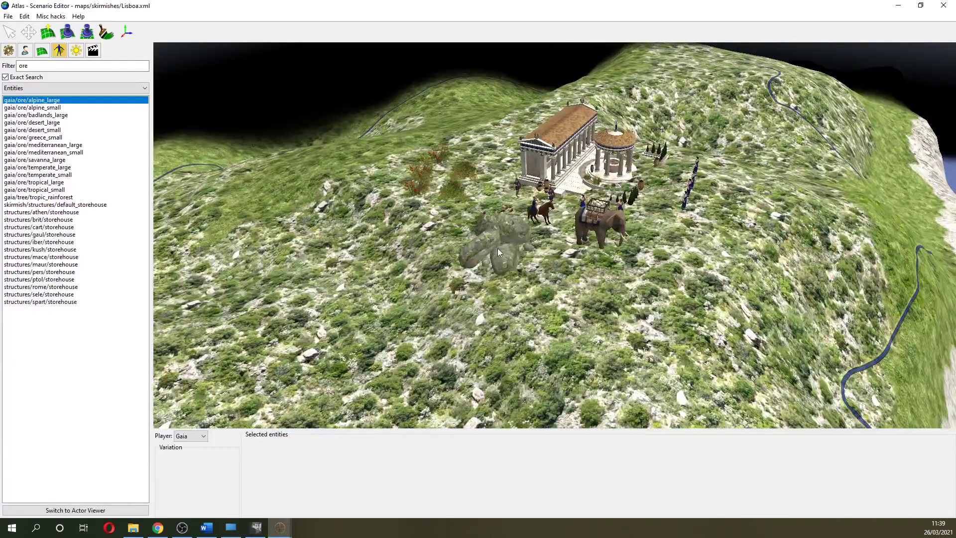
pyautogui.click(720, 202)
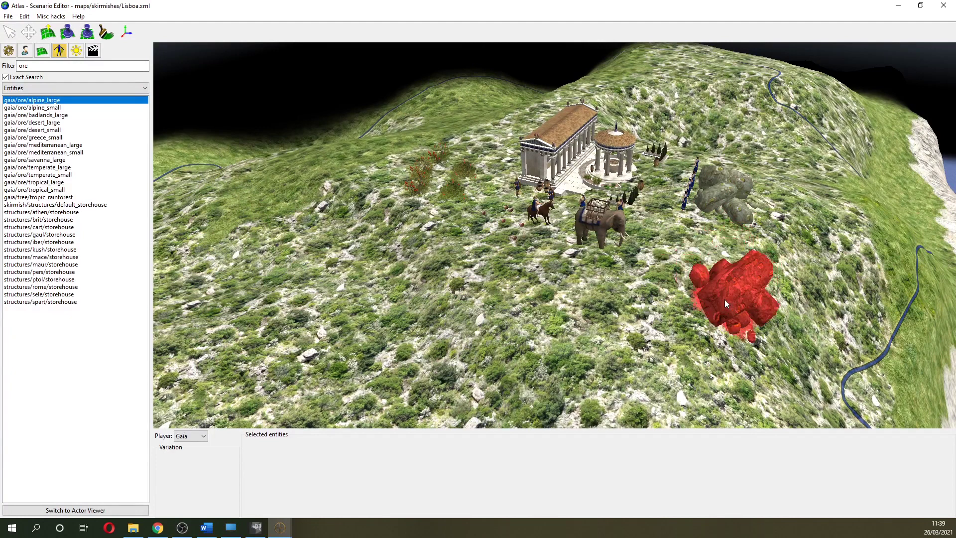
pyautogui.click(693, 369)
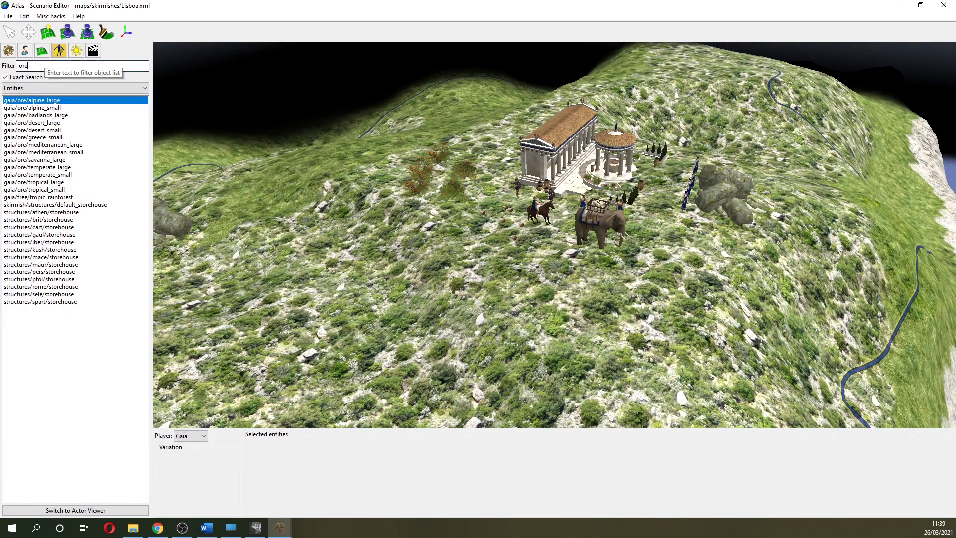
# - Filter the entities for "rock" and place one alpine_large rock deposit behind each player's civil centre
pyautogui.moveTo(35, 65); pyautogui.dragTo(4, 71)
pyautogui.write('rock')
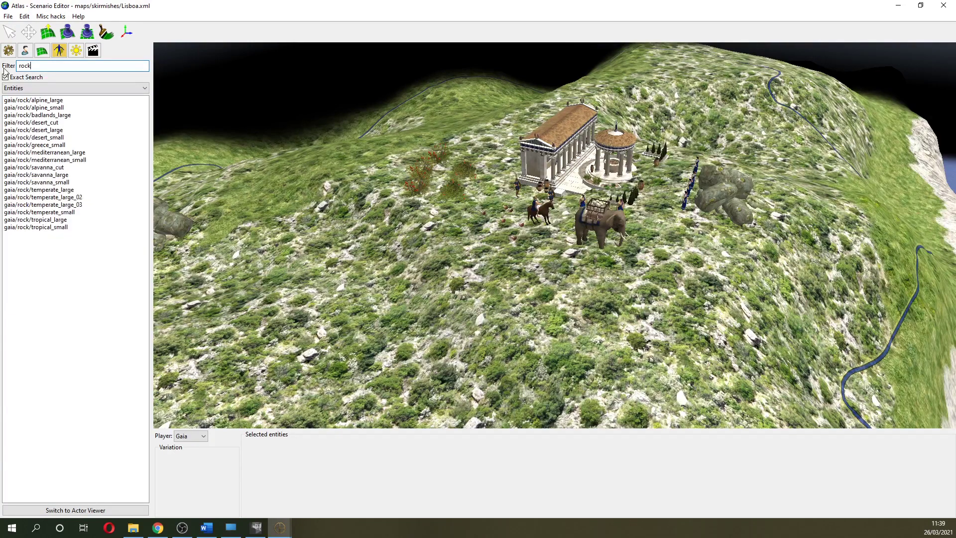
pyautogui.click(53, 100)
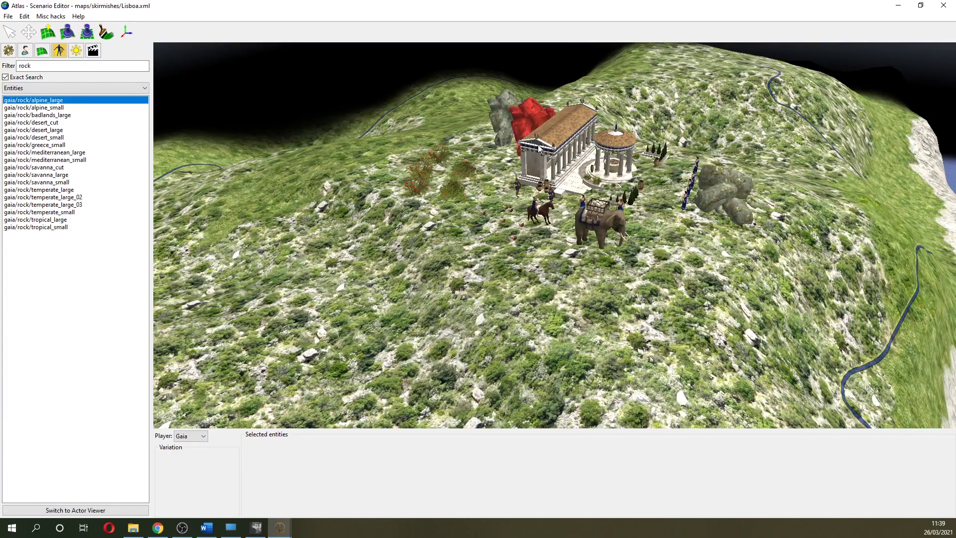
pyautogui.press('q')
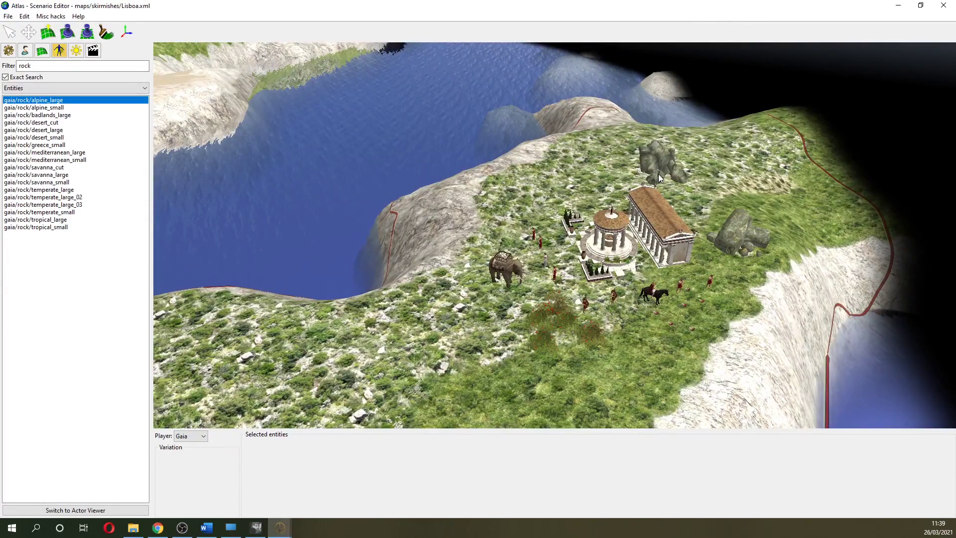
pyautogui.click(659, 174)
pyautogui.scroll(-2, 667, 214)
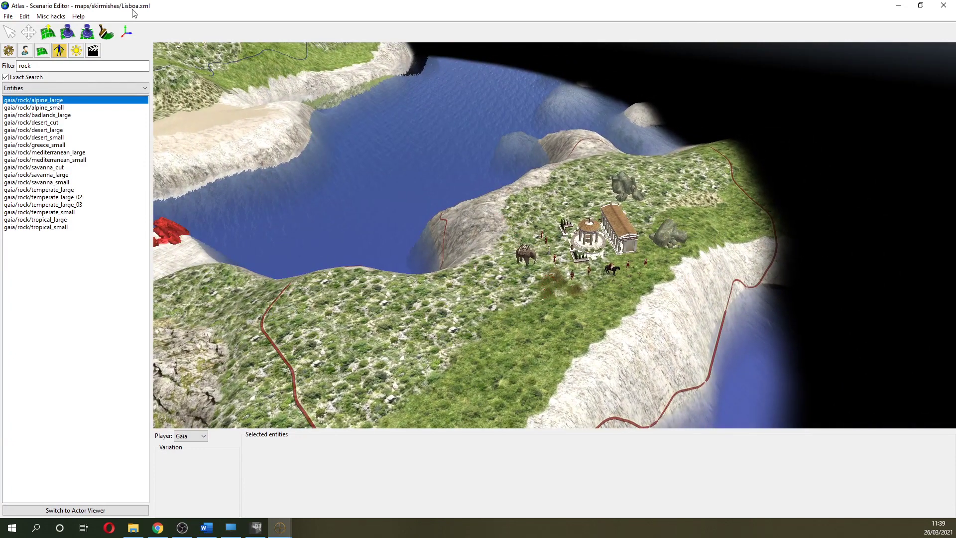
# - Start a simulation test of the map at normal speed from the map settings
pyautogui.click(25, 51)
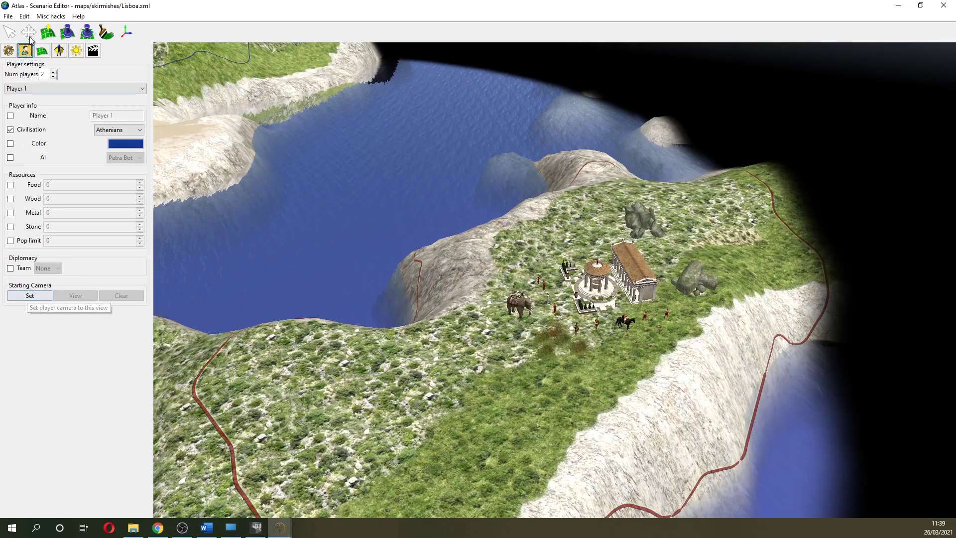
pyautogui.click(8, 51)
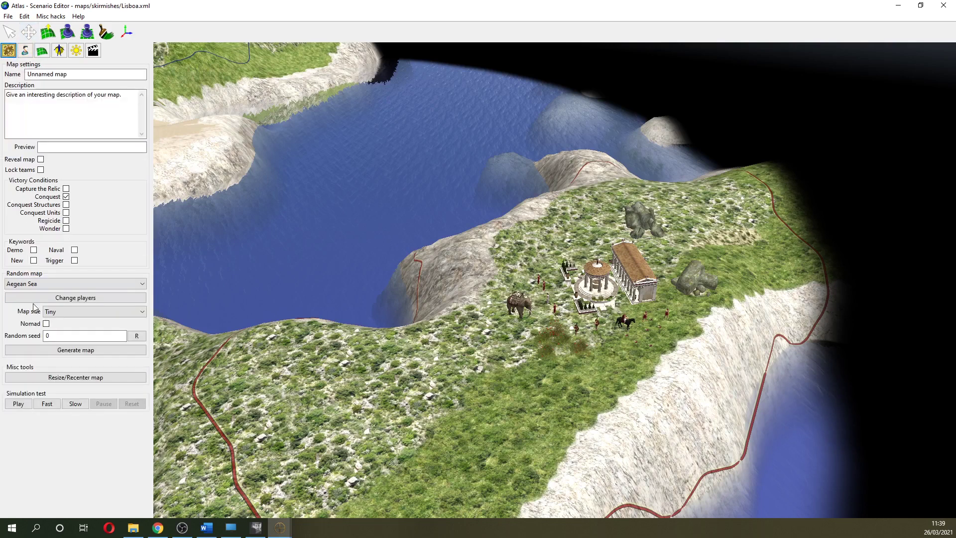
pyautogui.click(20, 405)
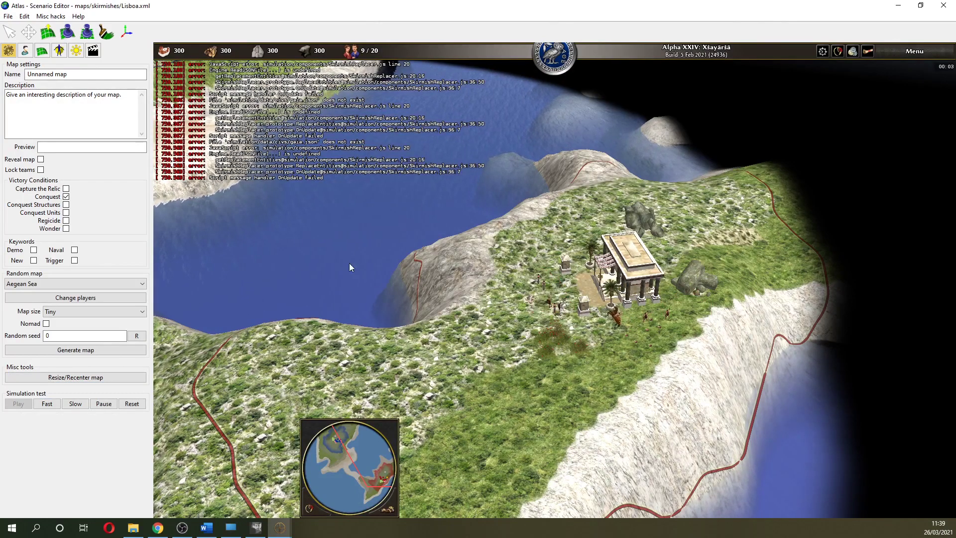
pyautogui.press('q')
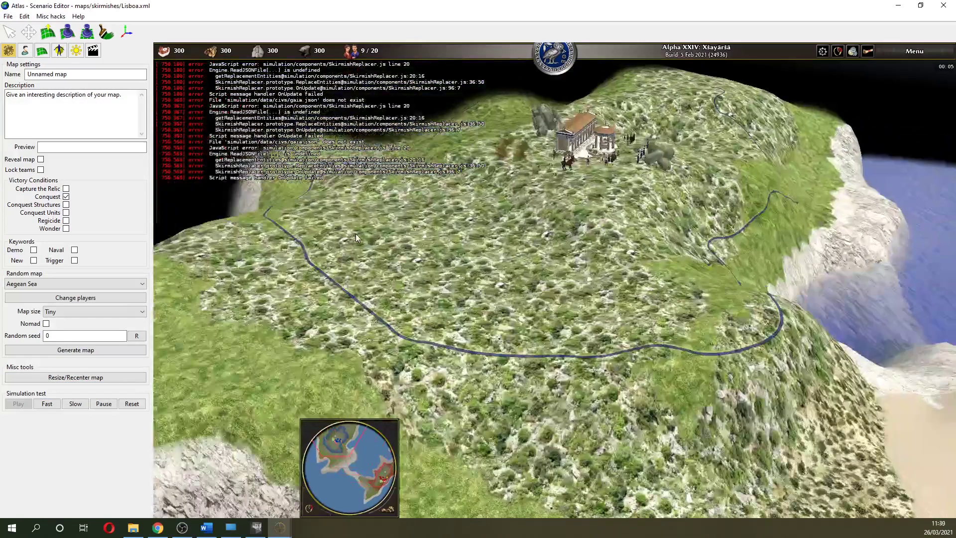
pyautogui.press('q')
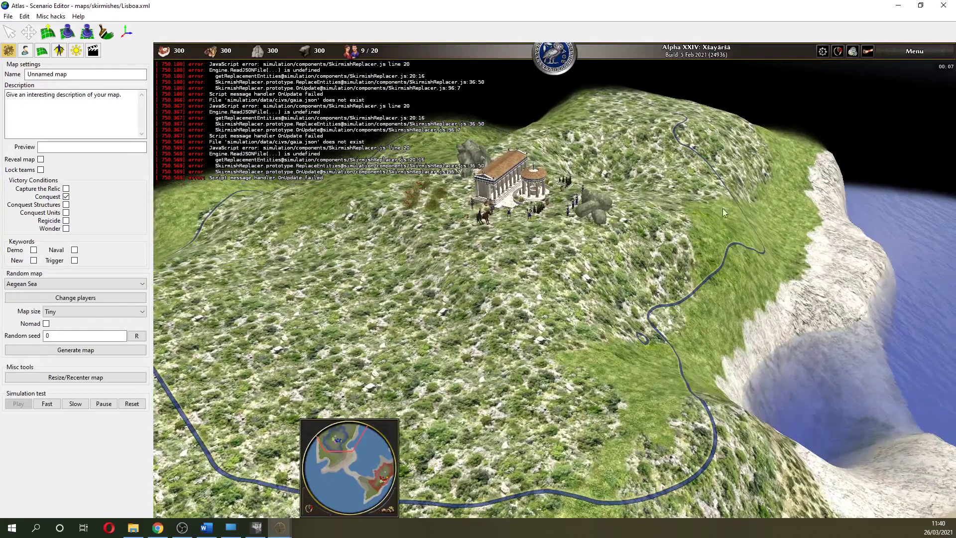
# - Test the running simulation by sending the cavalry javelineer away from the civil centre and previewing a house placement with the builder units
pyautogui.click(490, 222)
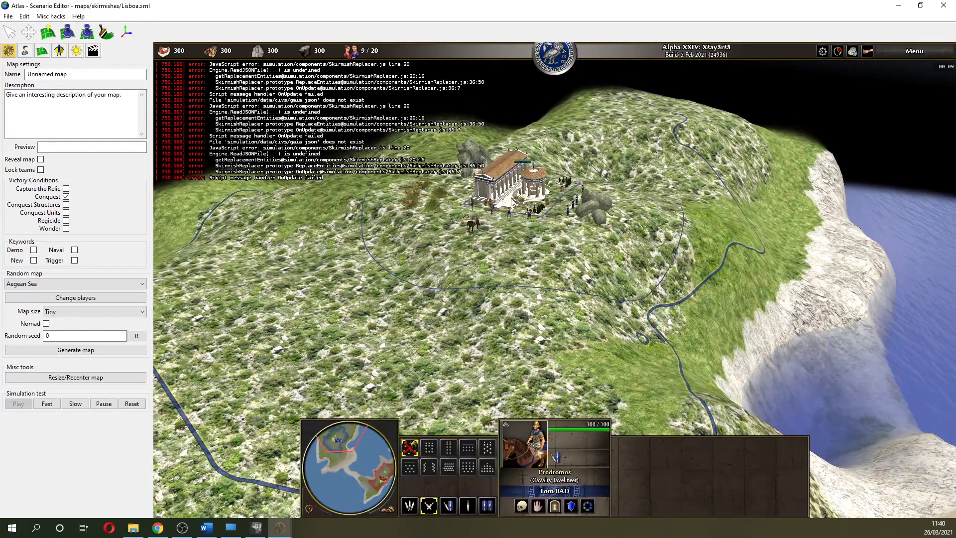
pyautogui.moveTo(560, 181); pyautogui.dragTo(607, 242)
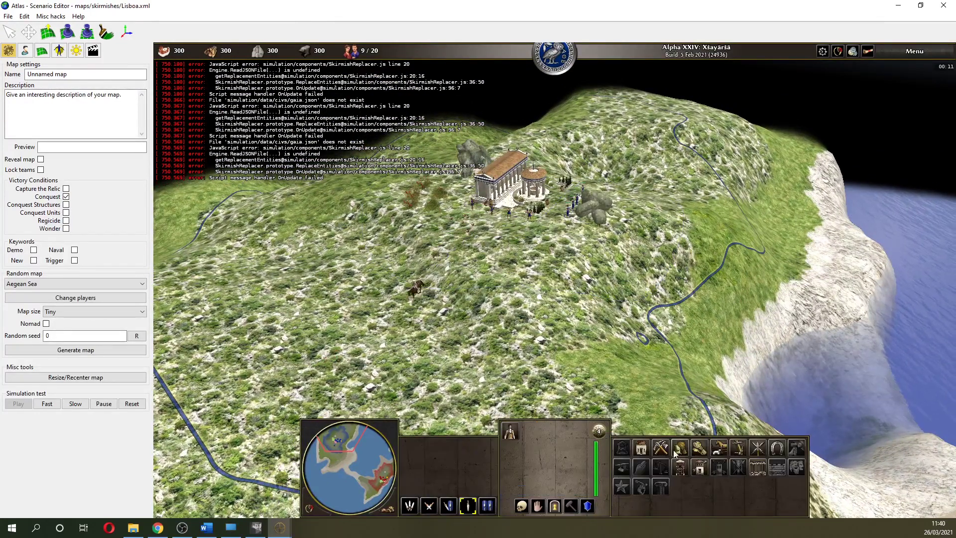
pyautogui.click(642, 448)
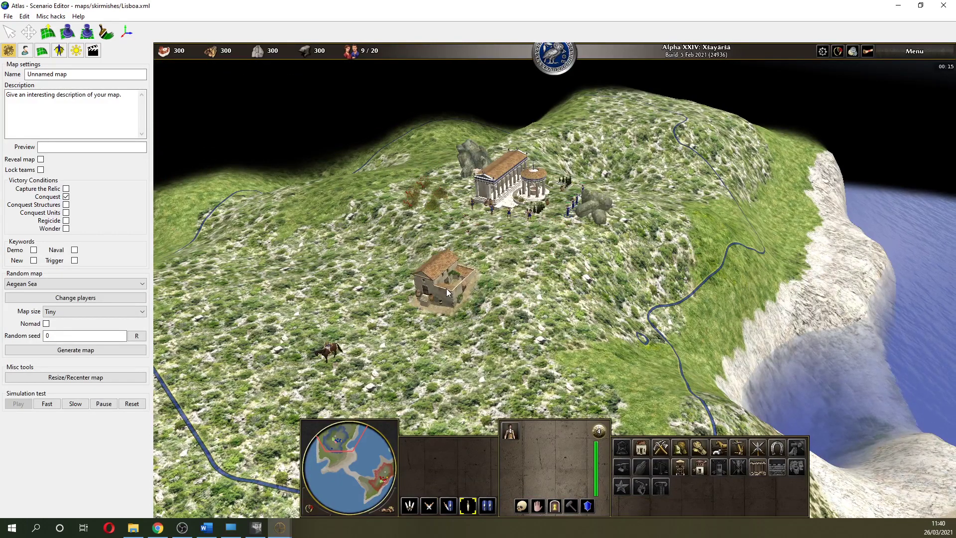
pyautogui.rightClick(446, 289)
# - Check unit movement in the simulation with an Athenian slinger and the cavalry javelineer on the hillside below the civil centre
pyautogui.click(534, 215)
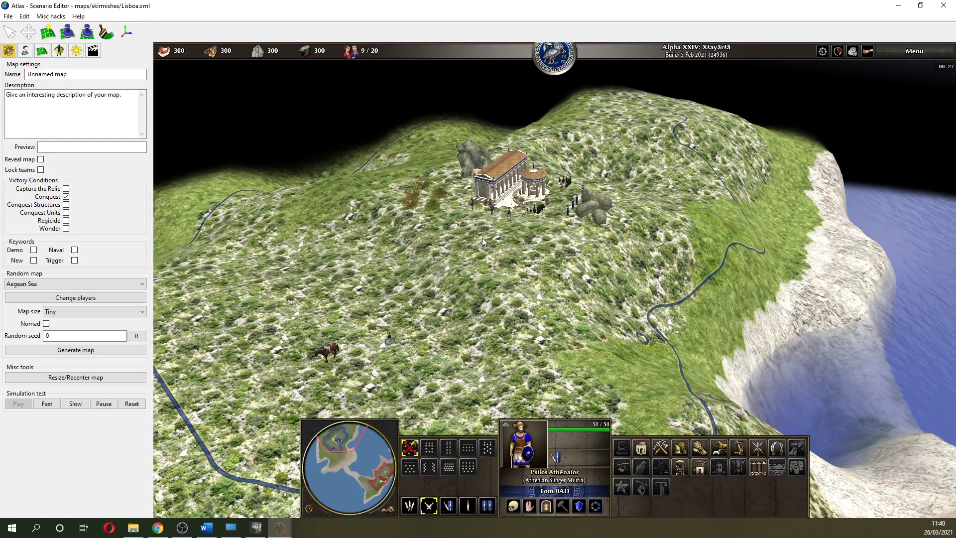
pyautogui.press('e')
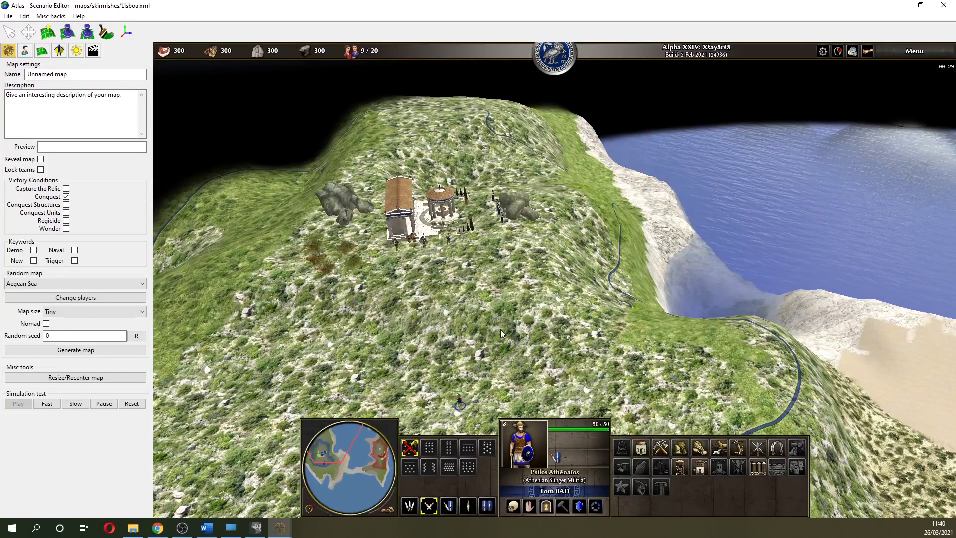
pyautogui.scroll(-3, 501, 330)
pyautogui.moveTo(435, 254); pyautogui.dragTo(499, 303)
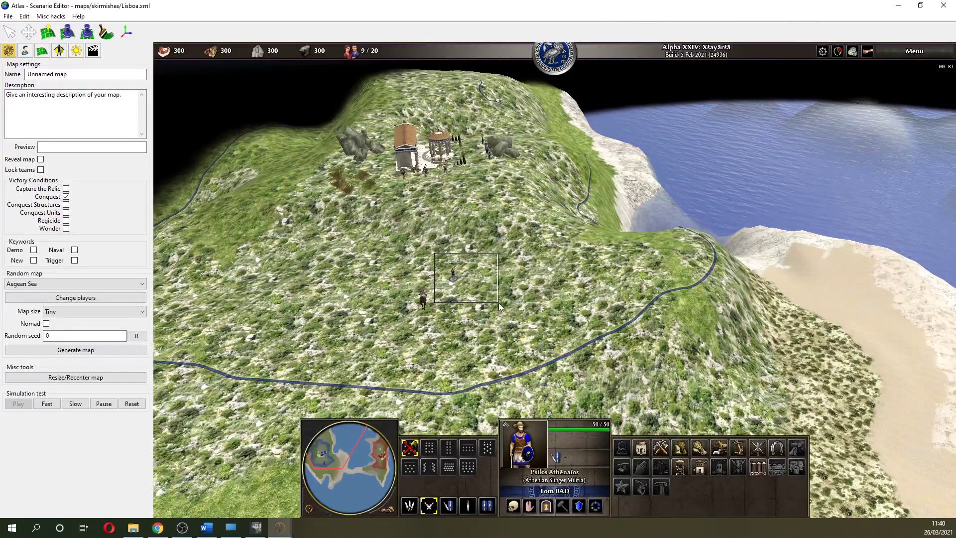
pyautogui.scroll(-3, 655, 324)
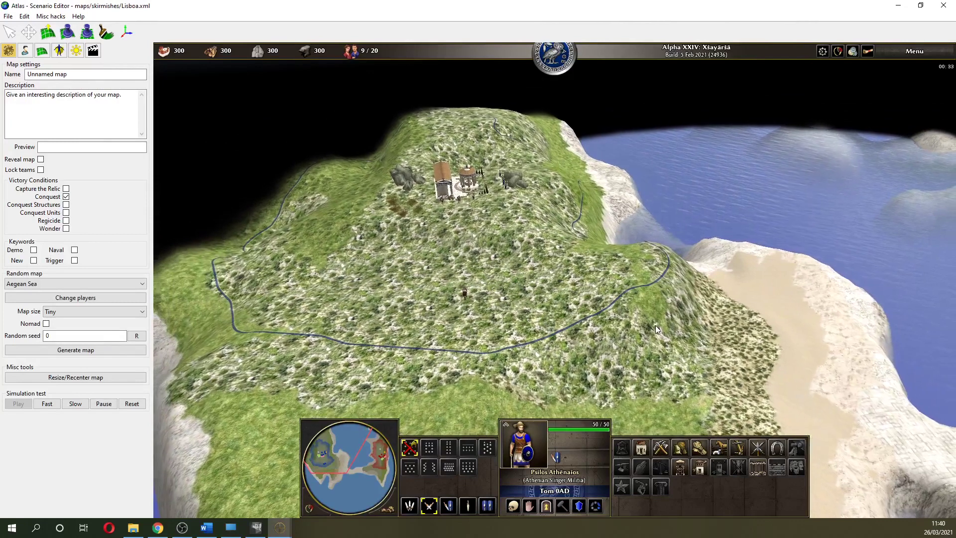
pyautogui.click(465, 292)
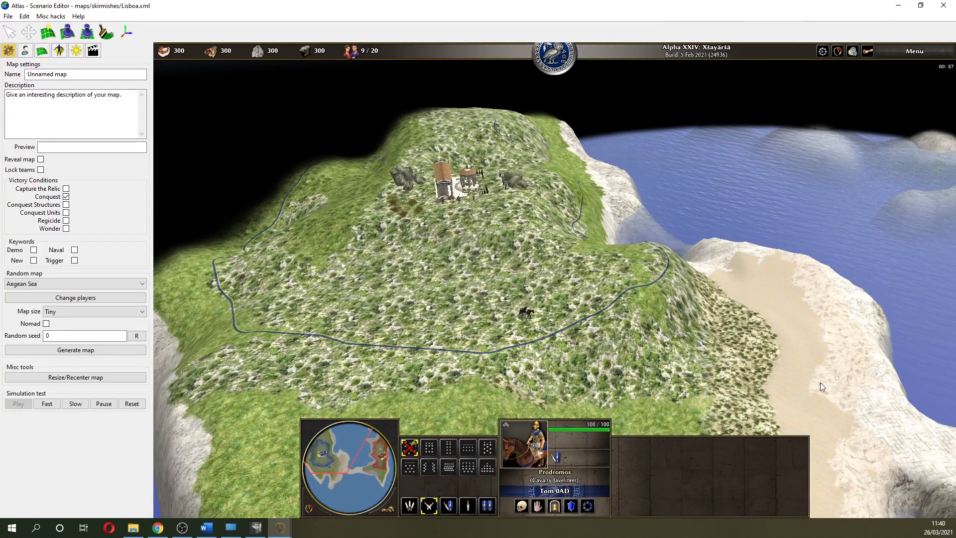
pyautogui.press('Down')
pyautogui.press('Right')
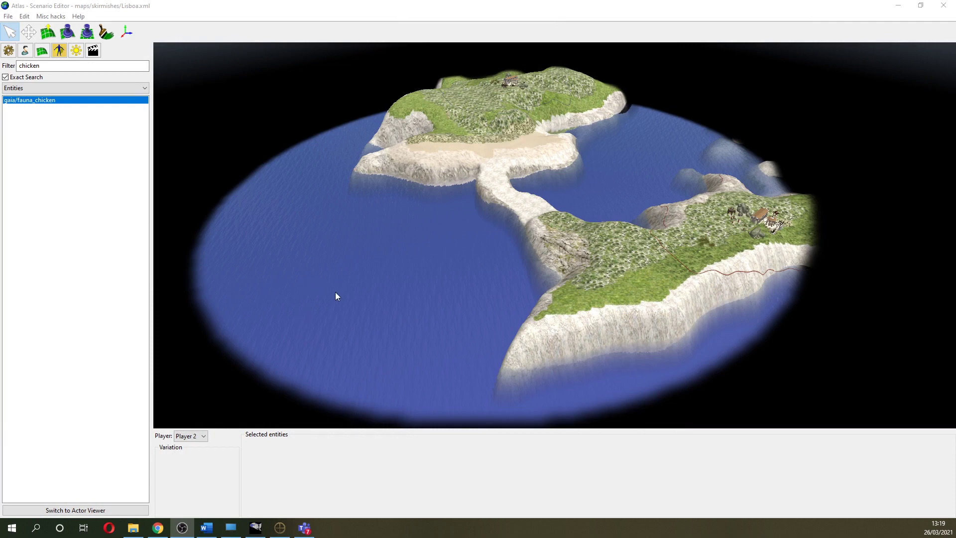
# - Complete the map description with "including a crossing to Setubal." in the map settings and save the map
pyautogui.click(9, 50)
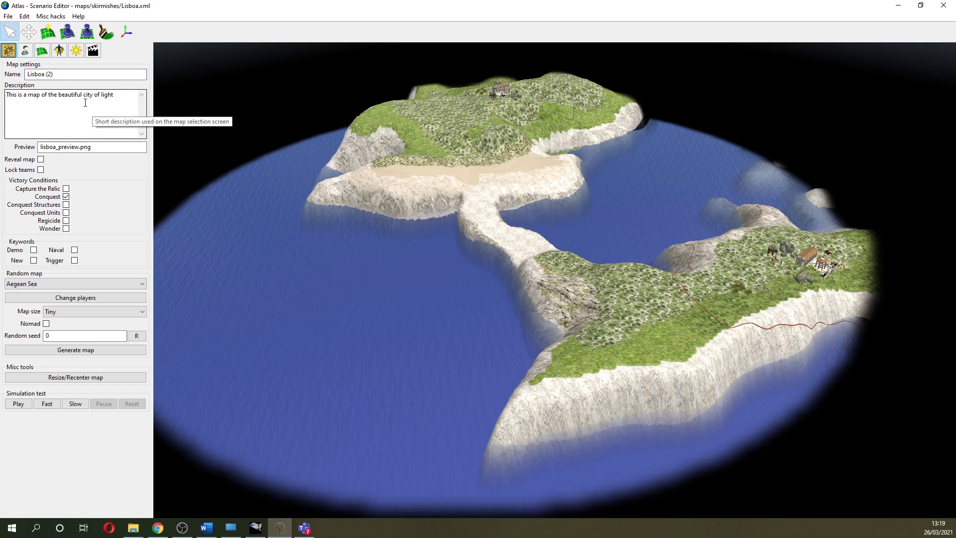
pyautogui.click(119, 95)
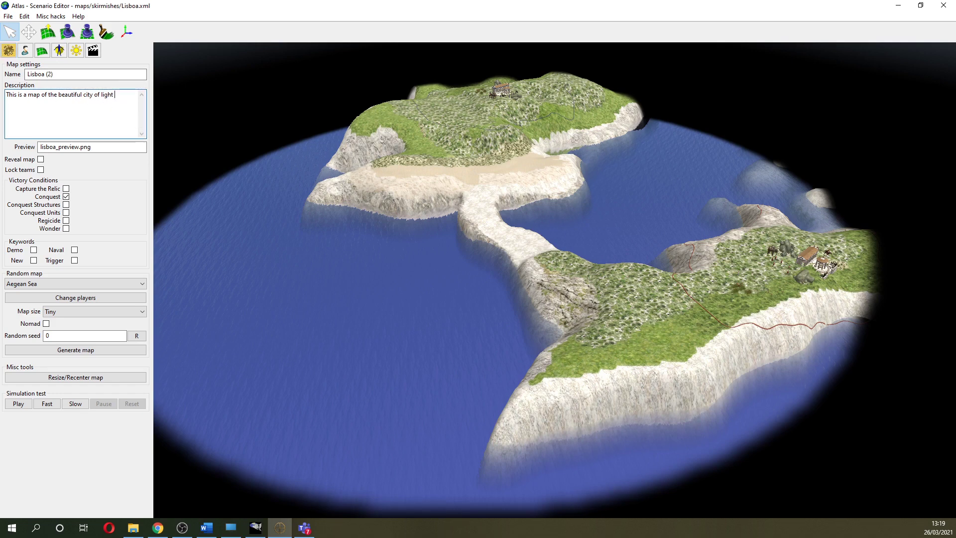
pyautogui.write('ND')
pyautogui.write('cluding a crossing to Setubal.')
pyautogui.click(8, 16)
pyautogui.click(35, 63)
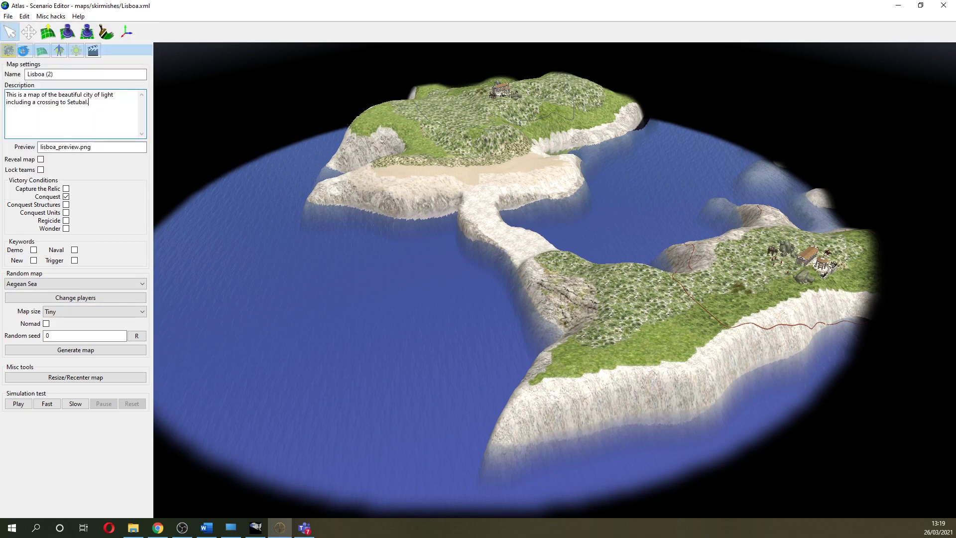
# - Show the player settings and take a normal screenshot of the whole Lisboa map
pyautogui.click(25, 51)
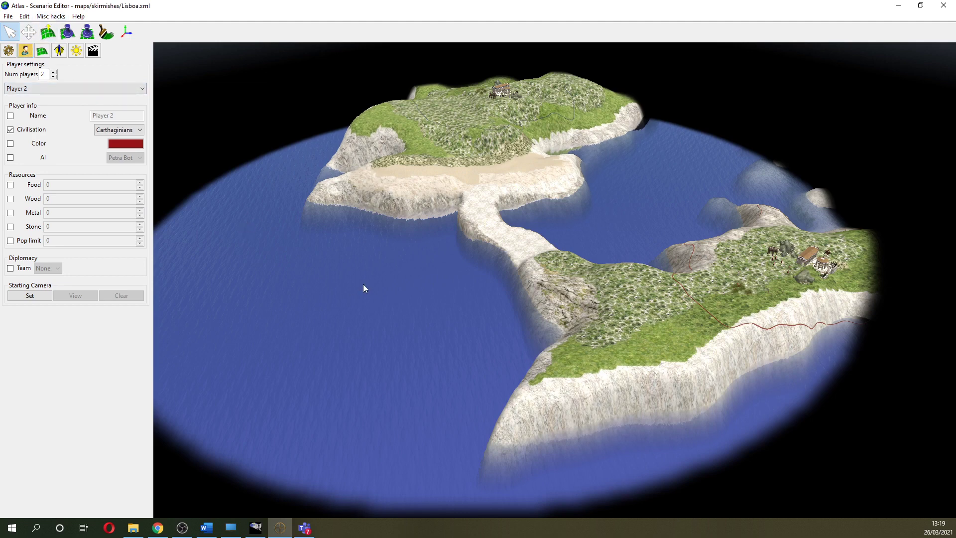
pyautogui.press('Left')
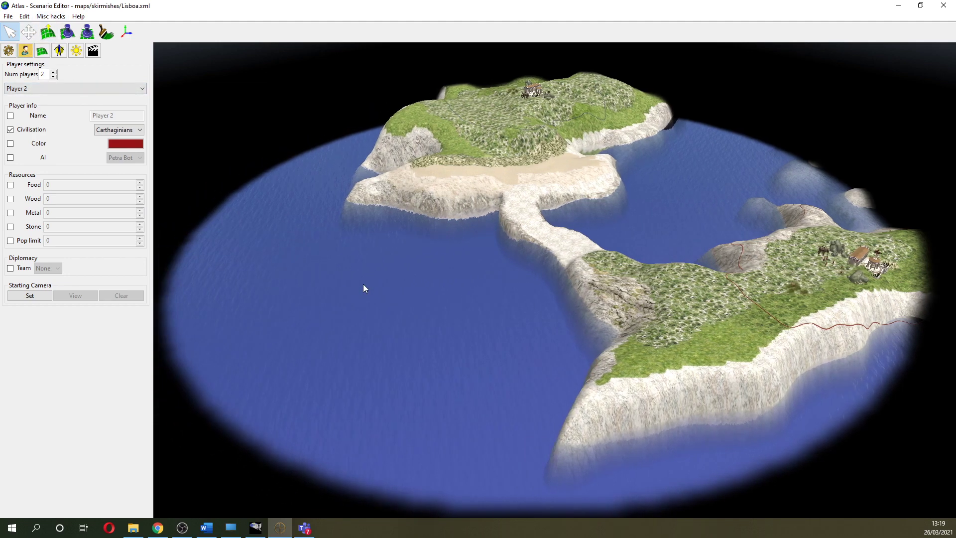
pyautogui.press('Left')
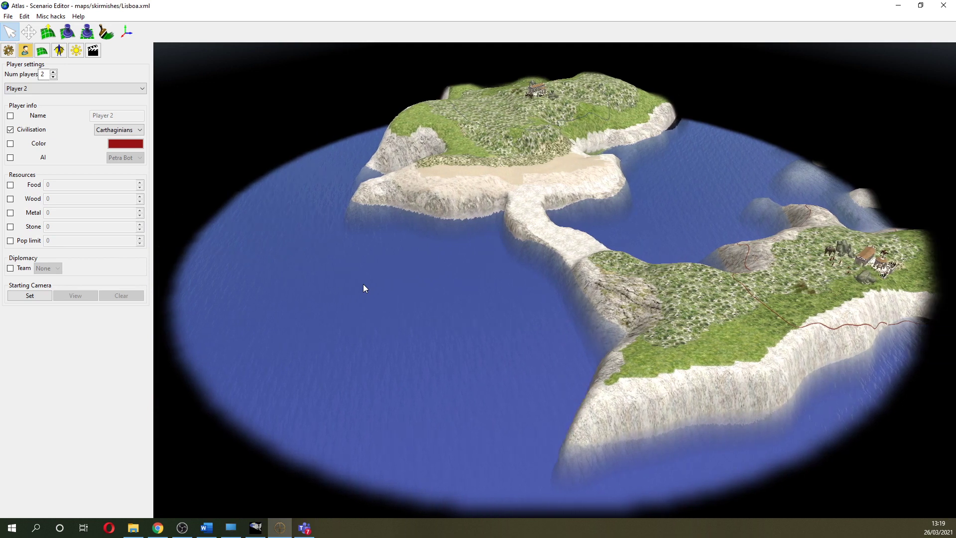
pyautogui.click(53, 17)
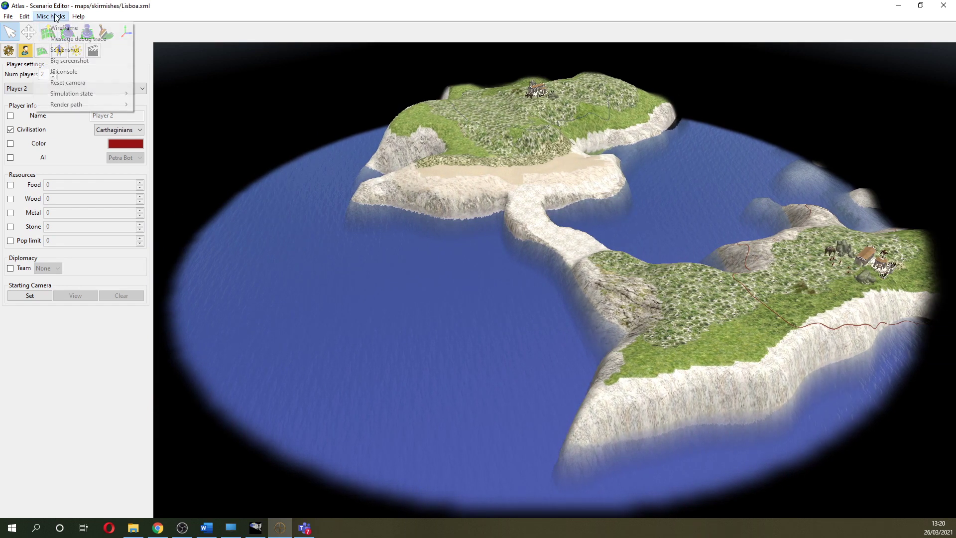
pyautogui.click(77, 50)
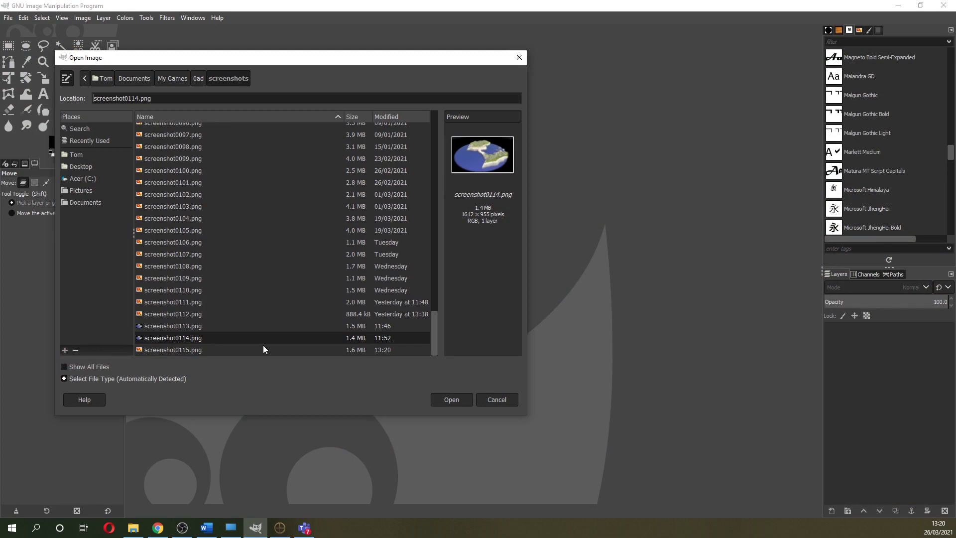
# - Open screenshot0115.png in GIMP and scale the image proportionally to a width of 400 px
pyautogui.click(199, 351)
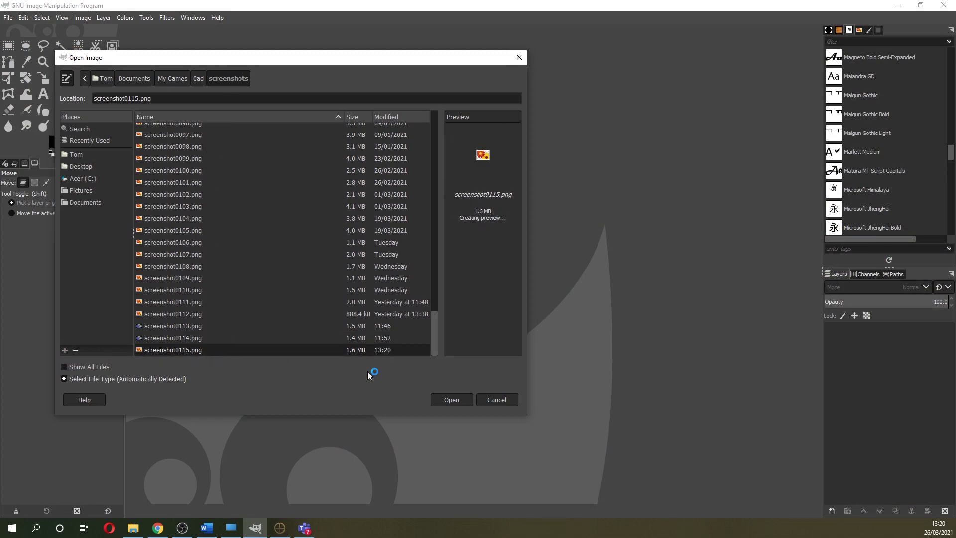
pyautogui.click(452, 400)
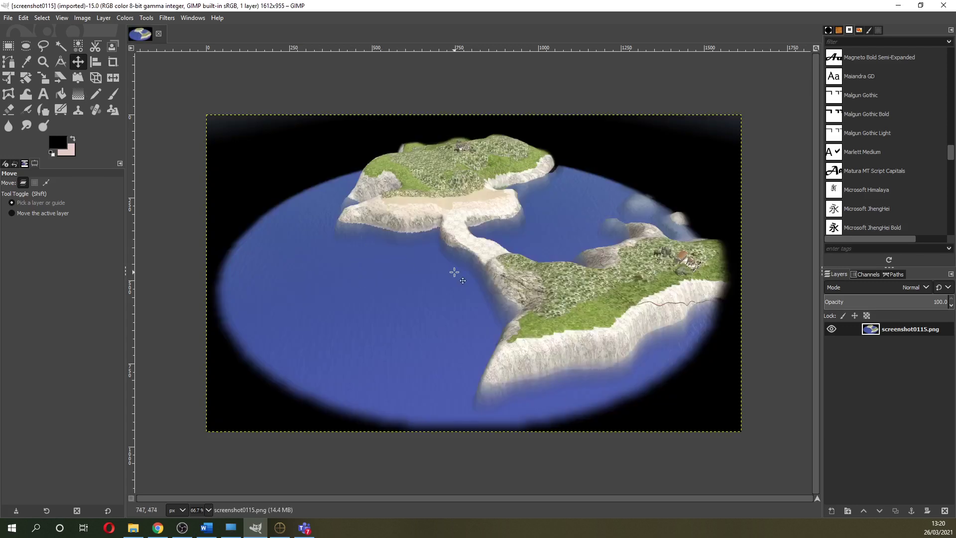
pyautogui.click(84, 19)
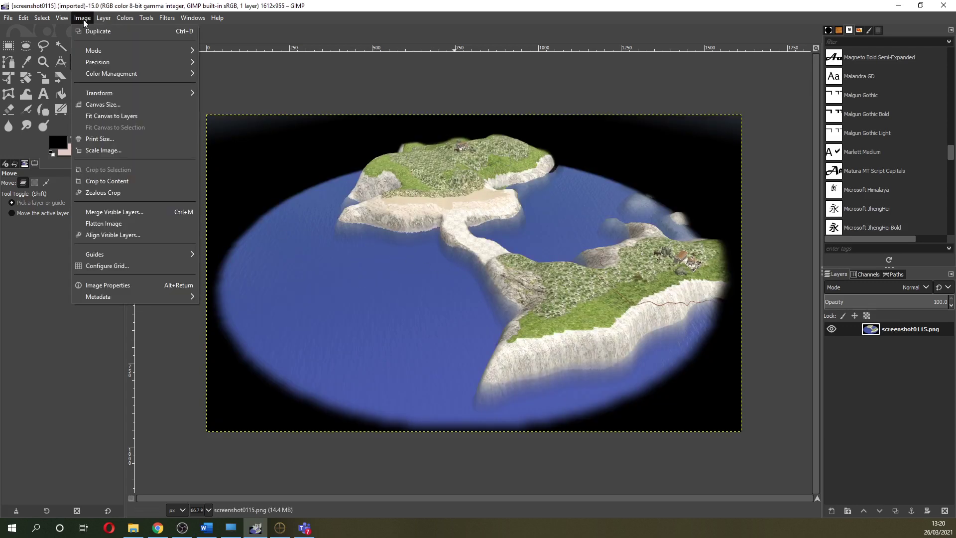
pyautogui.click(103, 150)
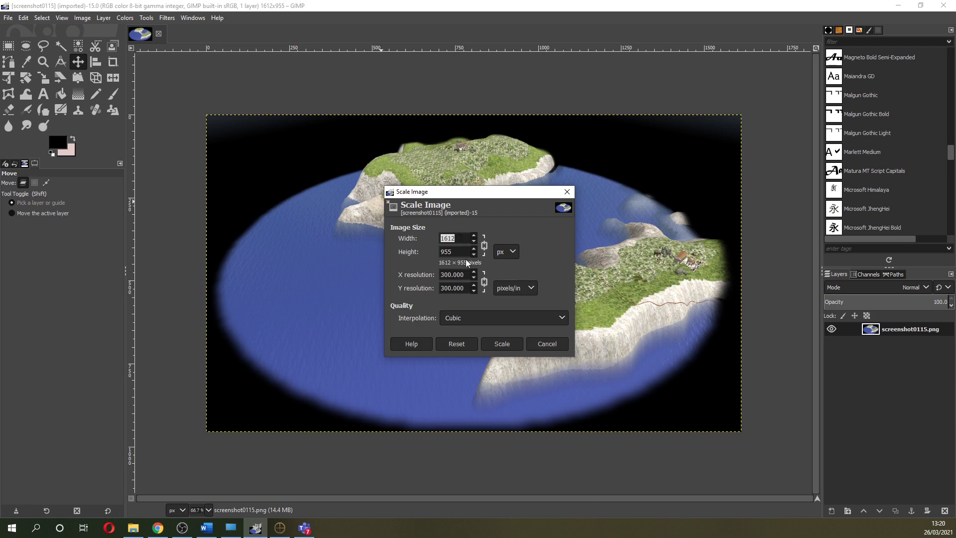
pyautogui.write('400')
pyautogui.click(460, 250)
pyautogui.click(504, 343)
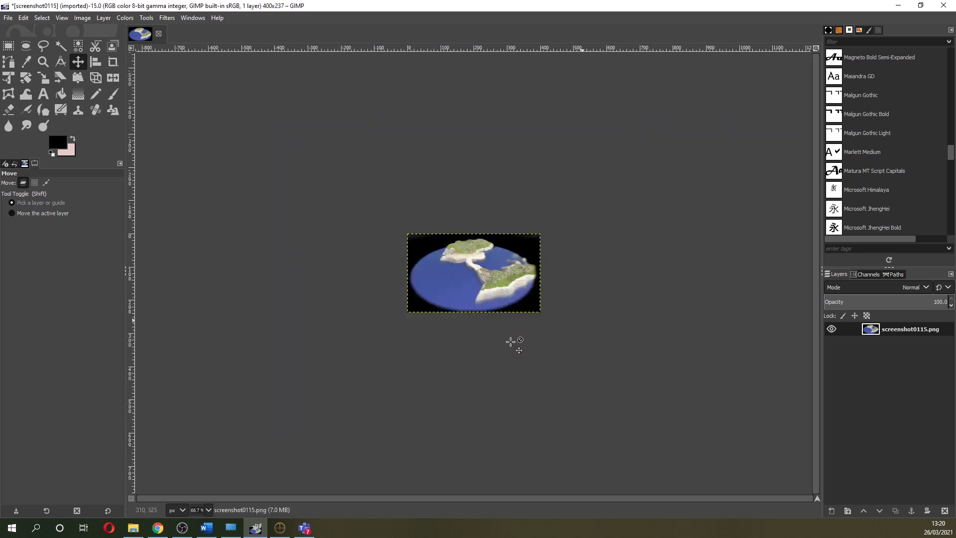
# - Create a new 512 × 512 px image and fill it with the black foreground color
pyautogui.click(8, 18)
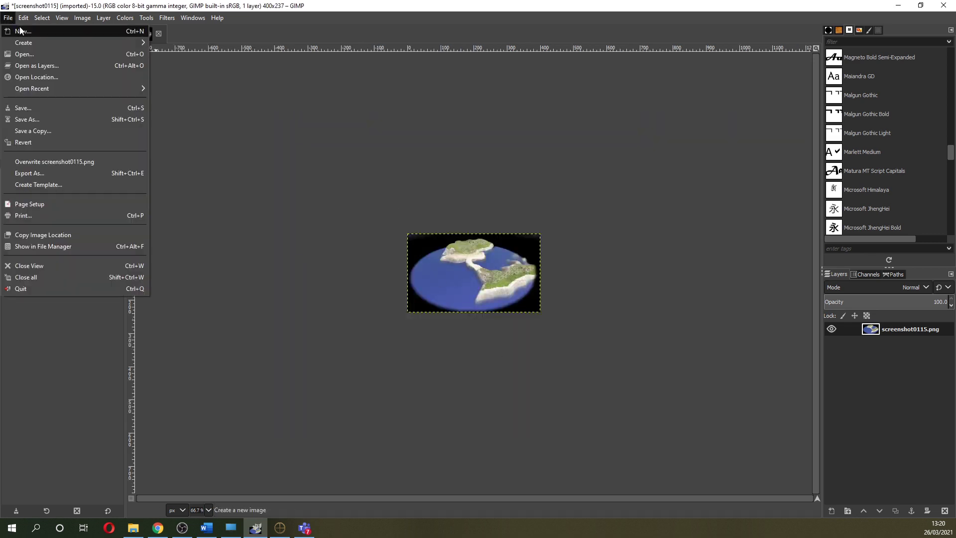
pyautogui.click(20, 30)
pyautogui.doubleClick(216, 138)
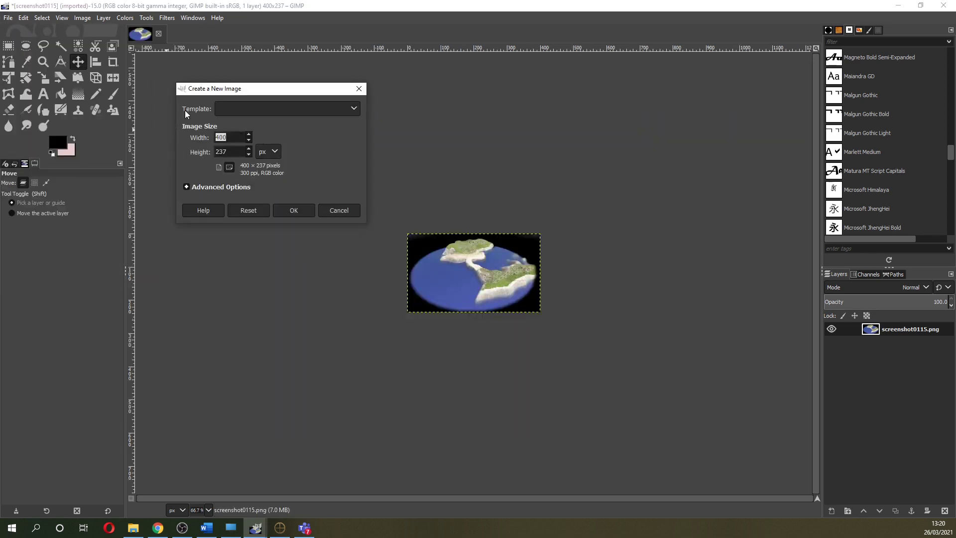
pyautogui.write('512')
pyautogui.press('Tab')
pyautogui.write('512')
pyautogui.press('Tab')
pyautogui.click(300, 210)
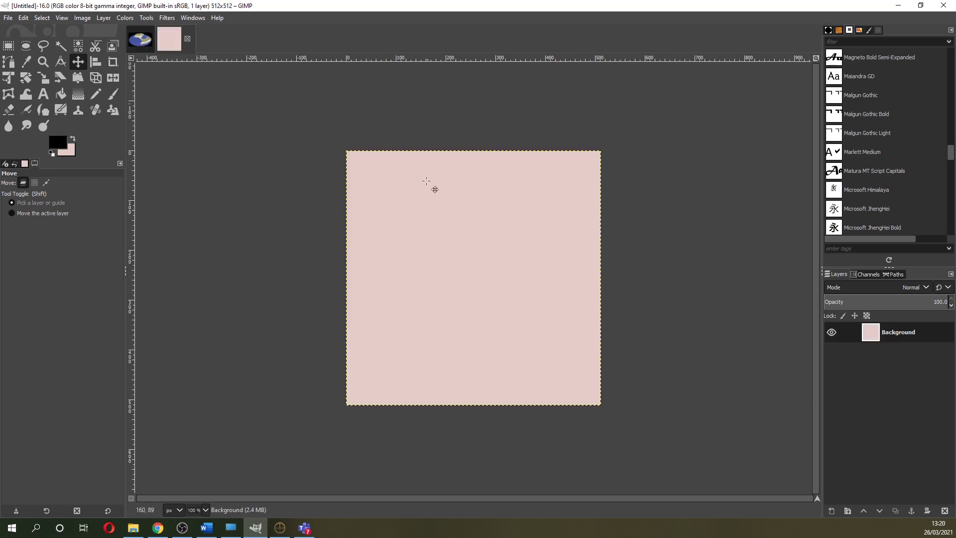
pyautogui.click(23, 17)
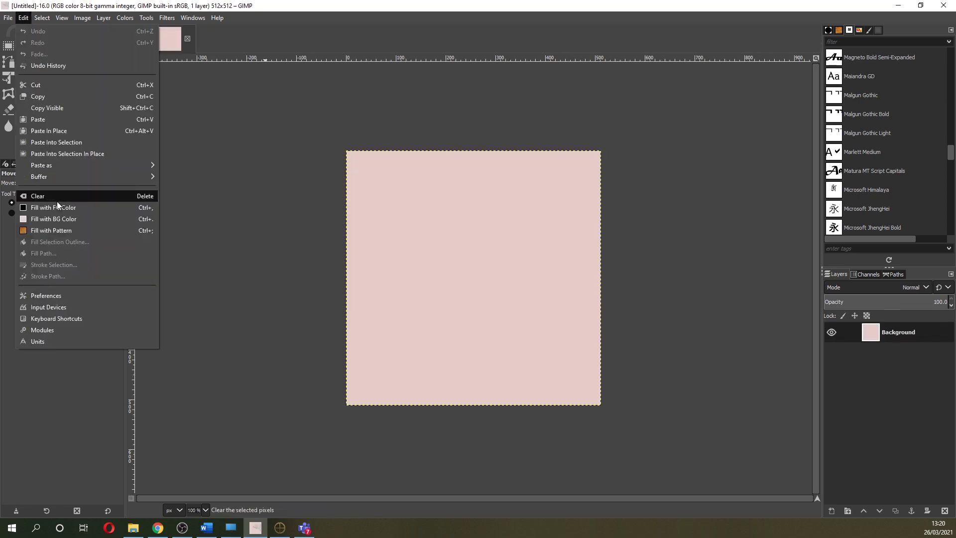
pyautogui.click(60, 204)
# - Copy the scaled screenshot into the black 512 × 512 image as a new layer and align it with the canvas's upper-left corner
pyautogui.click(137, 36)
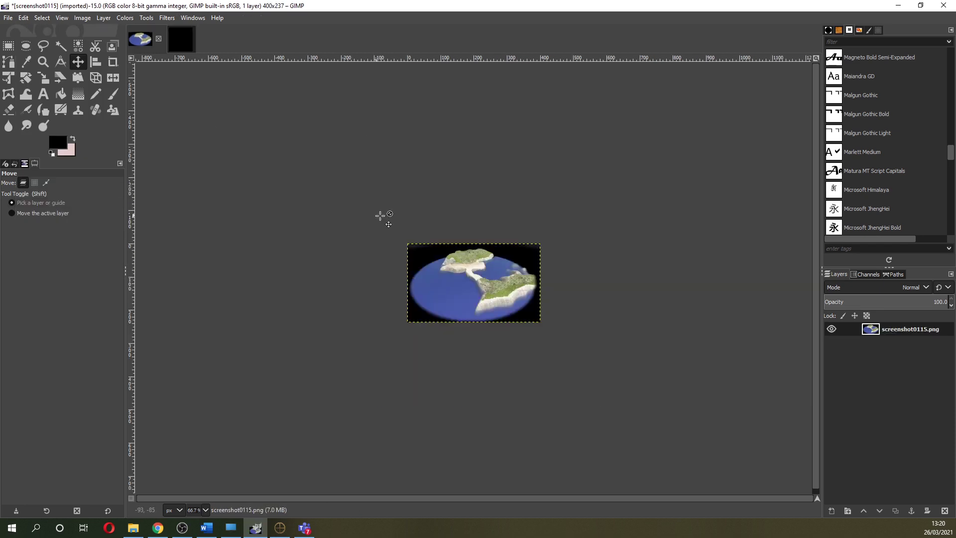
pyautogui.hotkey('ctrl', 'c')
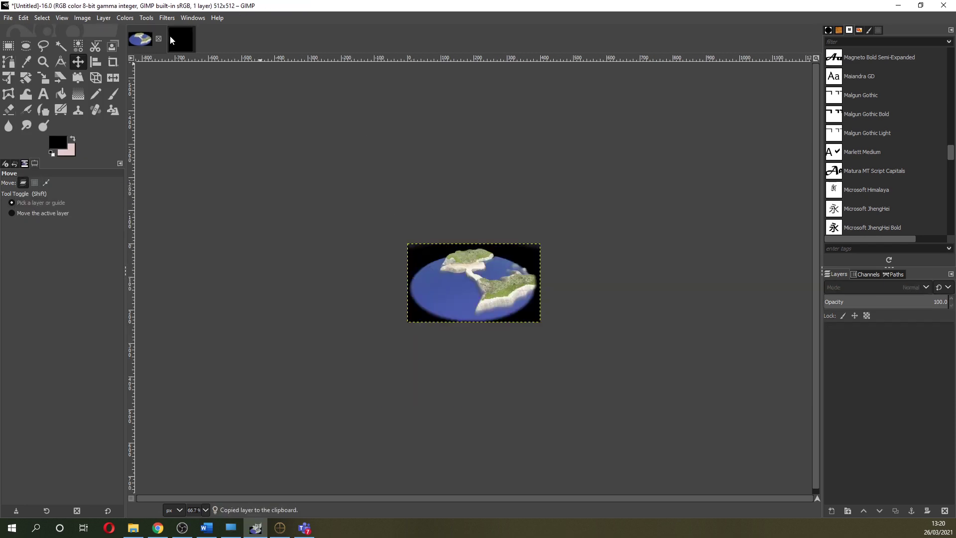
pyautogui.click(171, 36)
pyautogui.rightClick(399, 209)
pyautogui.moveTo(425, 235)
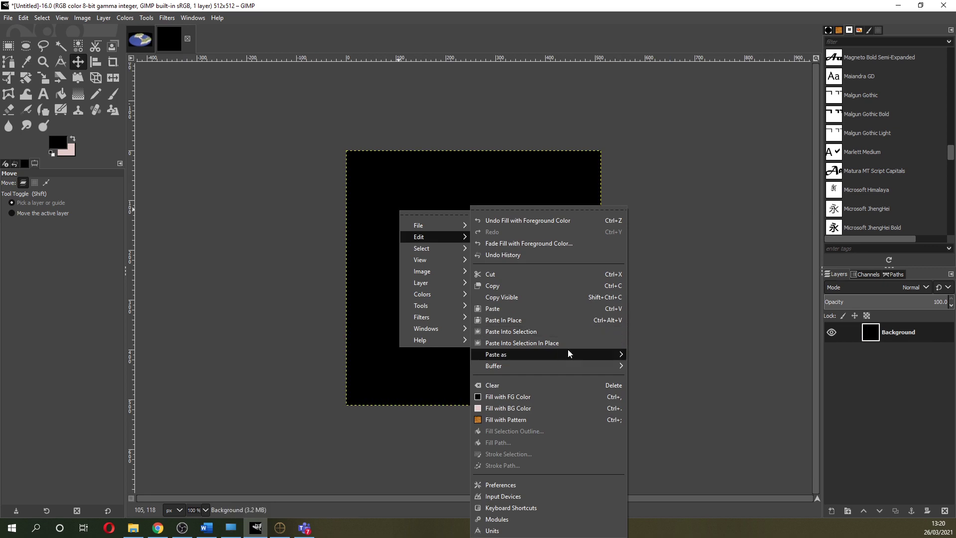
pyautogui.moveTo(598, 354)
pyautogui.click(650, 362)
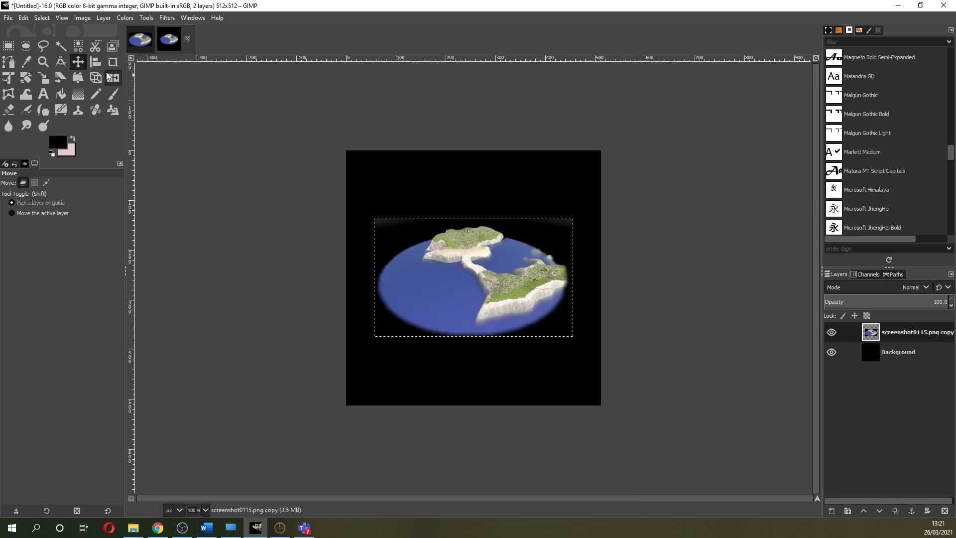
pyautogui.moveTo(474, 286); pyautogui.dragTo(447, 219)
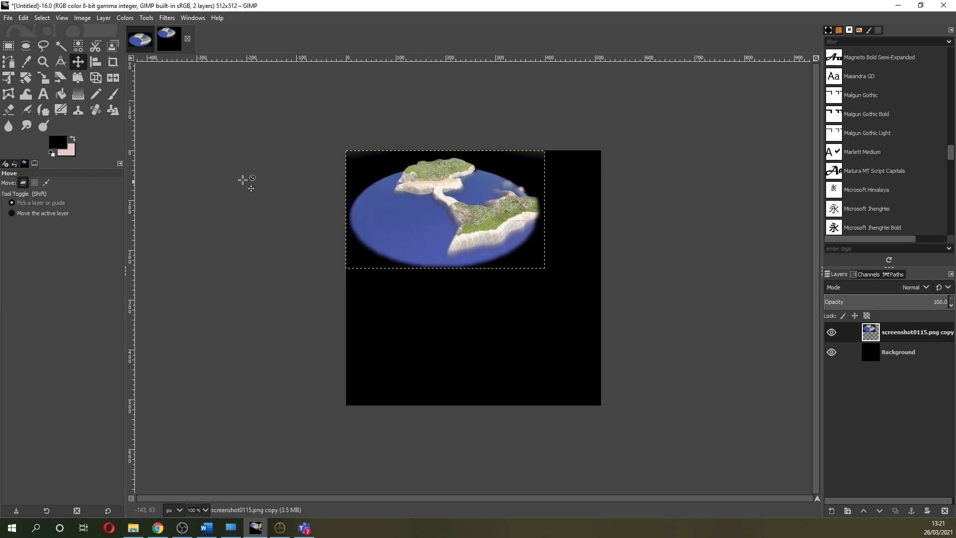
# - Export the composed image as lisboa_preview.PNG into the mappreview folder, overwriting the existing file
pyautogui.click(5, 19)
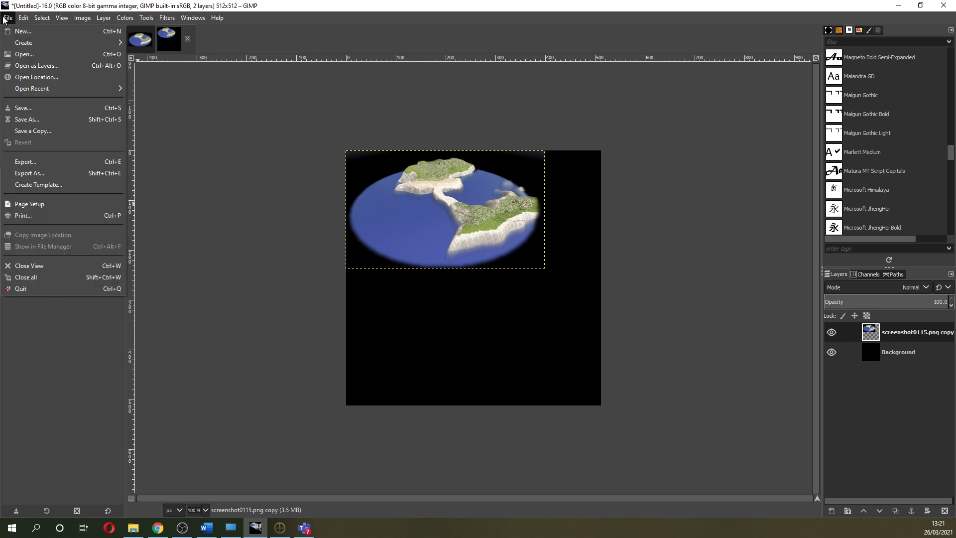
pyautogui.click(46, 171)
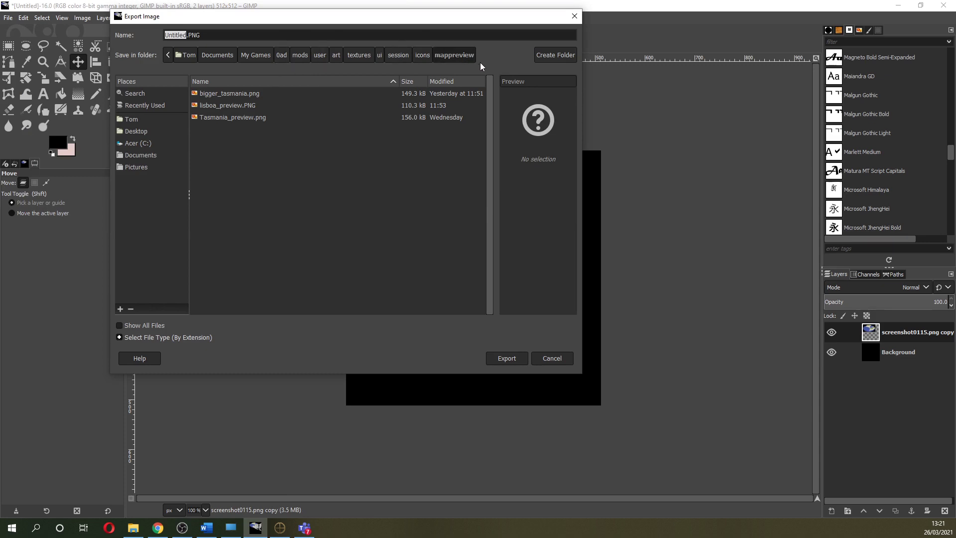
pyautogui.click(235, 106)
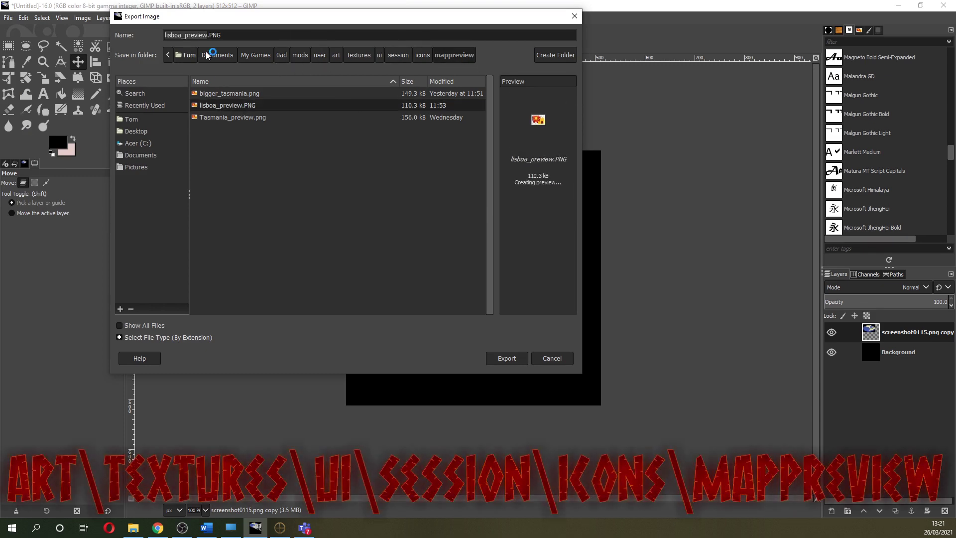
pyautogui.click(508, 359)
pyautogui.click(369, 240)
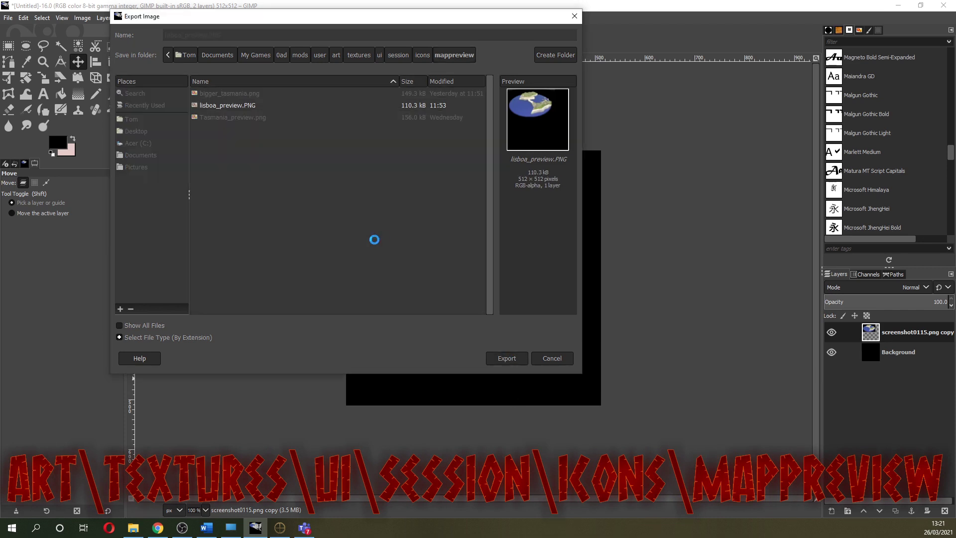
pyautogui.click(481, 365)
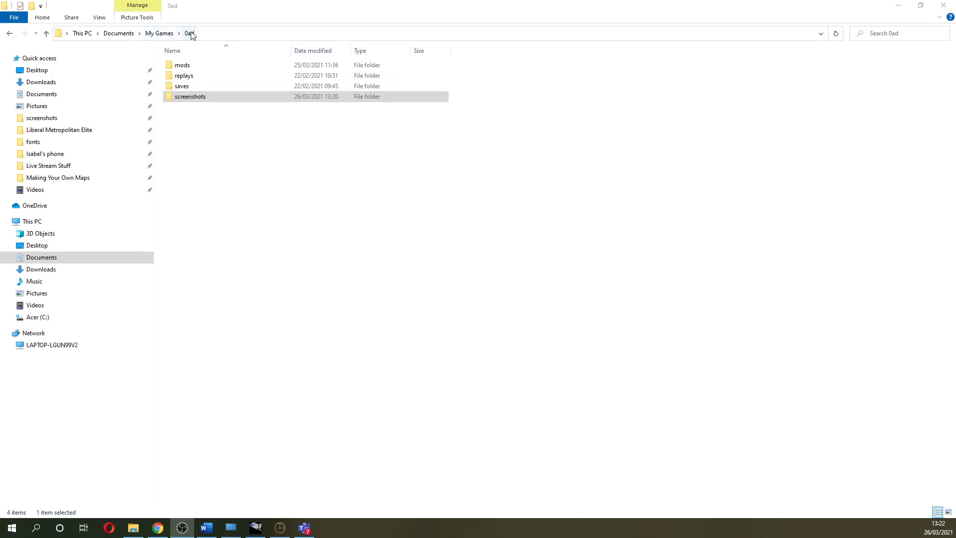
# - Open the skirmishes folder under 0ad\mods\user\maps in File Explorer
pyautogui.doubleClick(198, 69)
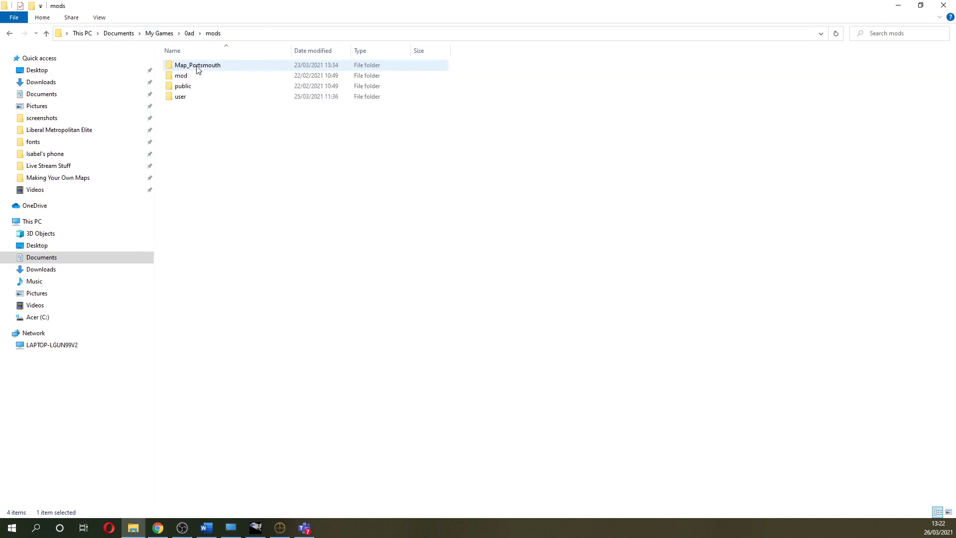
pyautogui.doubleClick(182, 98)
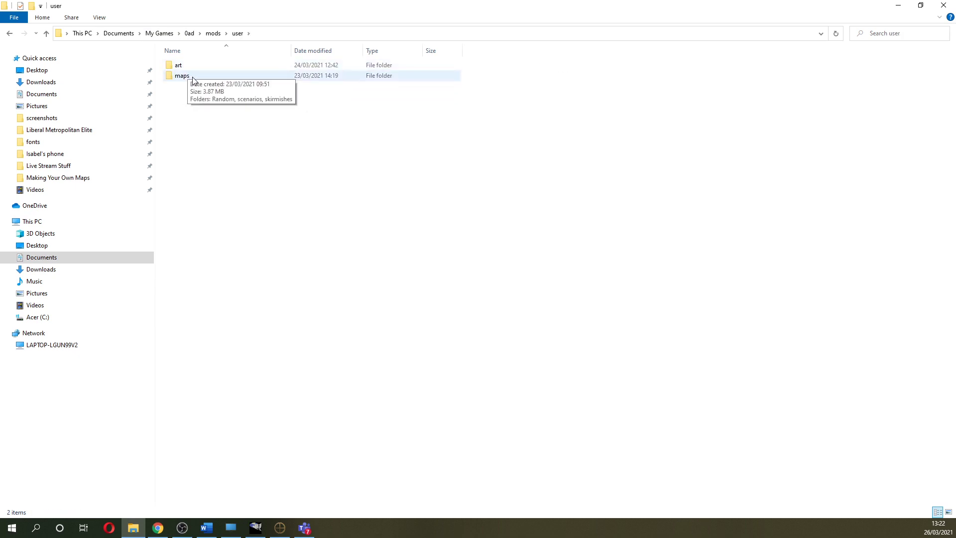
pyautogui.doubleClick(194, 77)
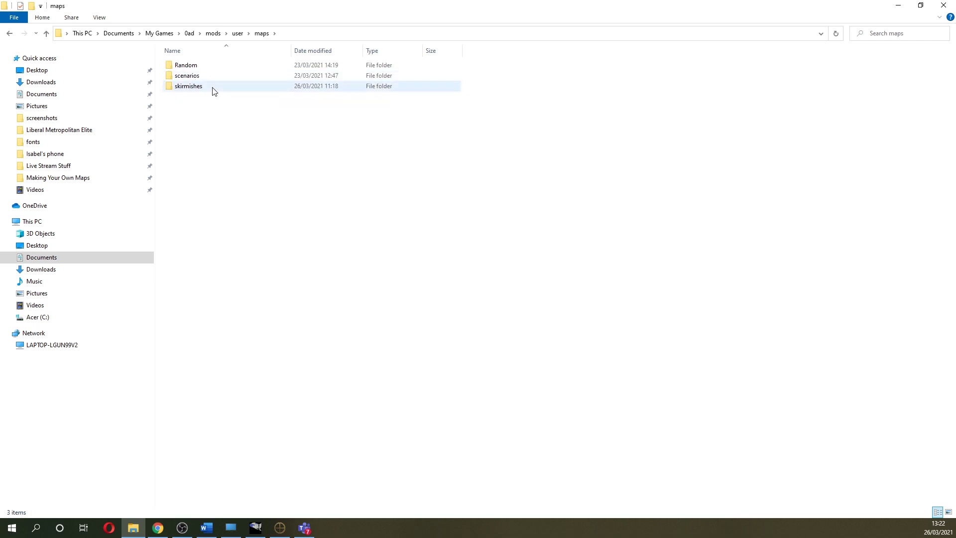
pyautogui.doubleClick(213, 89)
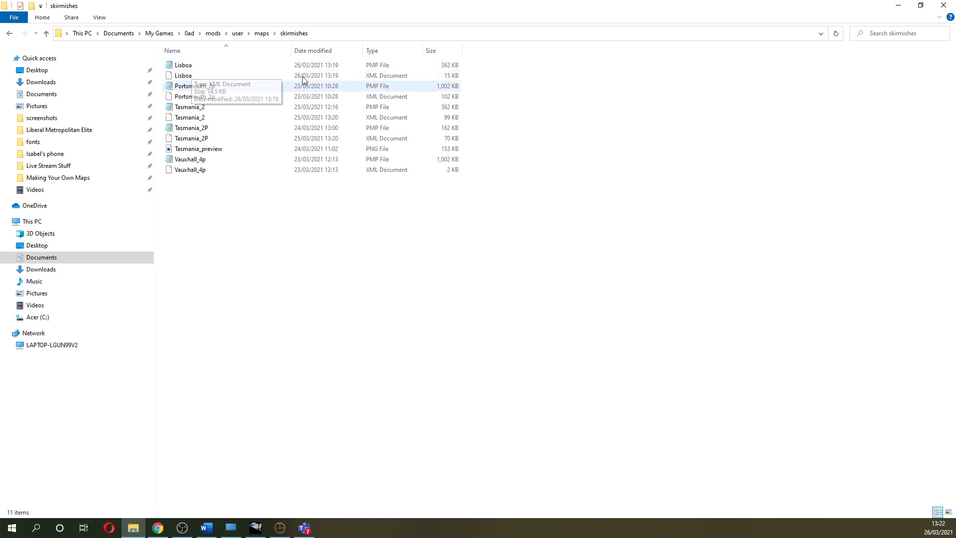
# - Open the Lisboa XML document in Notepad and maximize its window
pyautogui.click(293, 79)
pyautogui.rightClick(293, 79)
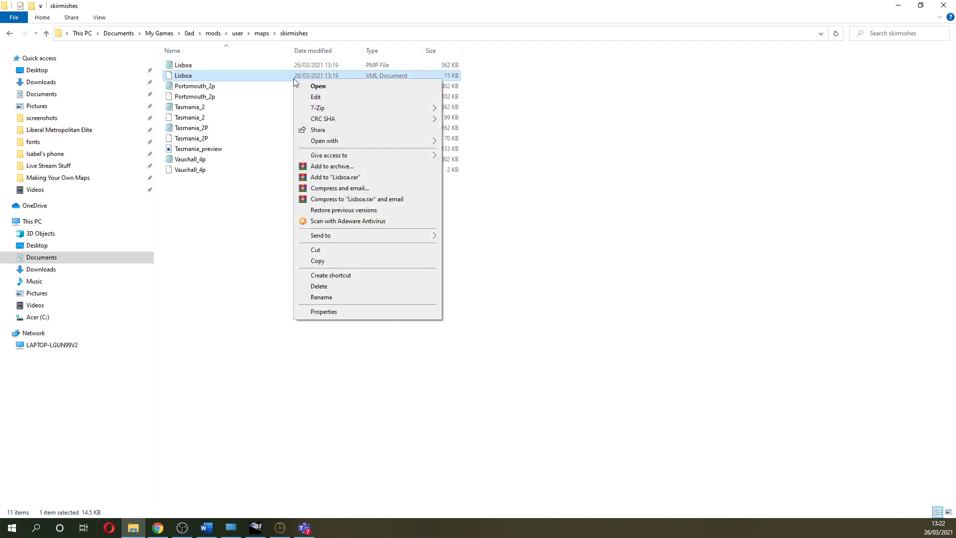
pyautogui.moveTo(433, 141)
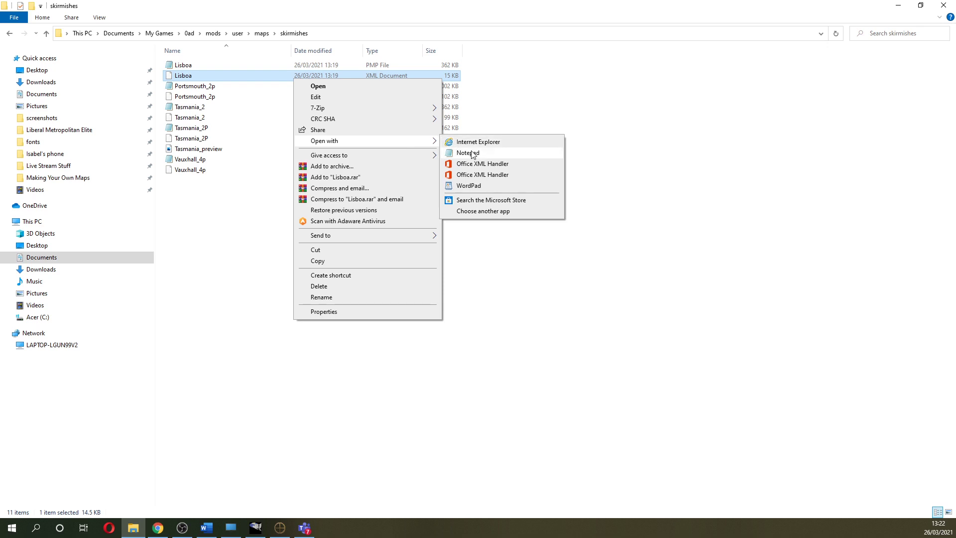
pyautogui.click(478, 150)
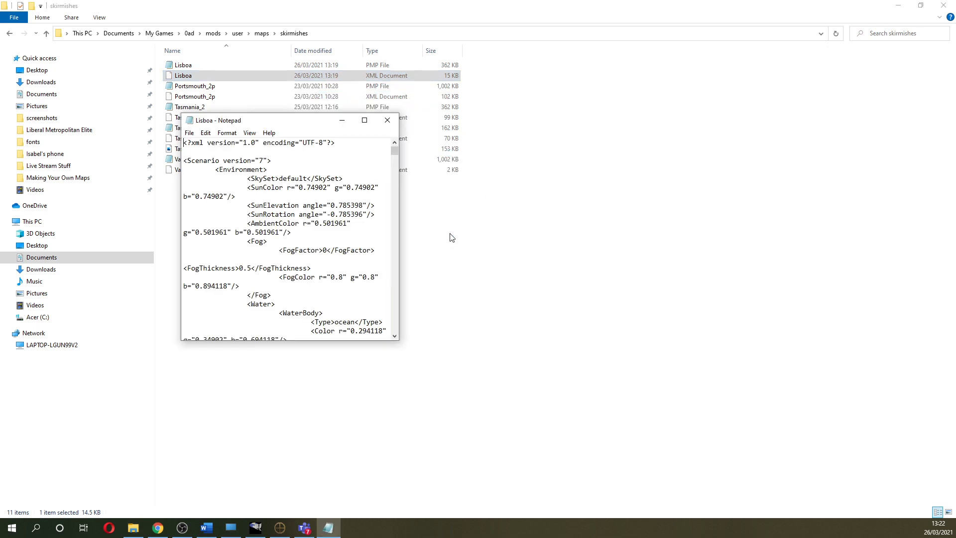
pyautogui.click(364, 120)
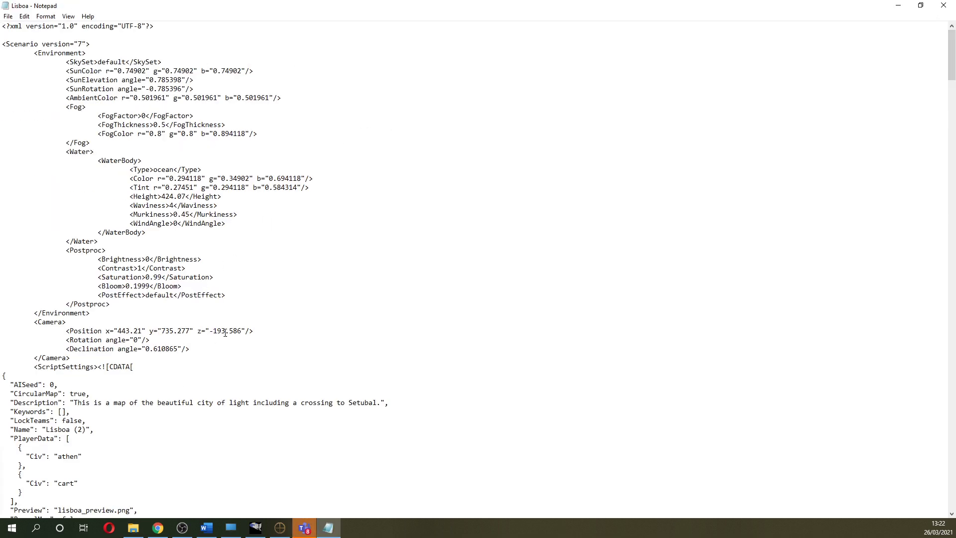
# - Delete the "athen" and "cart" civilisation entries from PlayerData in the Lisboa file, closing each player's braces up to {}
pyautogui.scroll(-4, 135, 408)
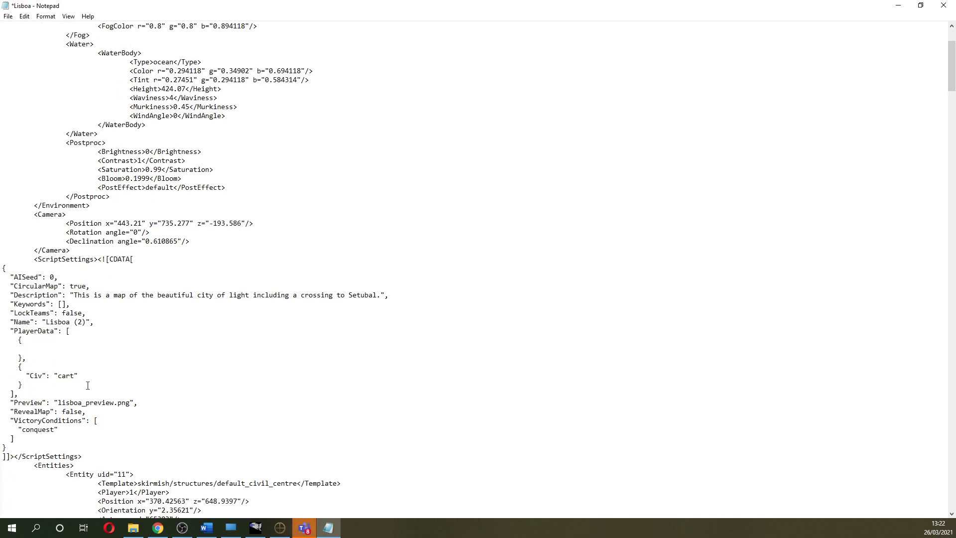
pyautogui.press('BackSpace')
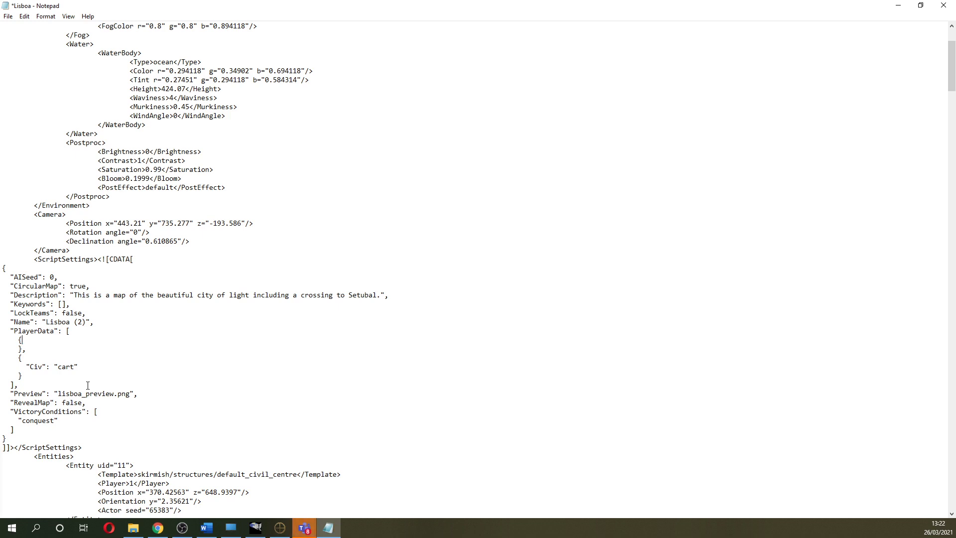
pyautogui.press('BackSpace')
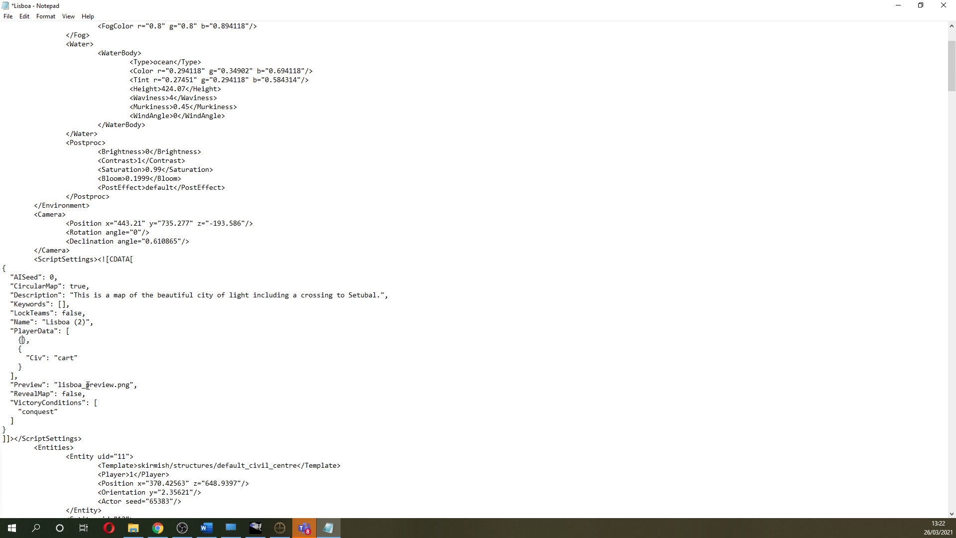
pyautogui.press('BackSpace')
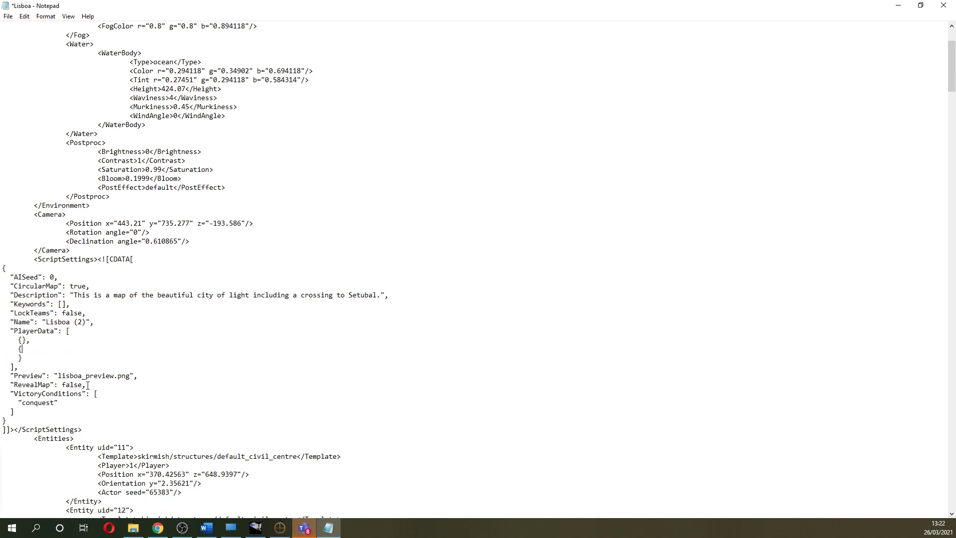
pyautogui.press('BackSpace')
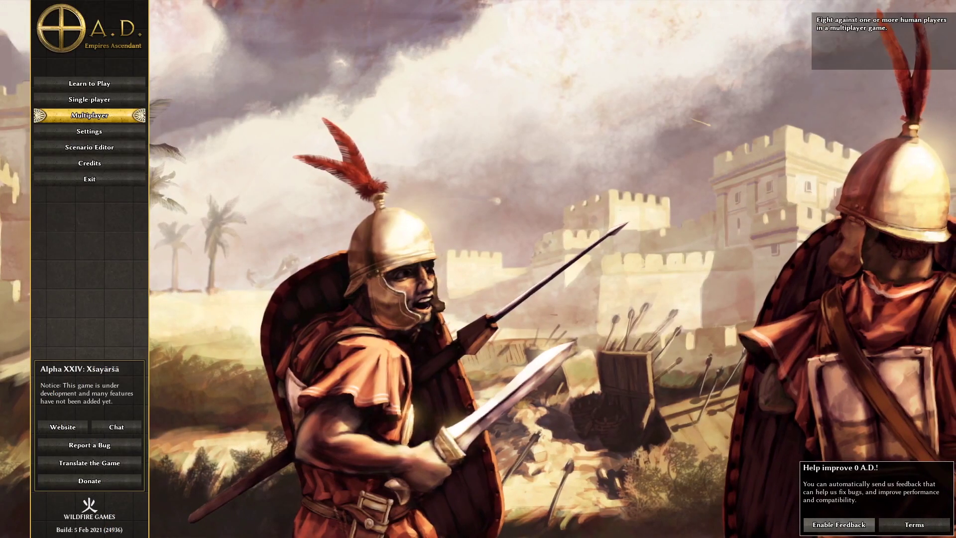
# - Set up a single-player match in 0 A.D. on the Lisboa (2) skirmish map, change Player 2's placement and start the game
pyautogui.click(90, 99)
pyautogui.click(229, 98)
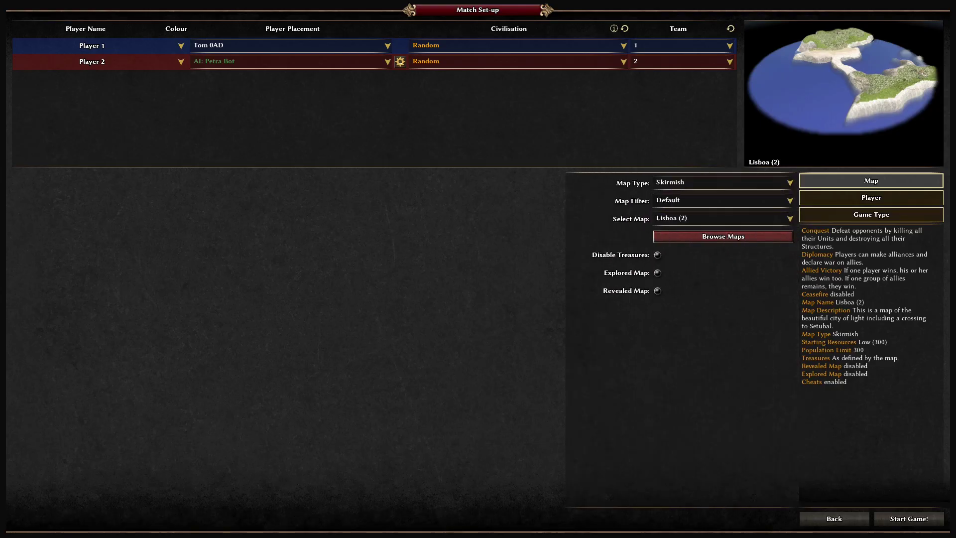
pyautogui.click(289, 61)
pyautogui.click(220, 88)
pyautogui.click(909, 518)
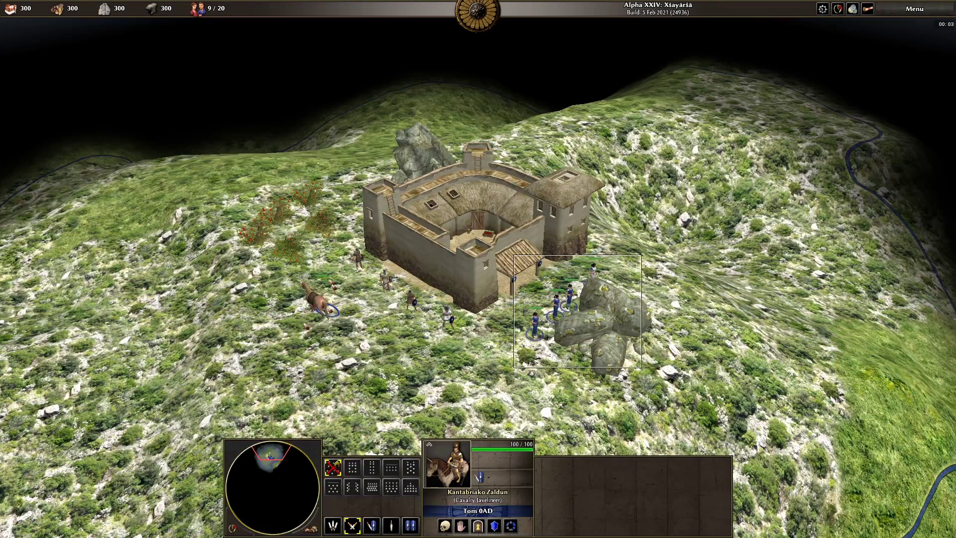
# - Select the four starting soldiers beside the civic centre and send them south down the hill towards the coast
pyautogui.hotkey('ctrl', '.')
pyautogui.hotkey('ctrl', '/')
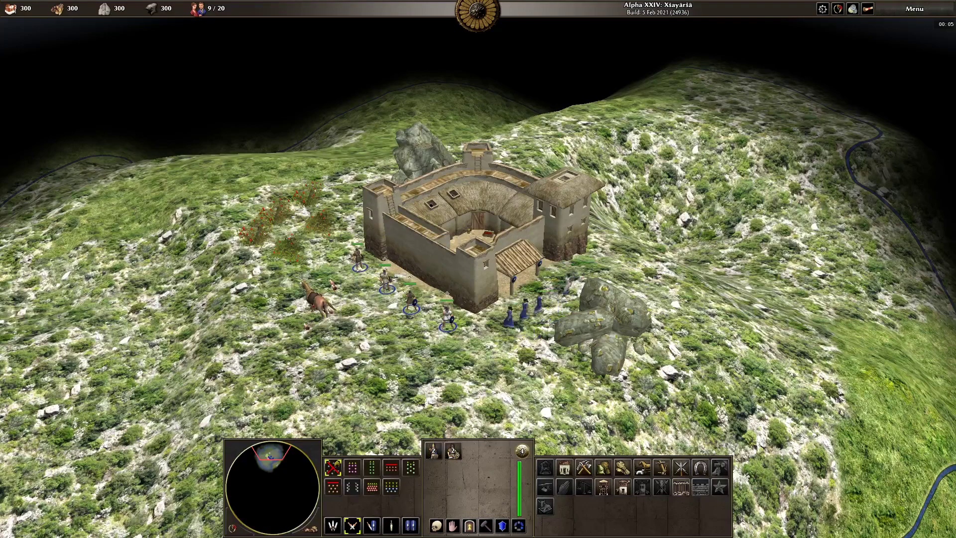
pyautogui.press('Left')
pyautogui.press('Down')
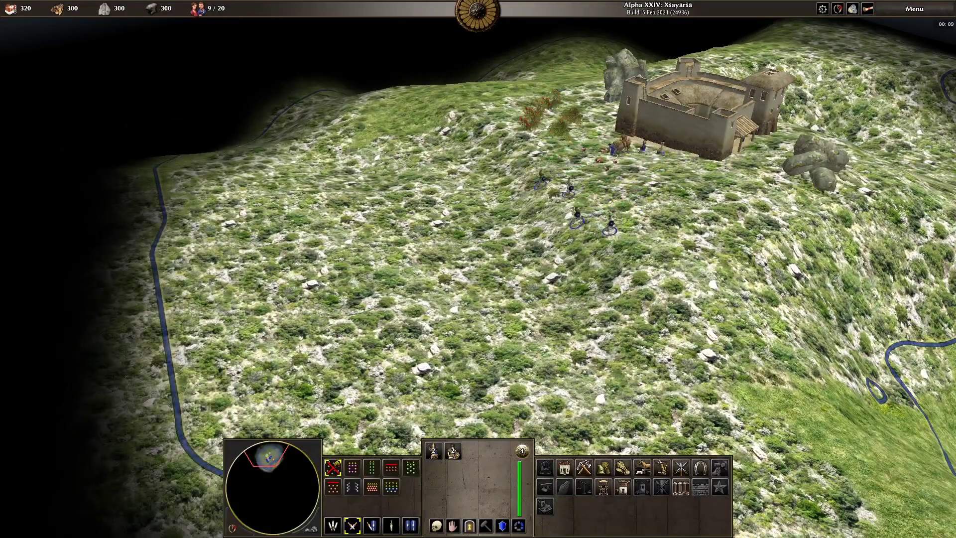
pyautogui.press('Down')
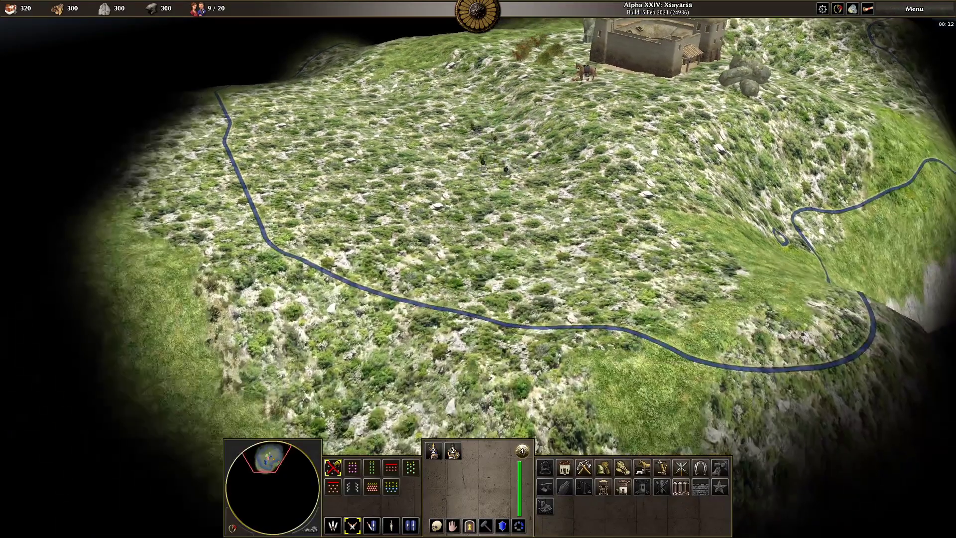
pyautogui.press('Right')
pyautogui.press('Down')
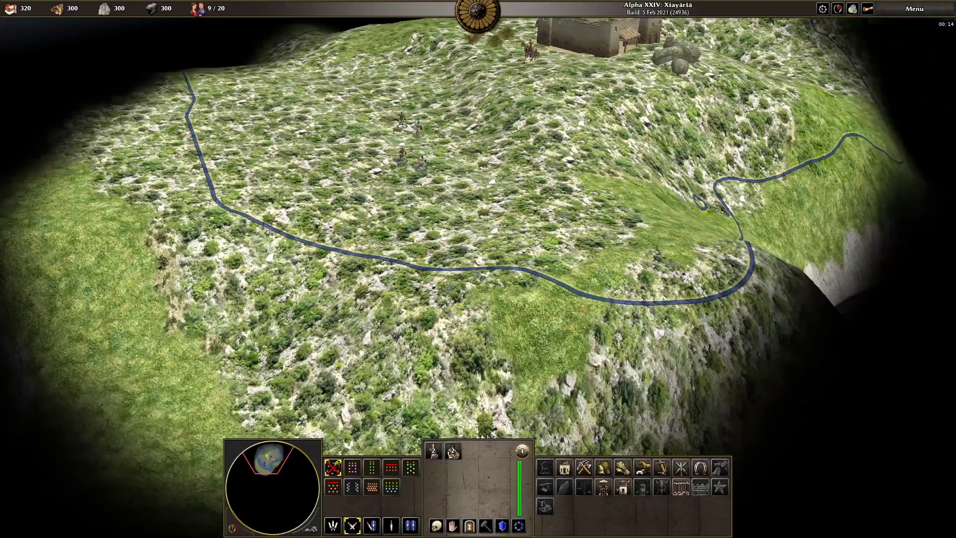
pyautogui.press('Down')
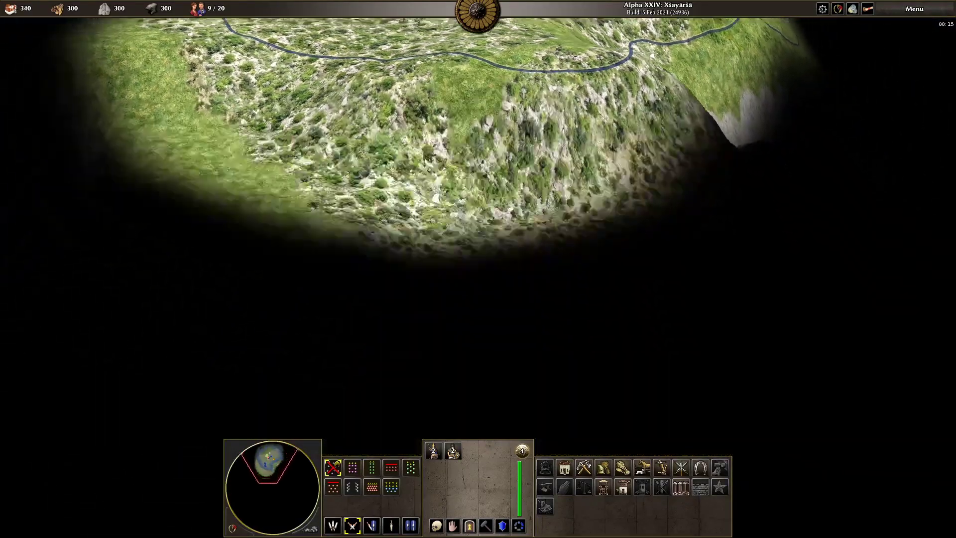
# - Lead the four soldiers across the beach and onto the paved land crossing over the water
pyautogui.scroll(-3, 380, 342)
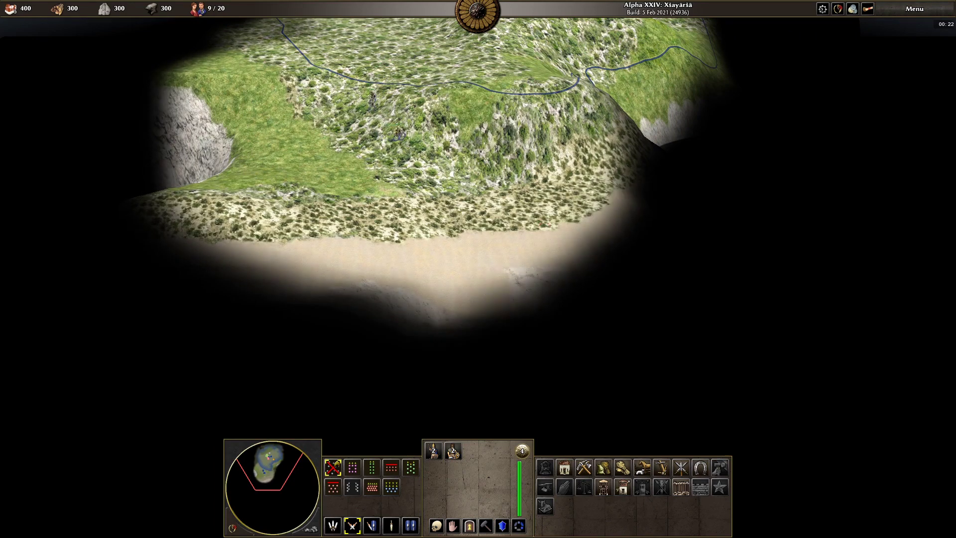
pyautogui.press('Down')
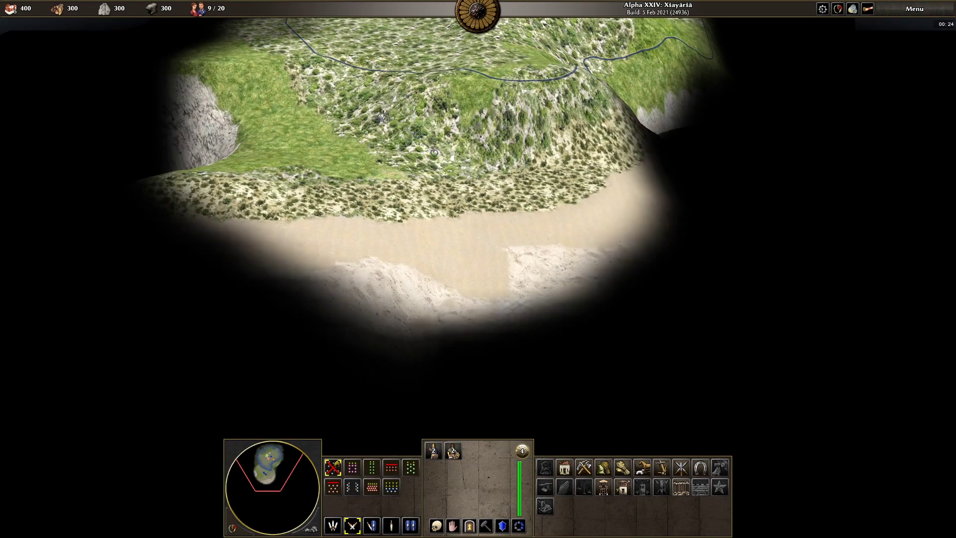
pyautogui.press('Down')
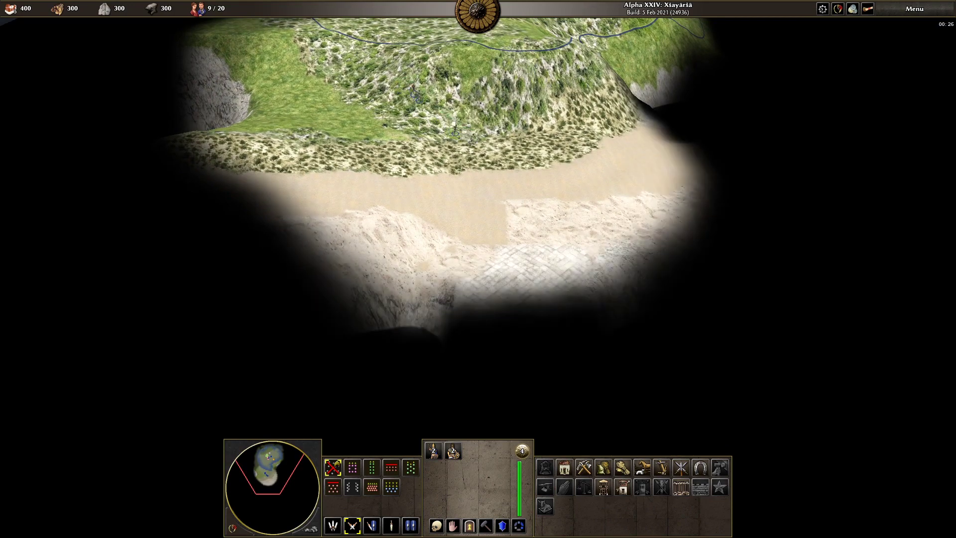
pyautogui.press('Down')
pyautogui.scroll(3, 478, 224)
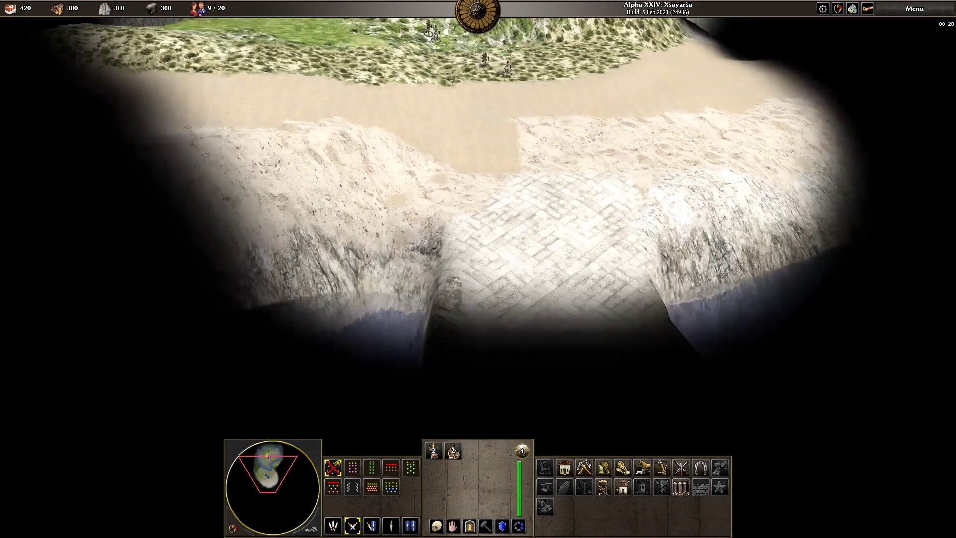
pyautogui.scroll(-5, 478, 224)
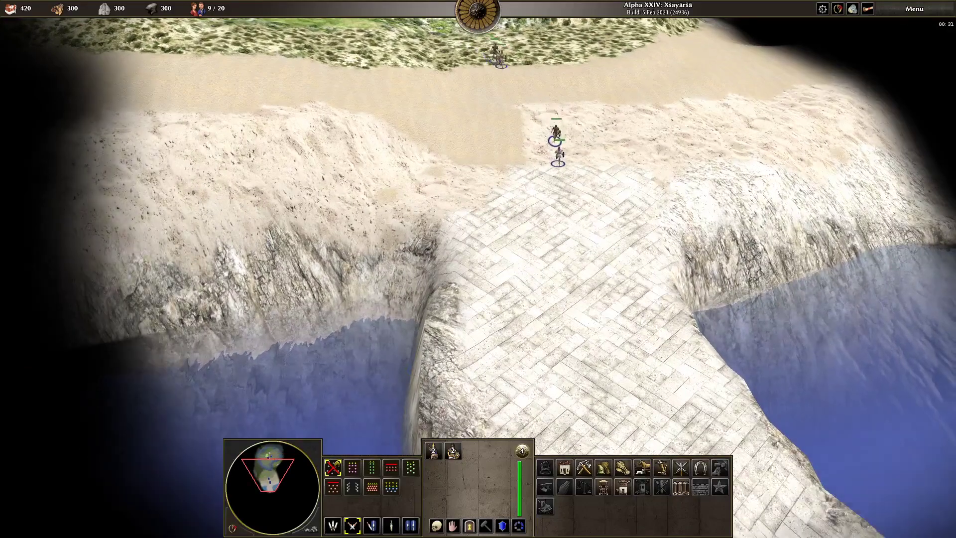
pyautogui.scroll(3, 479, 224)
pyautogui.moveTo(491, 160); pyautogui.dragTo(600, 423)
pyautogui.press('Down')
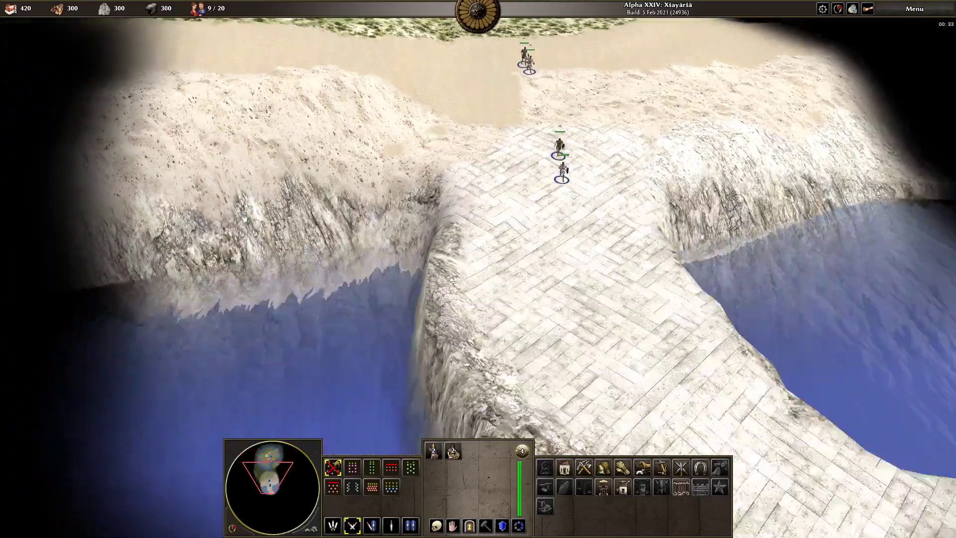
pyautogui.rightClick(593, 223)
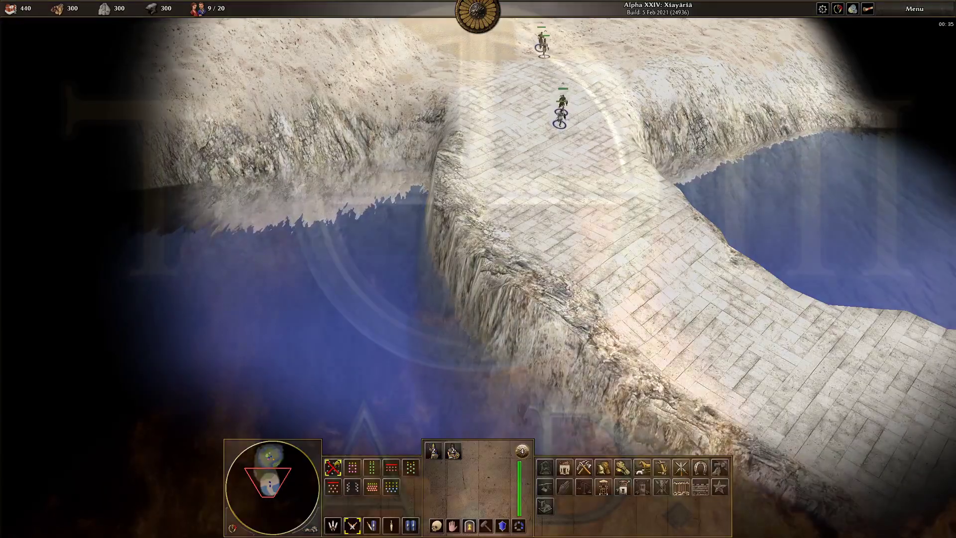